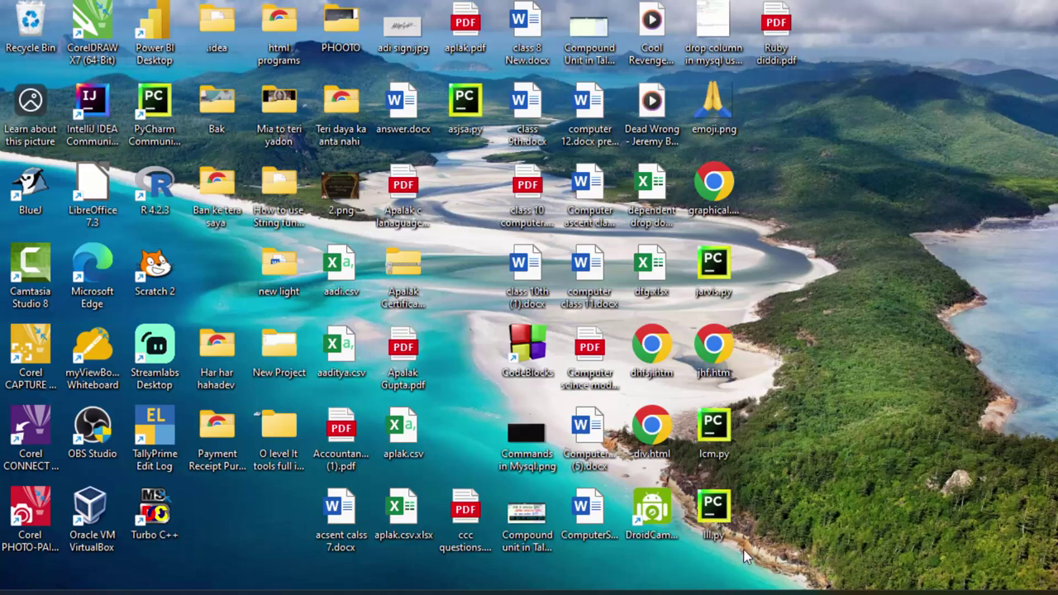
# - Switch to TallyPrime and start creating a new company
pyautogui.click(730, 592)
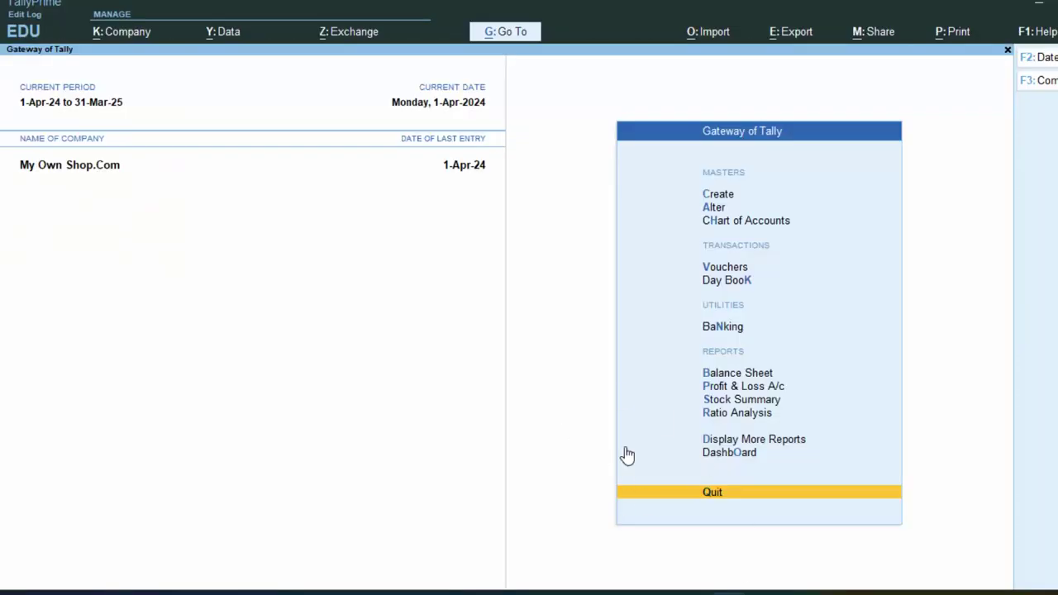
pyautogui.click(1052, 91)
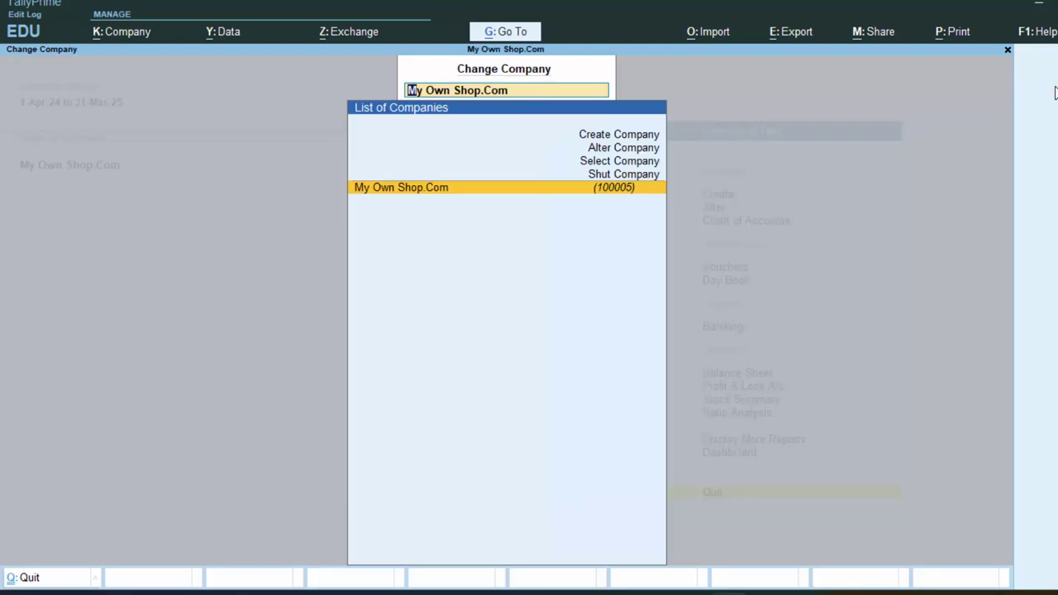
pyautogui.press('Up')
pyautogui.press('Up')
pyautogui.press('Up')
pyautogui.press('Up')
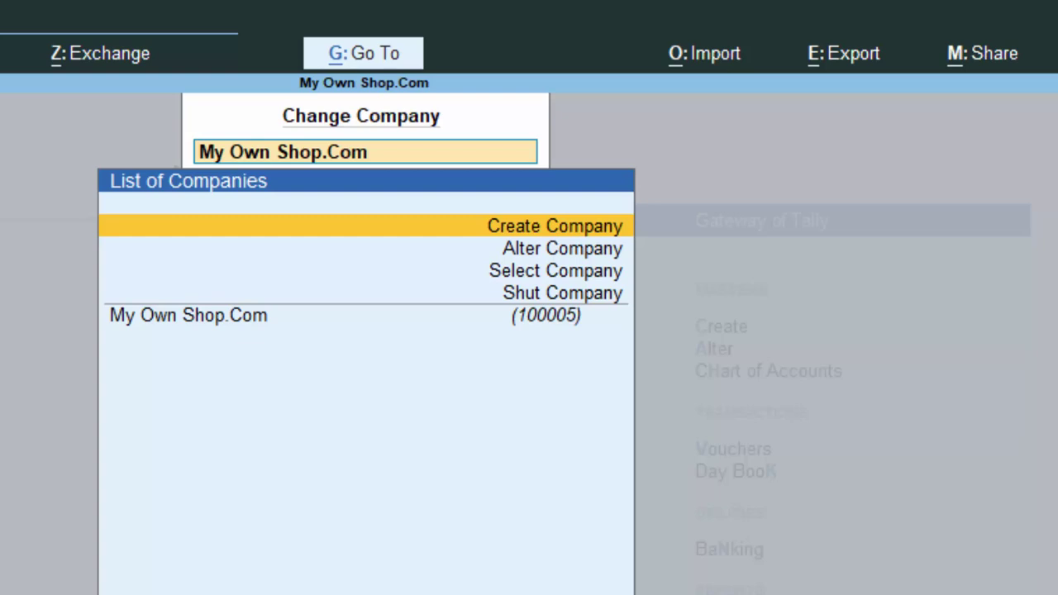
pyautogui.press('Return')
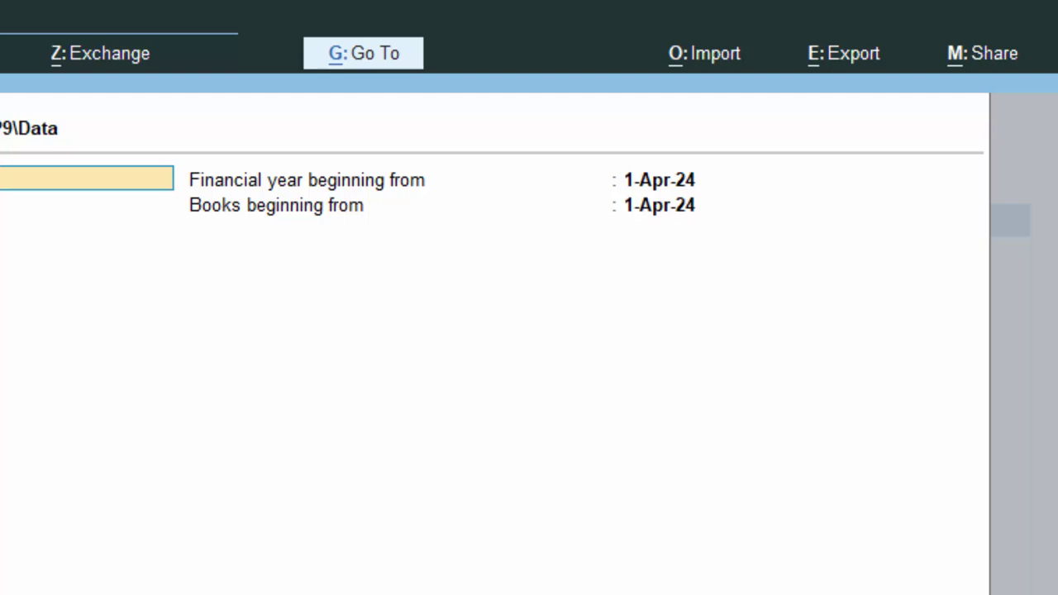
# - Name the company Grocessary Shop and keep the same mailing name
pyautogui.write('Grocess')
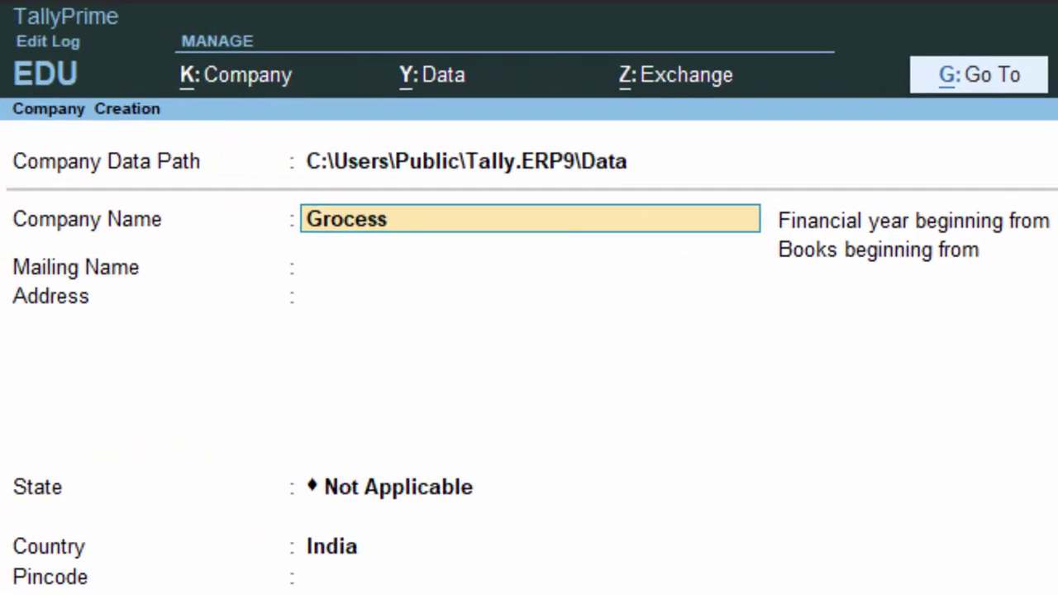
pyautogui.write('ary Shop')
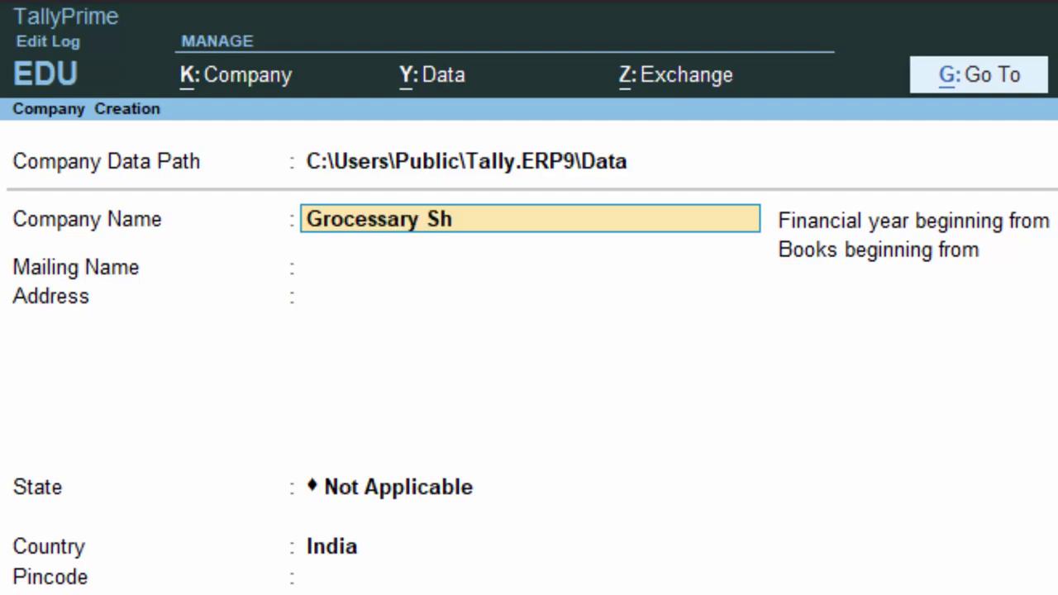
pyautogui.press('Return')
pyautogui.press('Return')
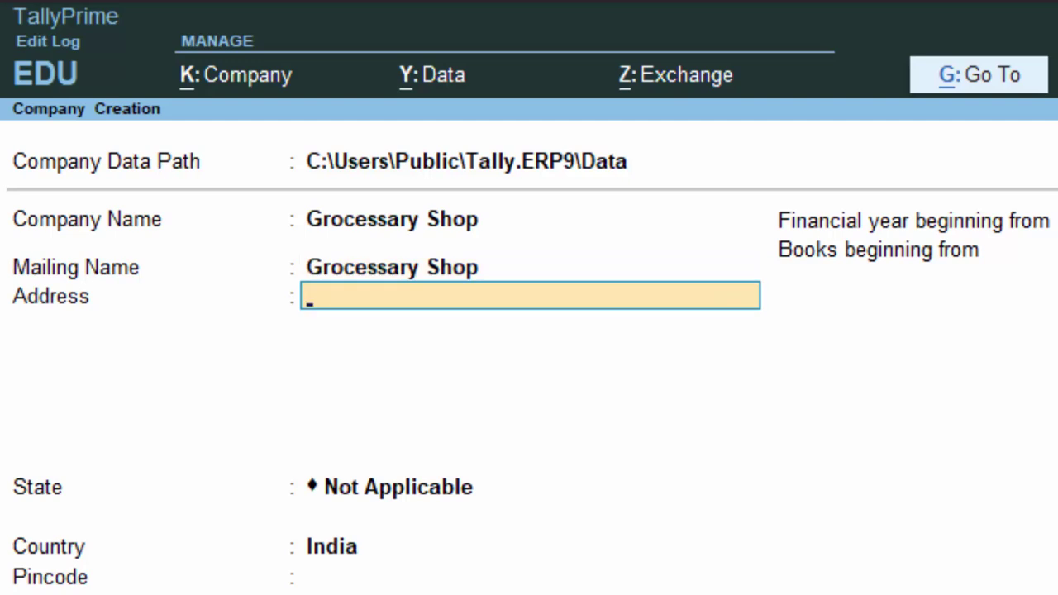
# - Enter the company's street address on the first address line and leave the remaining address lines blank
pyautogui.write('New c')
pyautogui.write('olo')
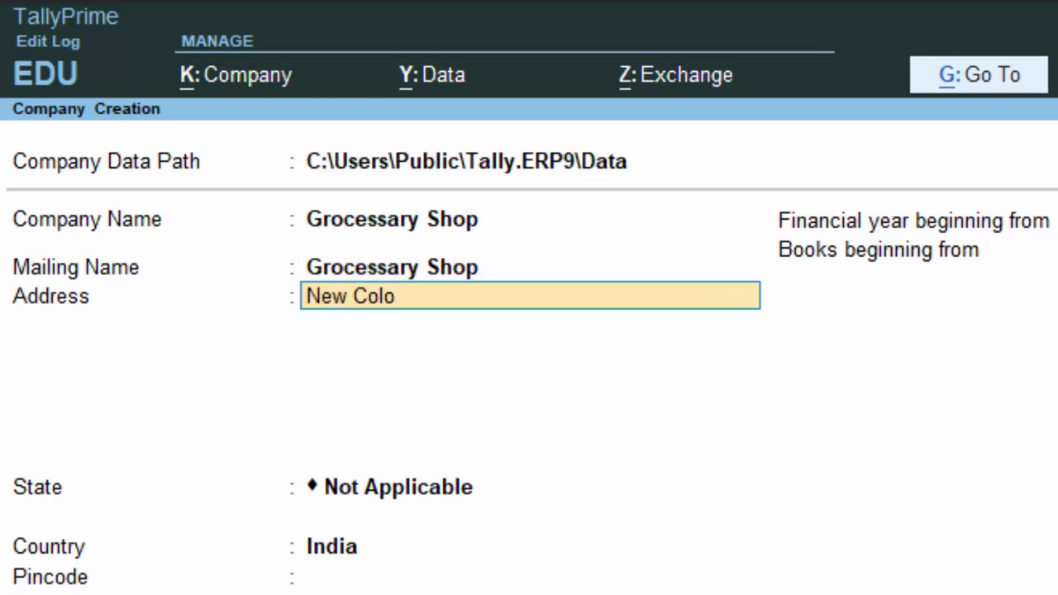
pyautogui.write('ny Deoru')
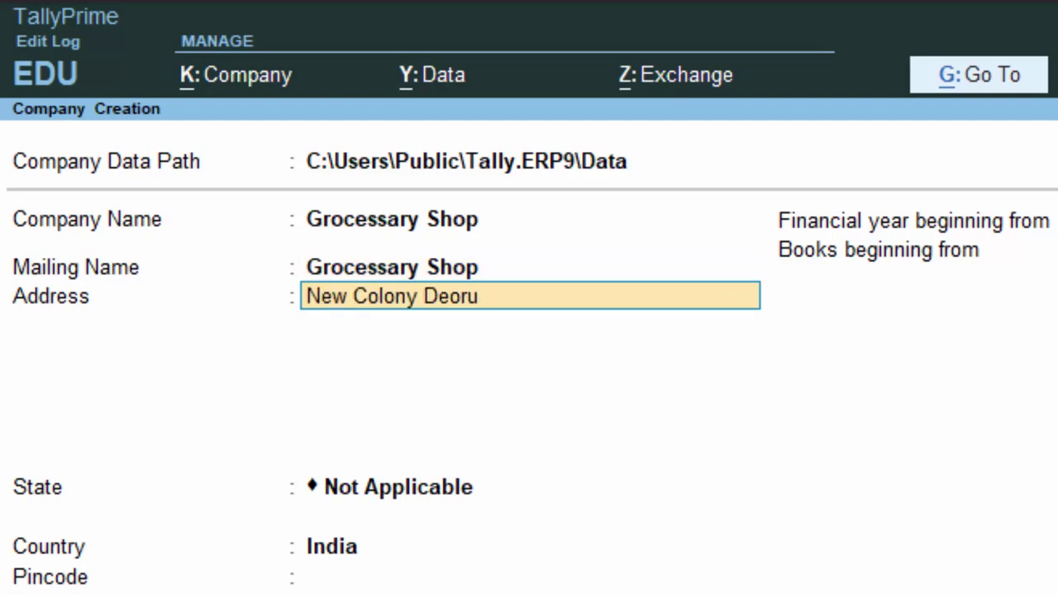
pyautogui.press('BackSpace')
pyautogui.write('ia')
pyautogui.press('Return')
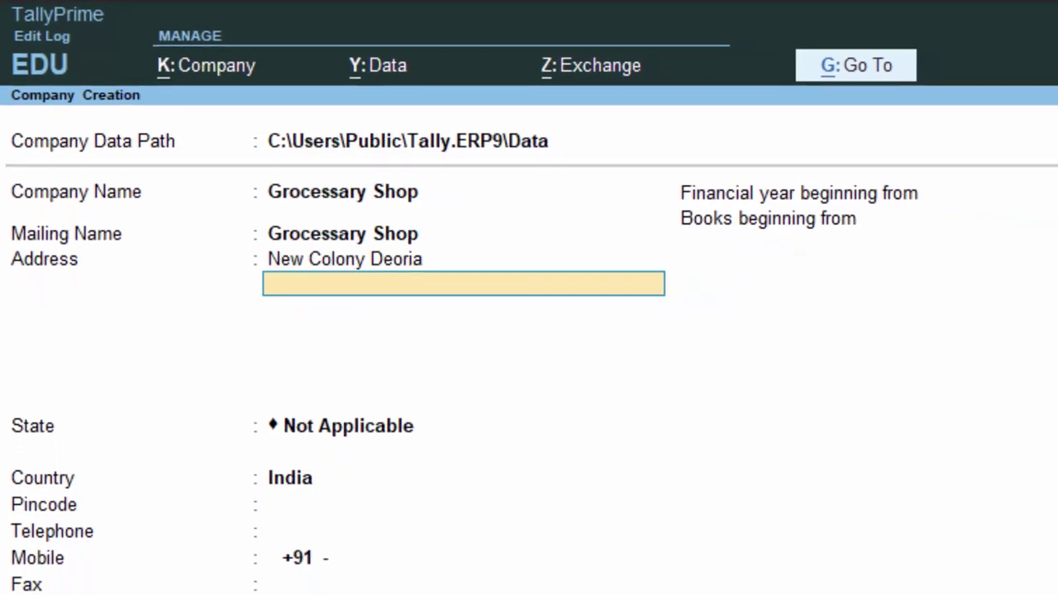
pyautogui.press('Return')
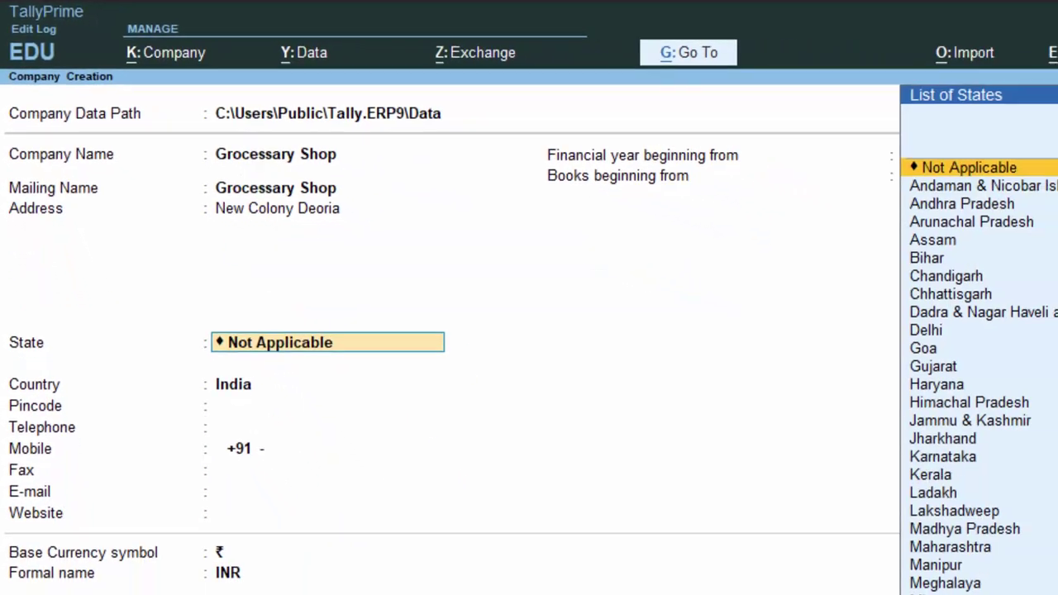
# - Set the company's state to Uttar Pradesh and enter its postal pincode
pyautogui.write('U')
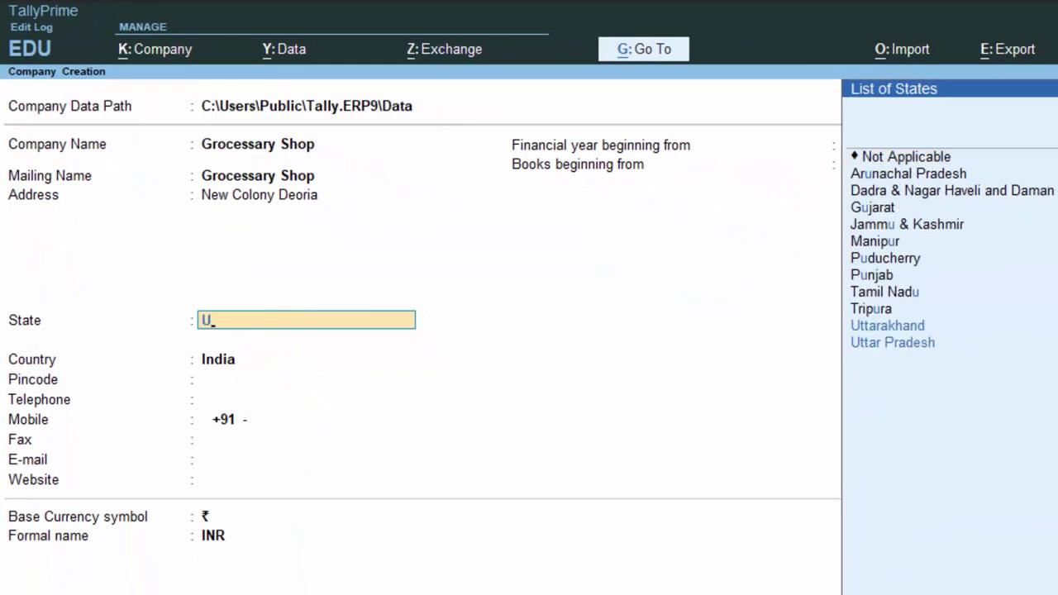
pyautogui.press('Down')
pyautogui.press('Down')
pyautogui.press('Return')
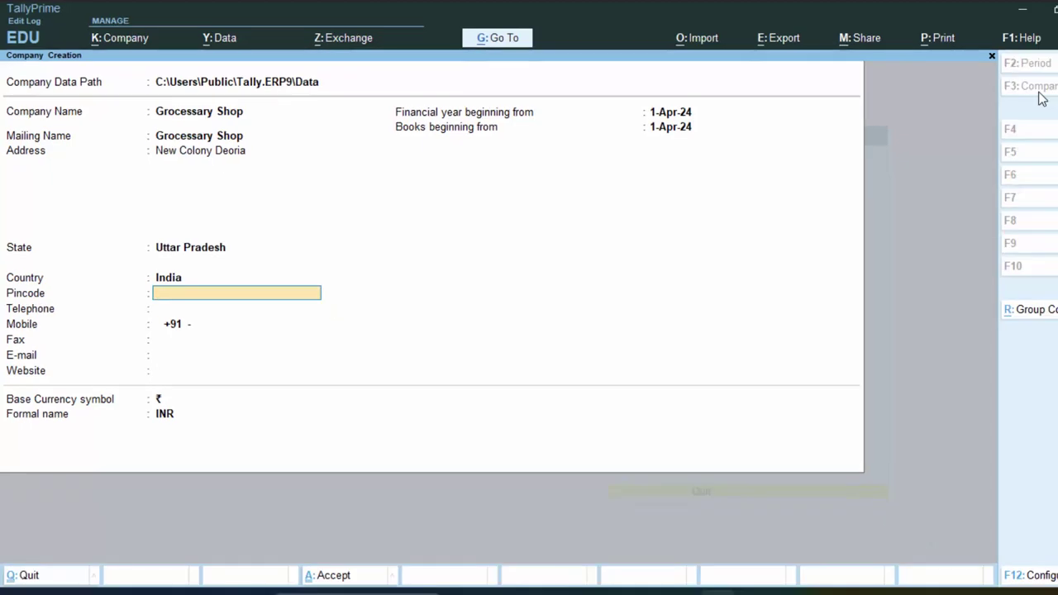
pyautogui.write('2740')
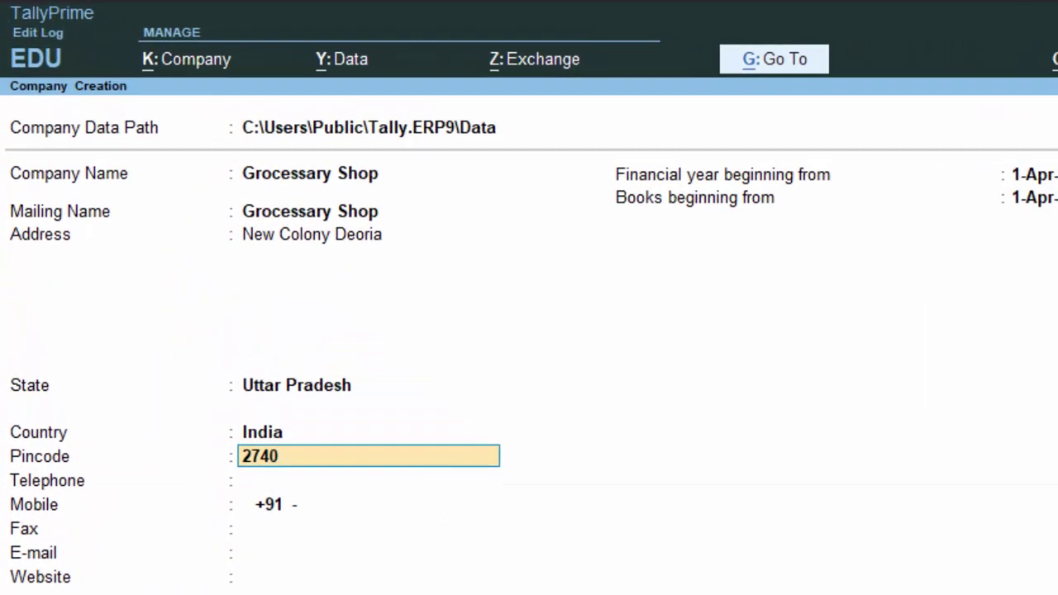
pyautogui.write('01')
pyautogui.press('Return')
# - Leave the contact fields blank, keep ₹ and INR as the base currency, and accept the company creation
pyautogui.press('Return')
pyautogui.press('Return')
pyautogui.press('Return')
pyautogui.press('Return')
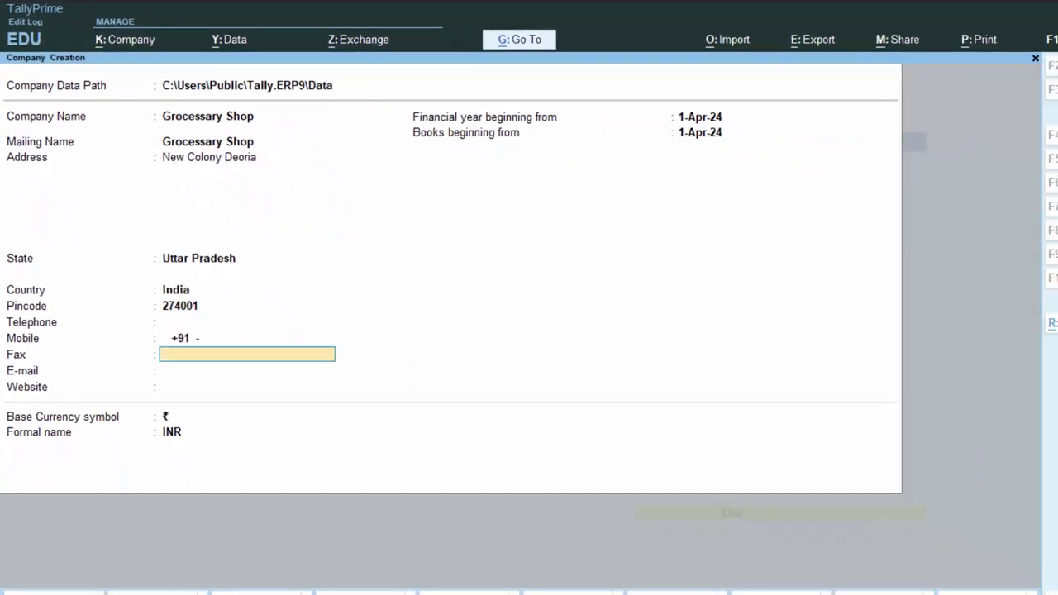
pyautogui.press('Return')
pyautogui.press('Return')
pyautogui.press('Return')
pyautogui.press('Return')
pyautogui.press('Return')
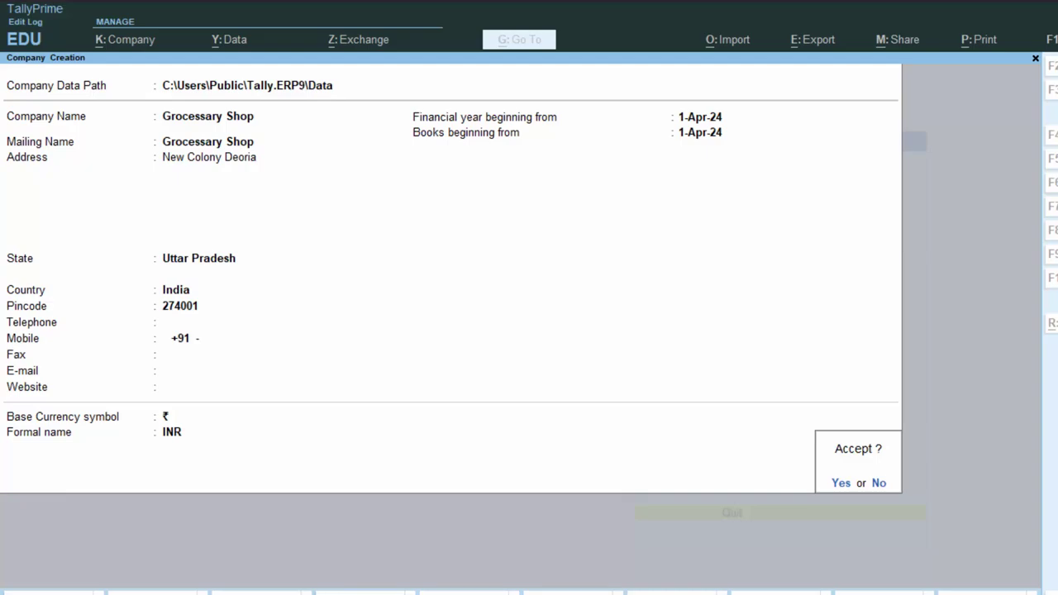
pyautogui.press('Return')
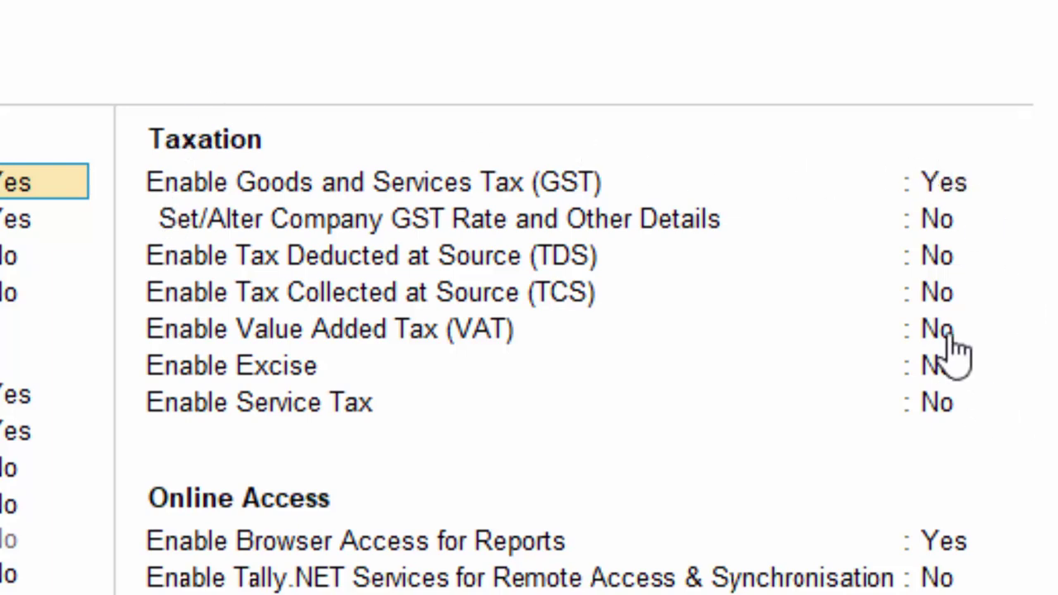
# - Enable GST for the company, keeping Uttar Pradesh, Regular registration and No for assessee of other territory
pyautogui.click(945, 201)
pyautogui.write('y')
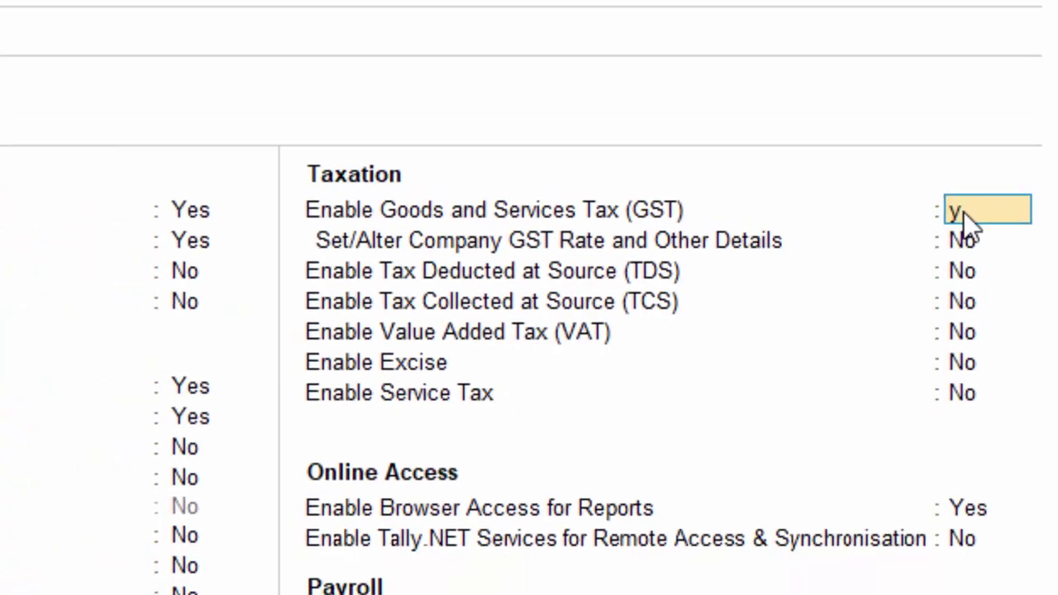
pyautogui.press('Return')
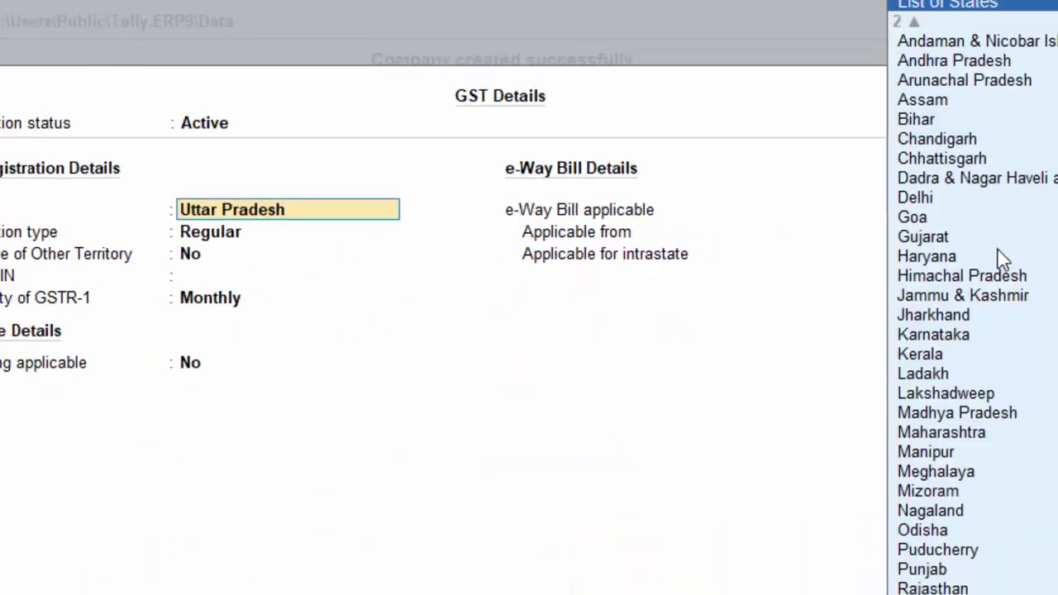
pyautogui.press('Return')
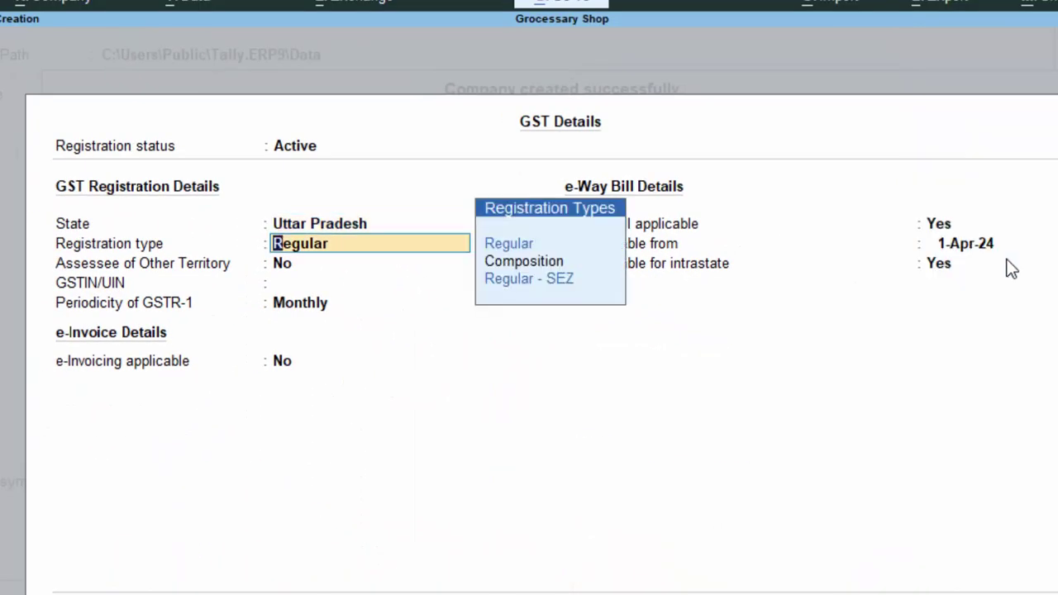
pyautogui.press('Return')
pyautogui.press('Return')
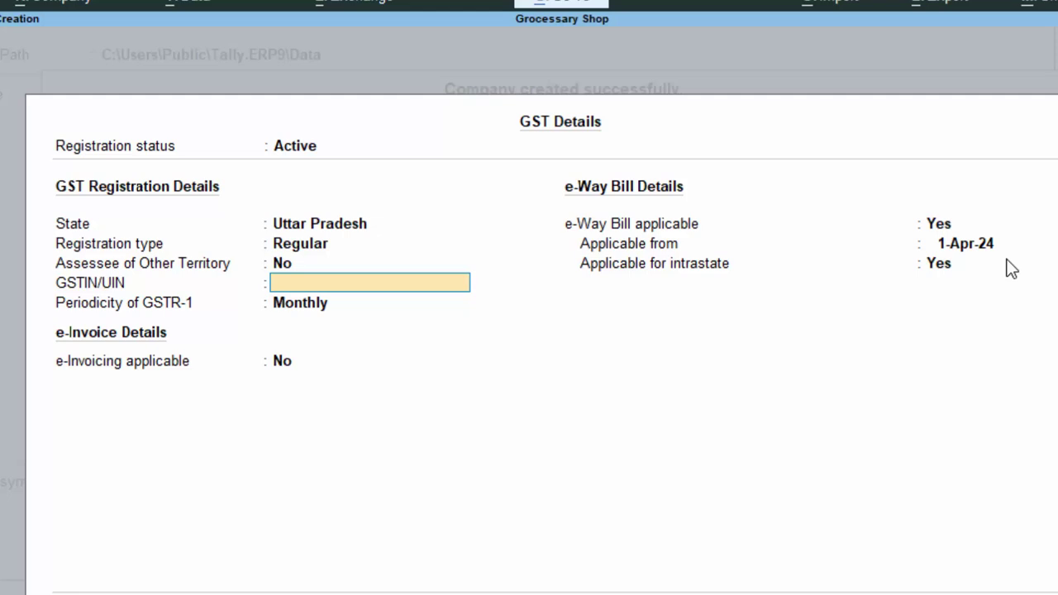
# - Enter the company's GSTIN/UIN and keep the GSTR-1 periodicity at Monthly
pyautogui.write('AAAAHGJ')
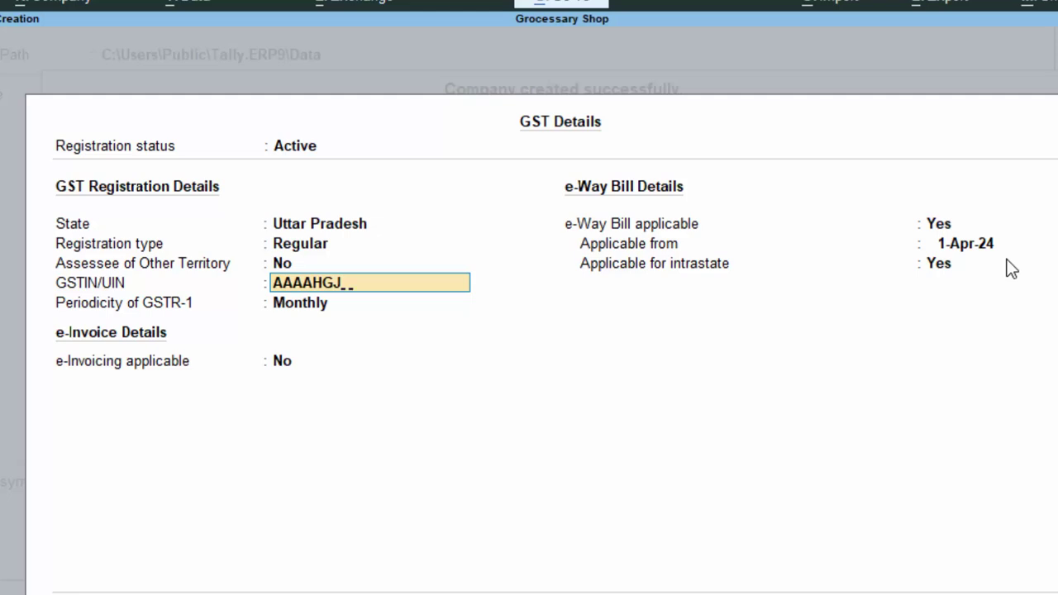
pyautogui.write('8I')
pyautogui.press('Return')
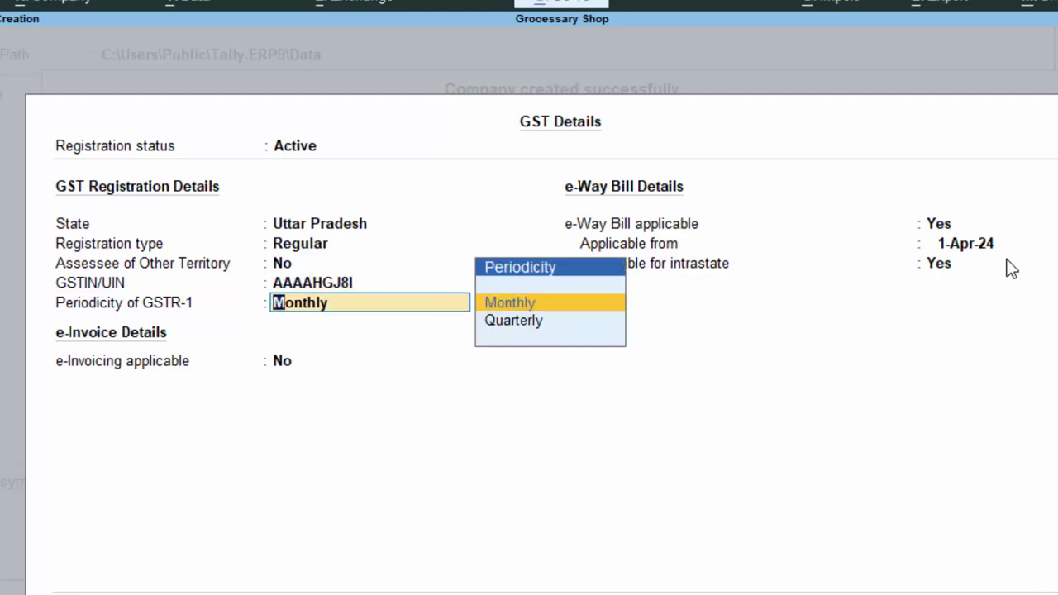
pyautogui.press('Return')
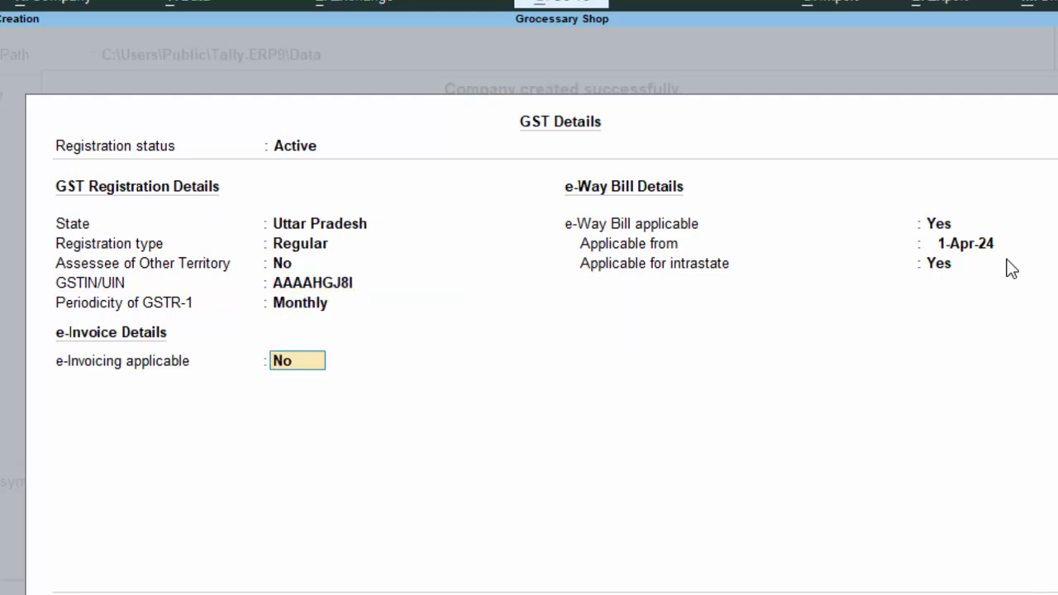
# - Keep e-Invoicing off and e-Way Bill applicable from 1-Apr-24, including intrastate, and save the GST details
pyautogui.press('Return')
pyautogui.press('Return')
pyautogui.press('Return')
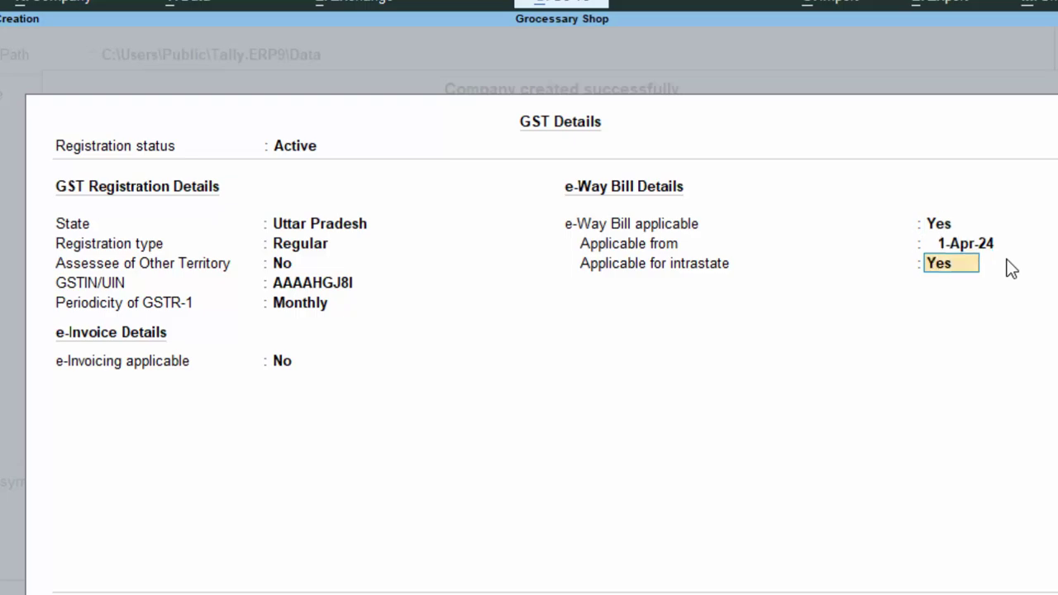
pyautogui.press('Return')
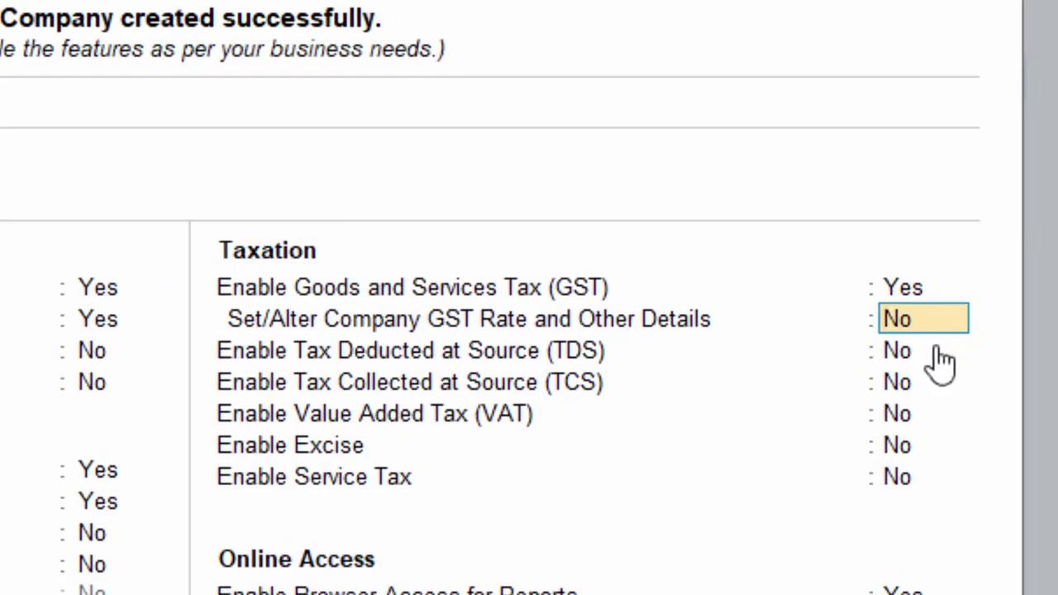
# - Enable setting the company's GST rate and other details, and set HSN/SAC Details to Specify Details Here
pyautogui.write('y')
pyautogui.press('Return')
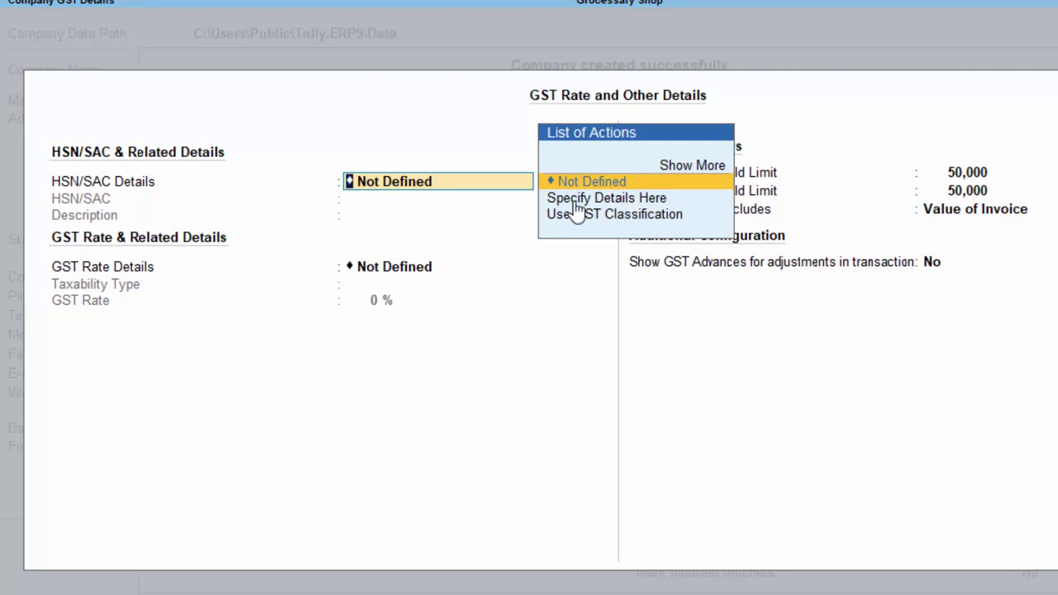
pyautogui.click(698, 172)
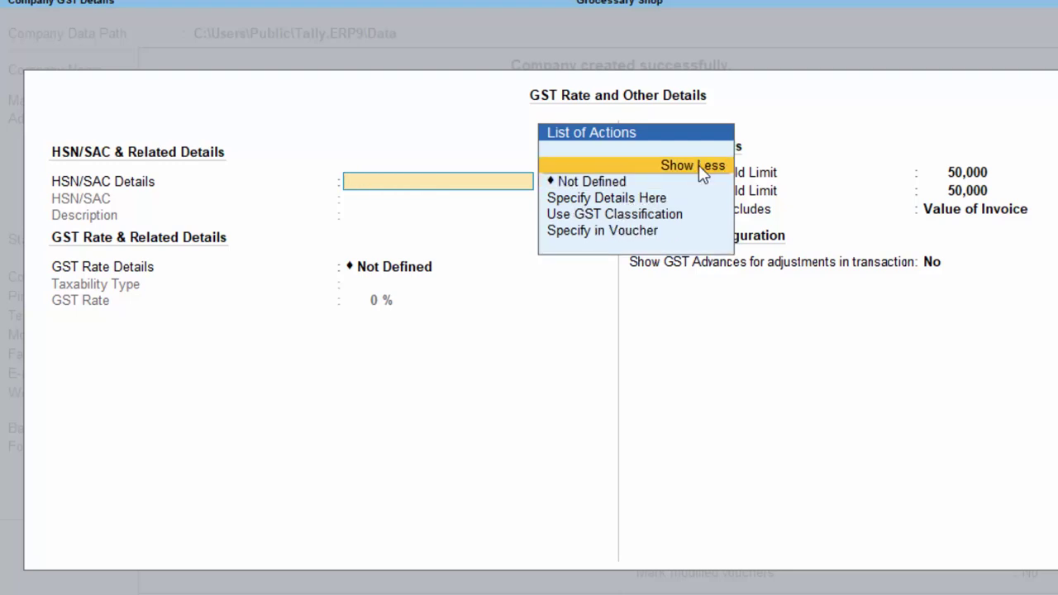
pyautogui.click(601, 203)
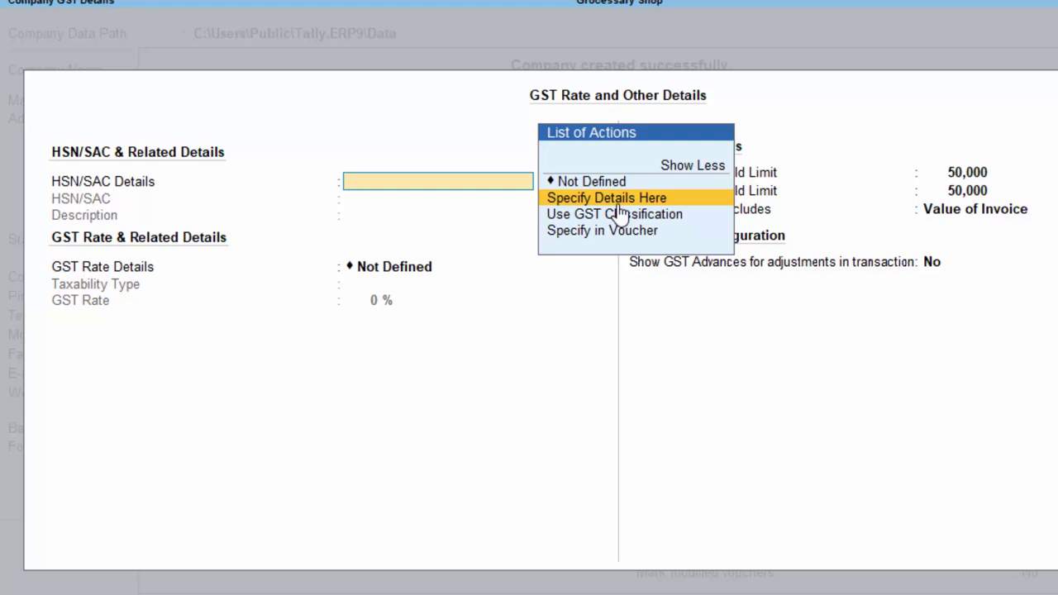
pyautogui.press('Return')
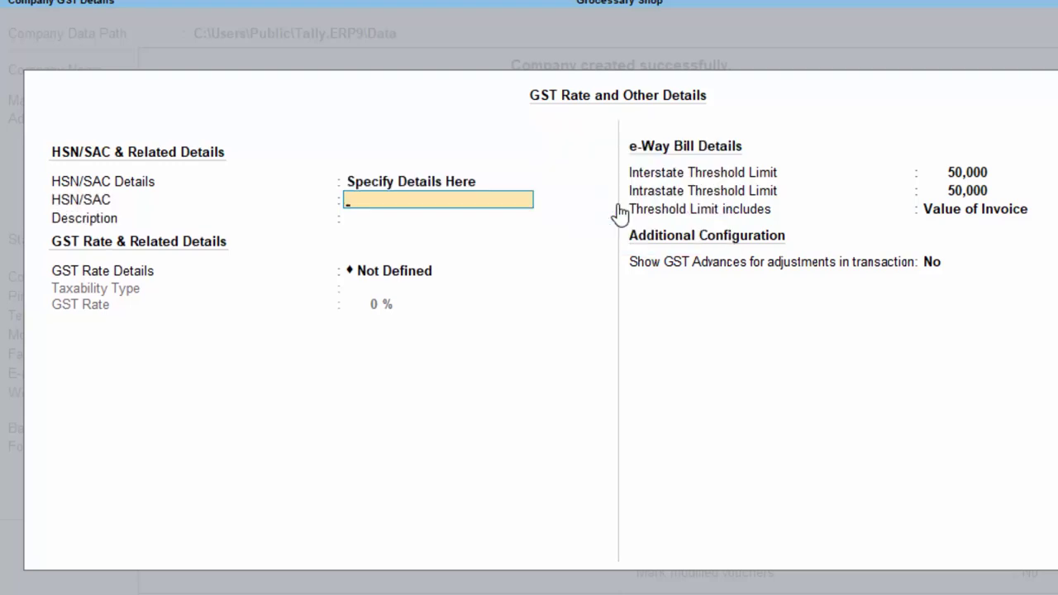
# - Enter 75756677 as the company's HSN/SAC code and leave the description blank
pyautogui.write('75756677')
pyautogui.press('Return')
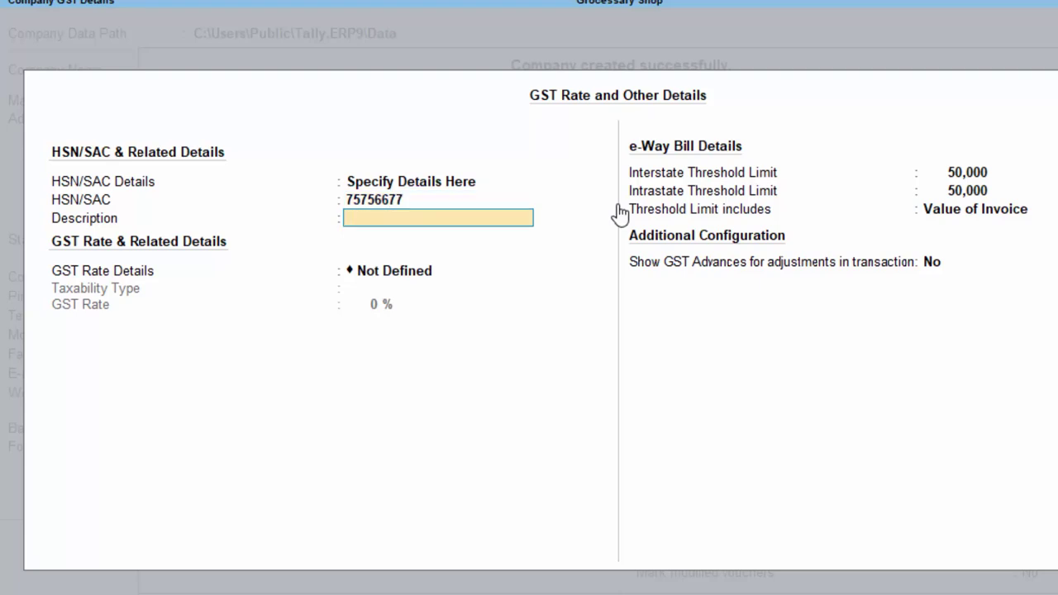
pyautogui.press('Return')
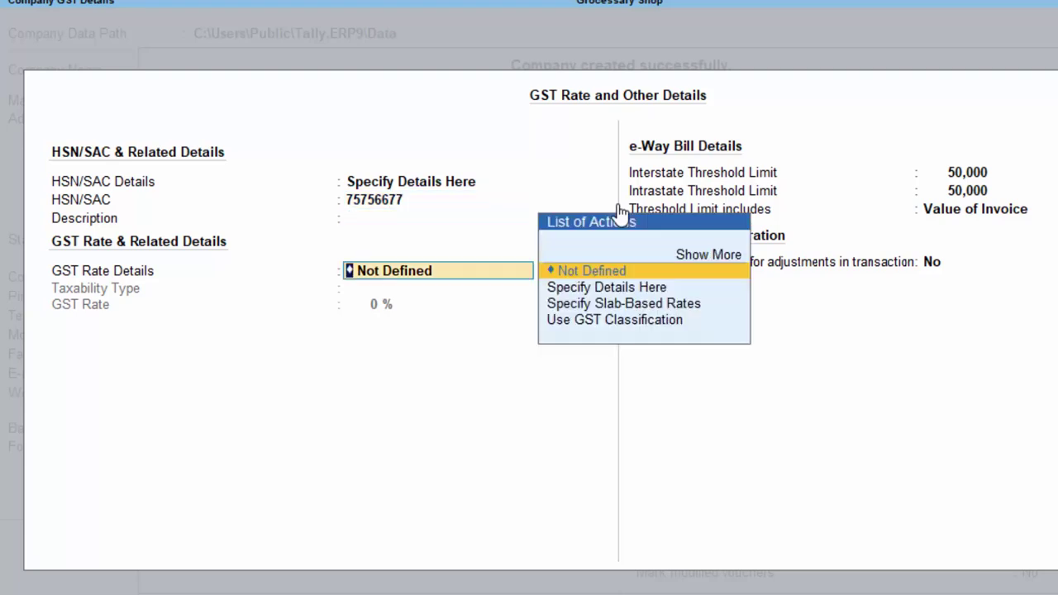
# - Set GST Rate Details to Specify Details Here, with taxability type Taxable and a GST rate of 0%
pyautogui.press('Down')
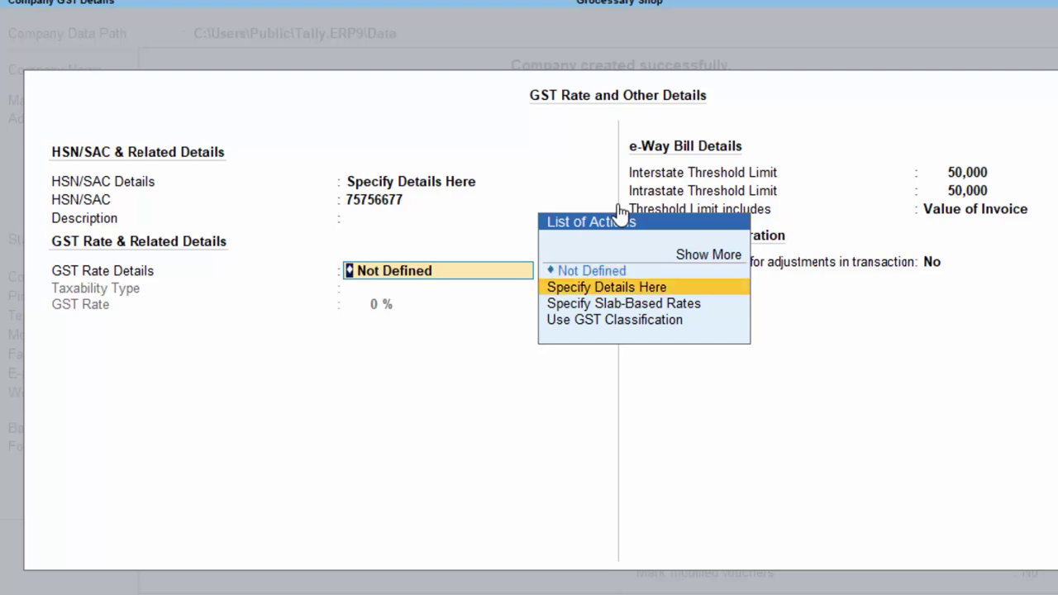
pyautogui.press('Return')
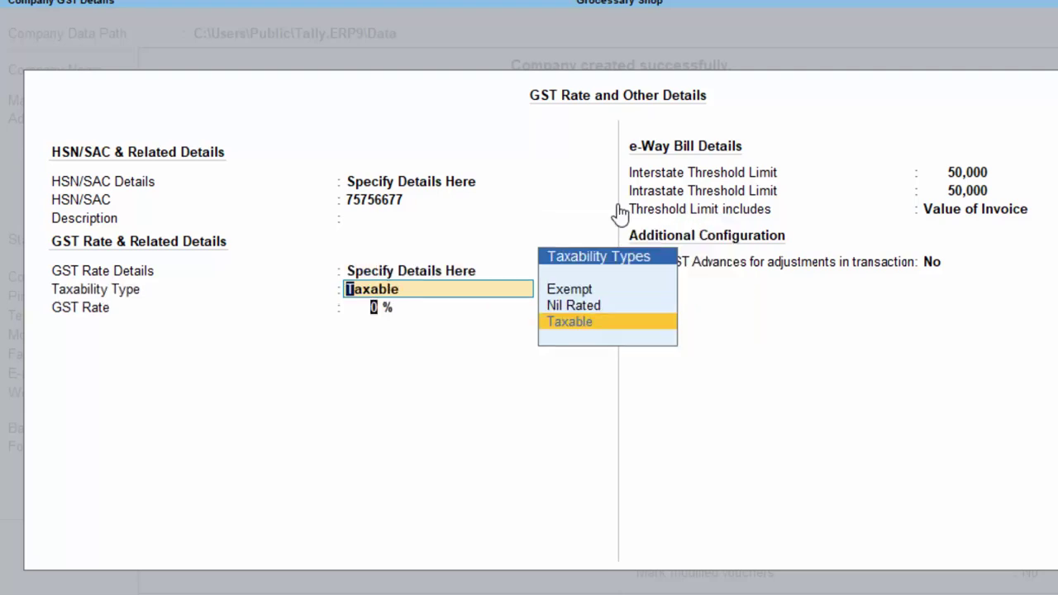
pyautogui.press('Return')
pyautogui.press('Return')
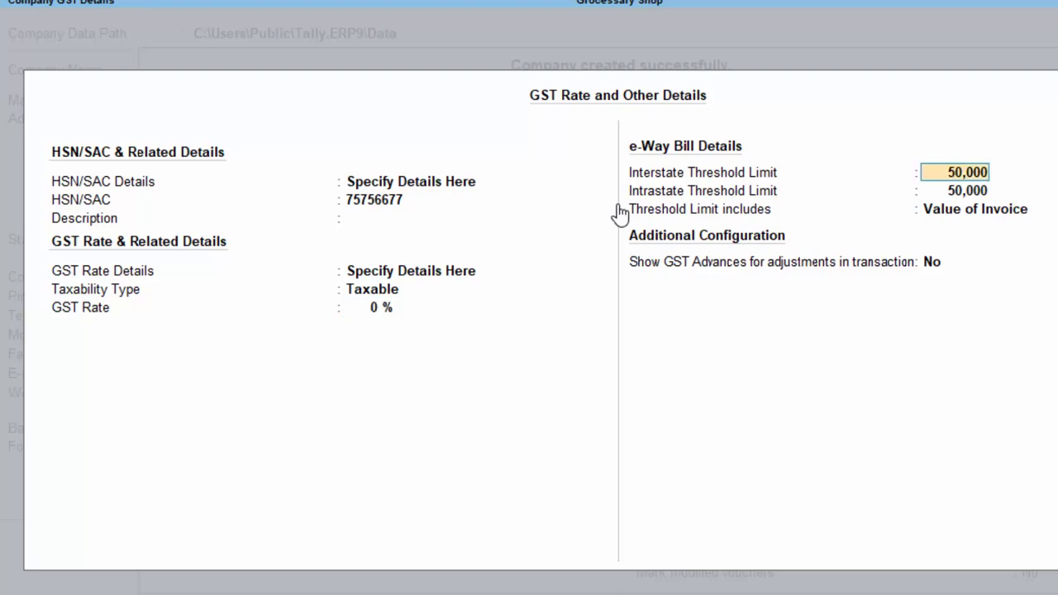
# - Keep the interstate and intrastate e-Way Bill threshold limits at 50,000 and set Threshold Limit includes to Value of Taxable Goods
pyautogui.press('Return')
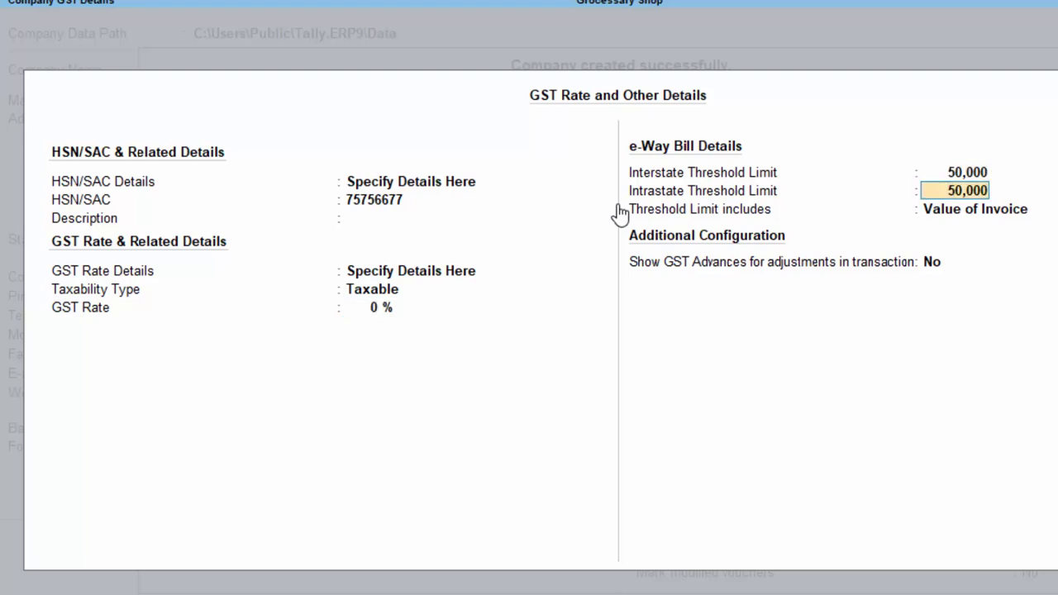
pyautogui.press('Return')
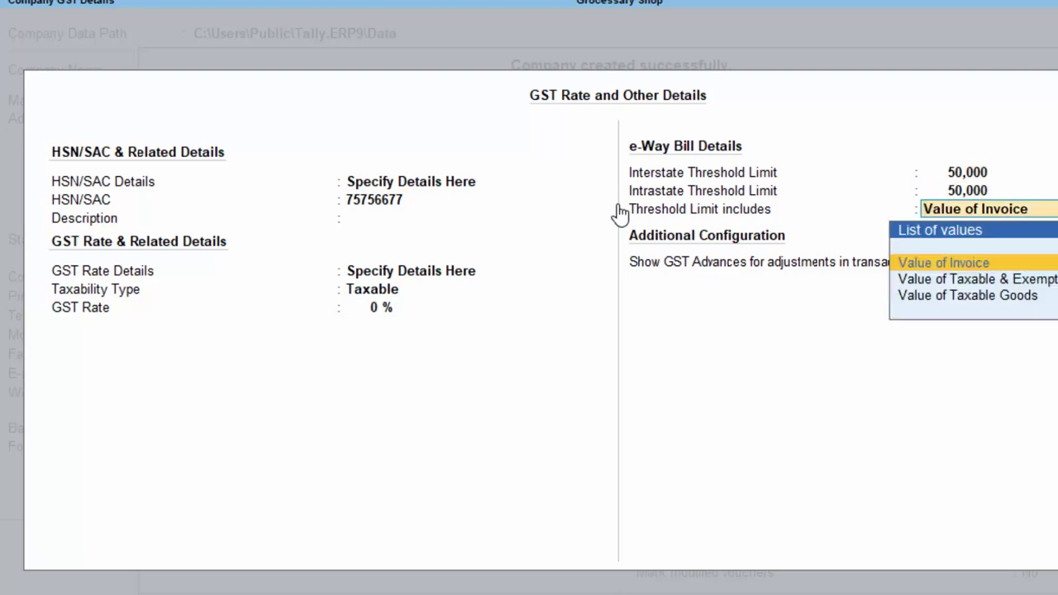
pyautogui.press('Down')
pyautogui.press('Down')
pyautogui.press('Return')
pyautogui.press('Return')
pyautogui.press('Return')
pyautogui.press('Return')
pyautogui.press('Return')
pyautogui.press('Return')
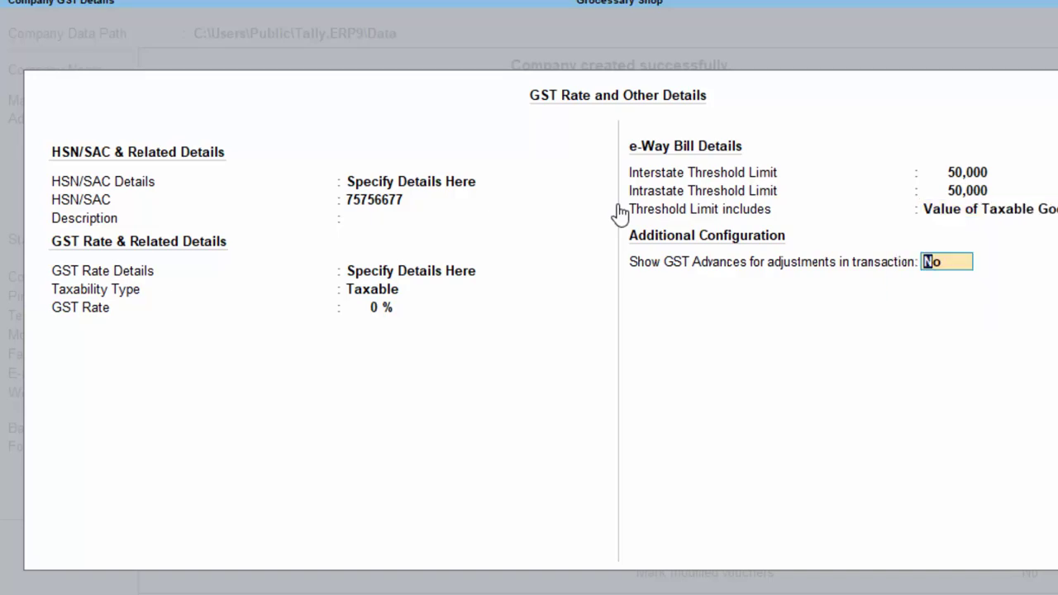
# - Keep GST advances for adjustments off, save the GST rate details, and accept the company features
pyautogui.press('Return')
pyautogui.press('Return')
pyautogui.press('Return')
pyautogui.press('Return')
pyautogui.press('Return')
pyautogui.press('Return')
pyautogui.press('Return')
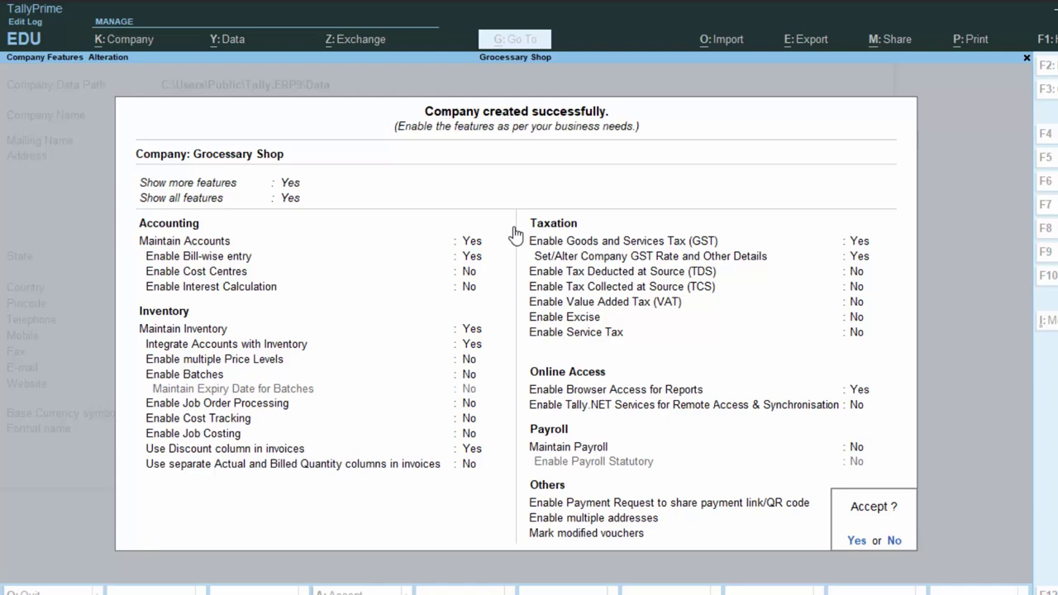
pyautogui.press('Return')
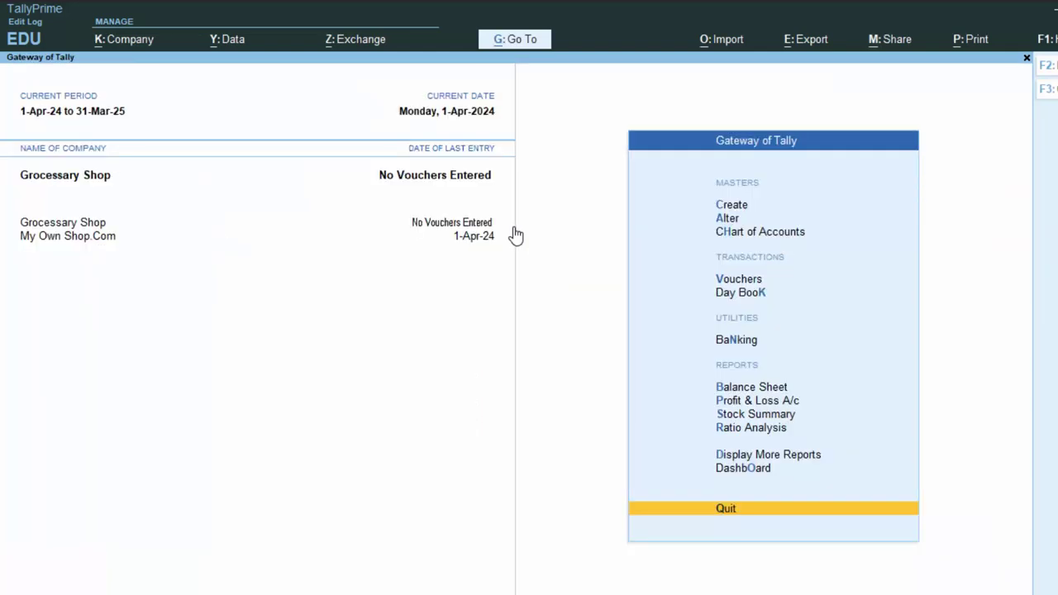
# - Start a Purchase voucher with supplier invoice number 54354, dated 1-Apr-24
pyautogui.press('v')
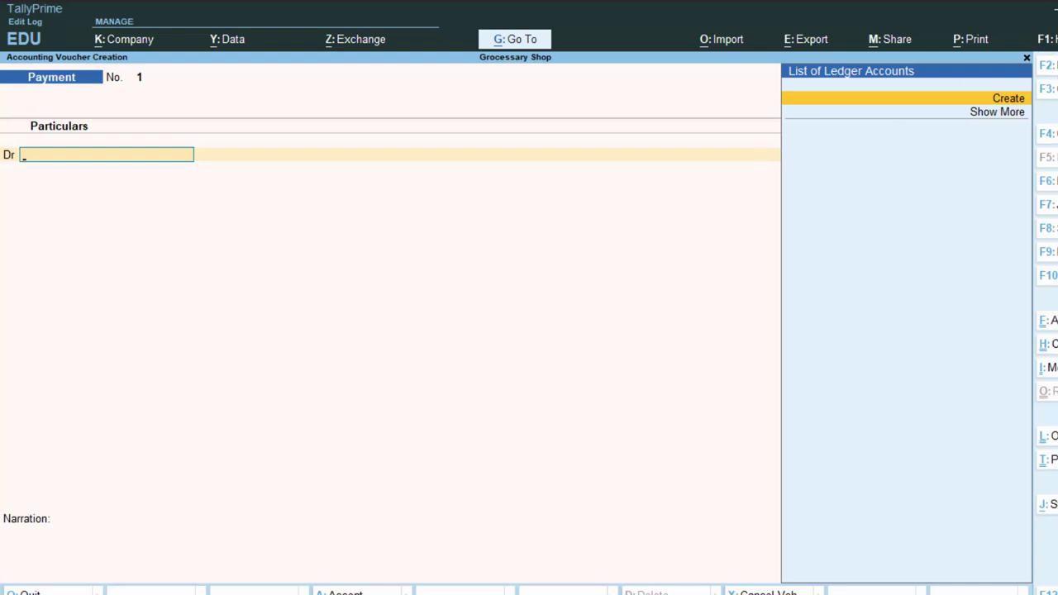
pyautogui.click(1049, 252)
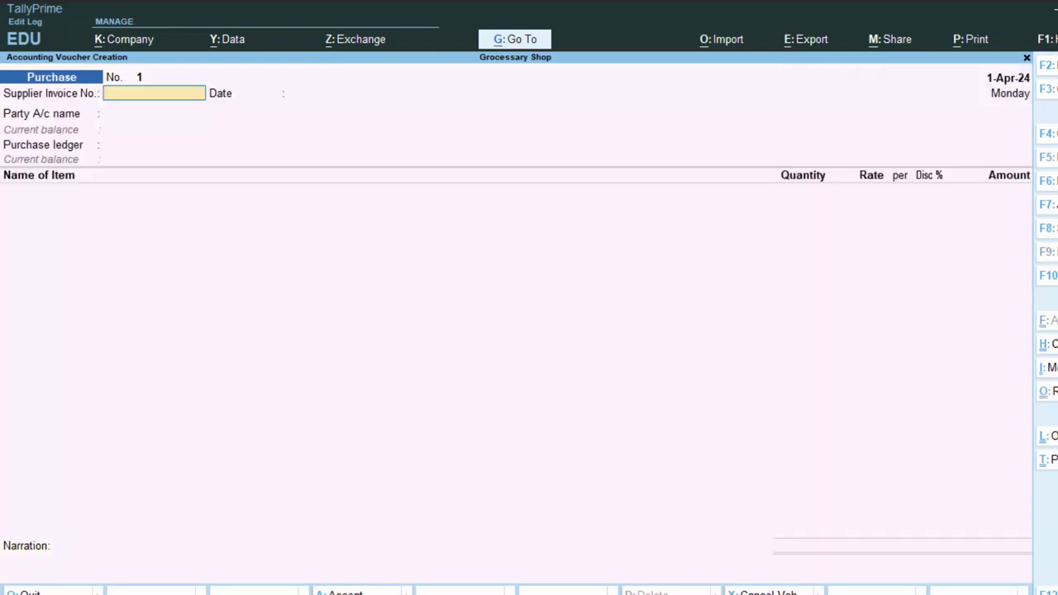
pyautogui.write('54354')
pyautogui.press('Return')
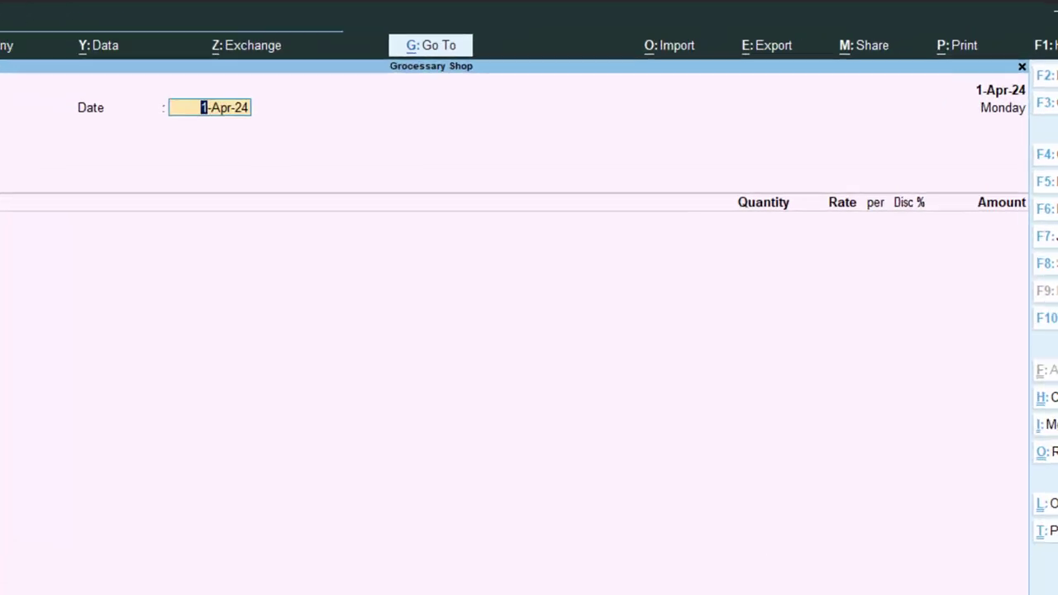
pyautogui.press('Return')
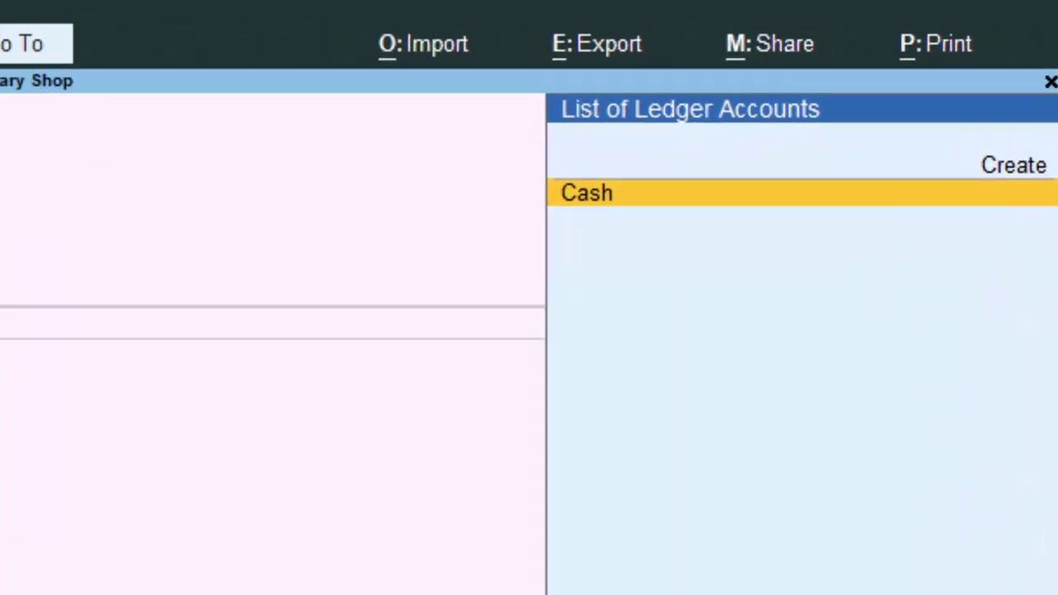
# - Choose Cash as the party account and supplier, leaving the receipt details blank
pyautogui.press('Return')
pyautogui.press('Return')
pyautogui.press('Return')
pyautogui.press('Return')
pyautogui.press('Return')
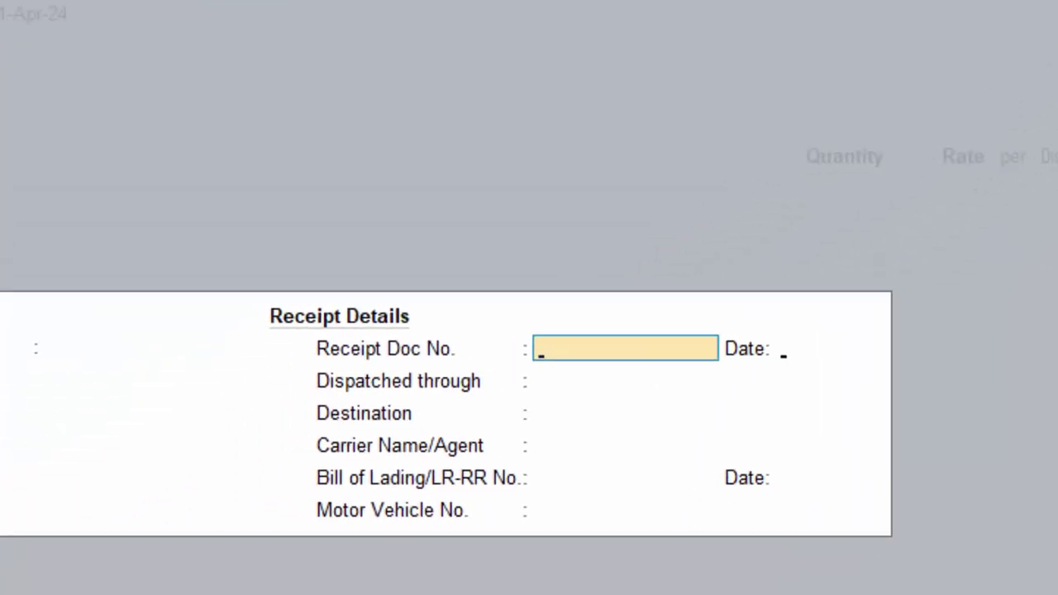
pyautogui.press('Return')
pyautogui.press('Return')
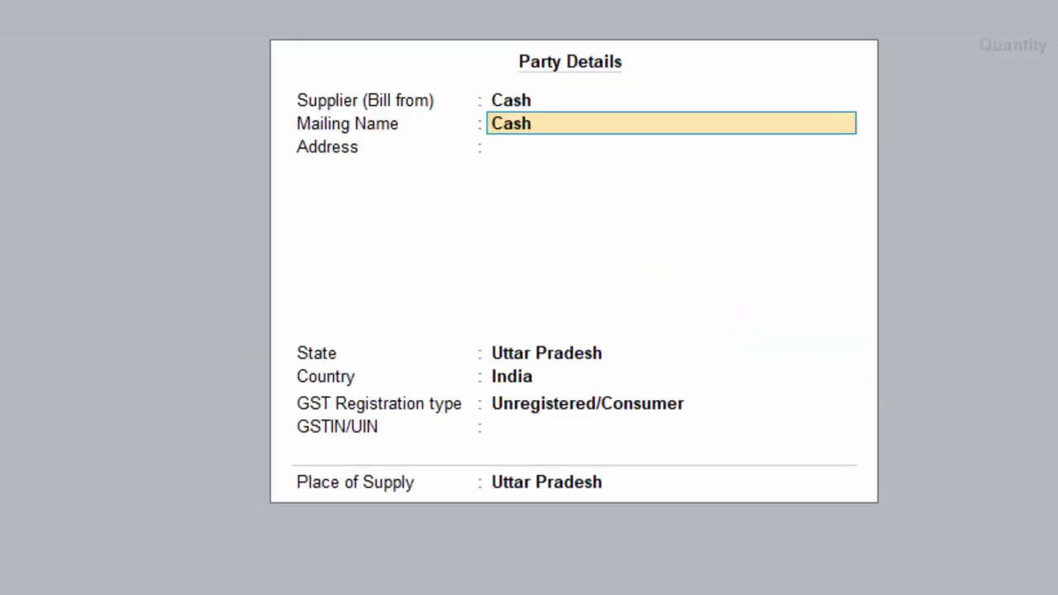
# - Set the party's GST registration type to Regular, enter its GSTIN/UIN, and keep Uttar Pradesh as the place of supply
pyautogui.press('Return')
pyautogui.press('Return')
pyautogui.press('Return')
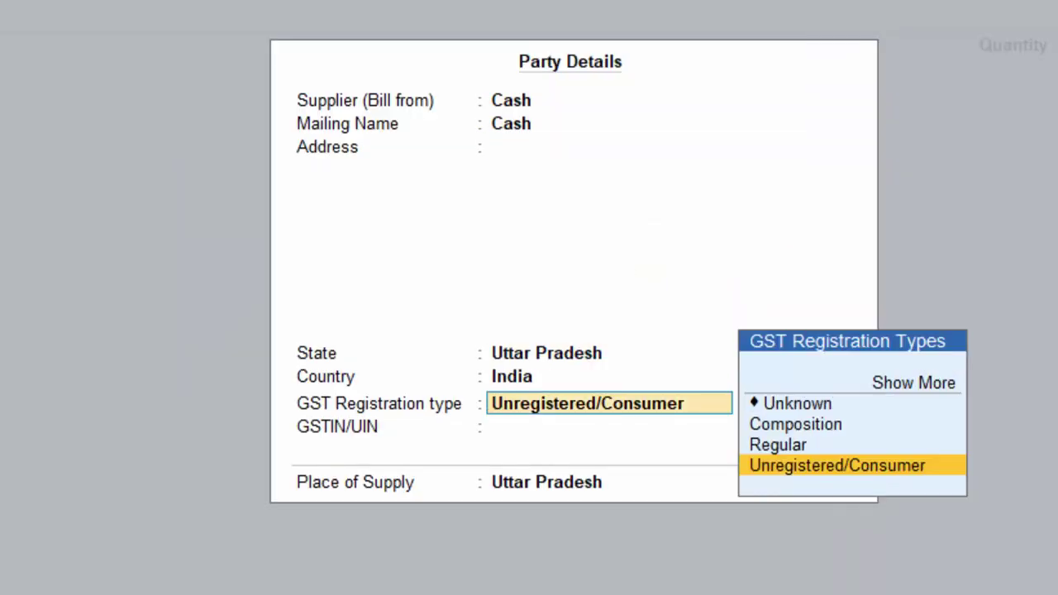
pyautogui.press('Up')
pyautogui.press('Return')
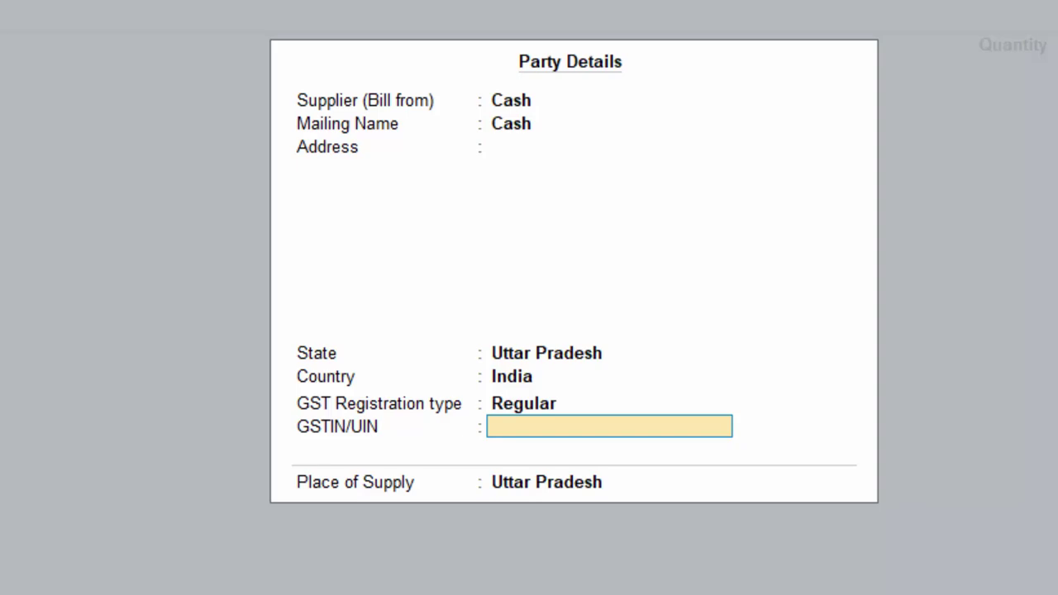
pyautogui.write('AAAAA')
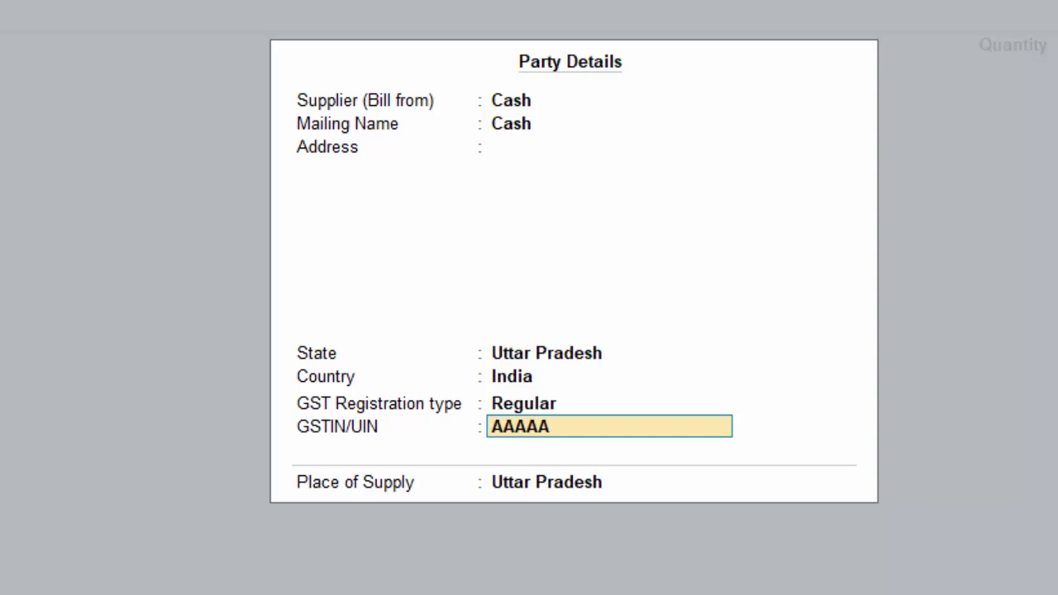
pyautogui.write('GHFH676')
pyautogui.press('Return')
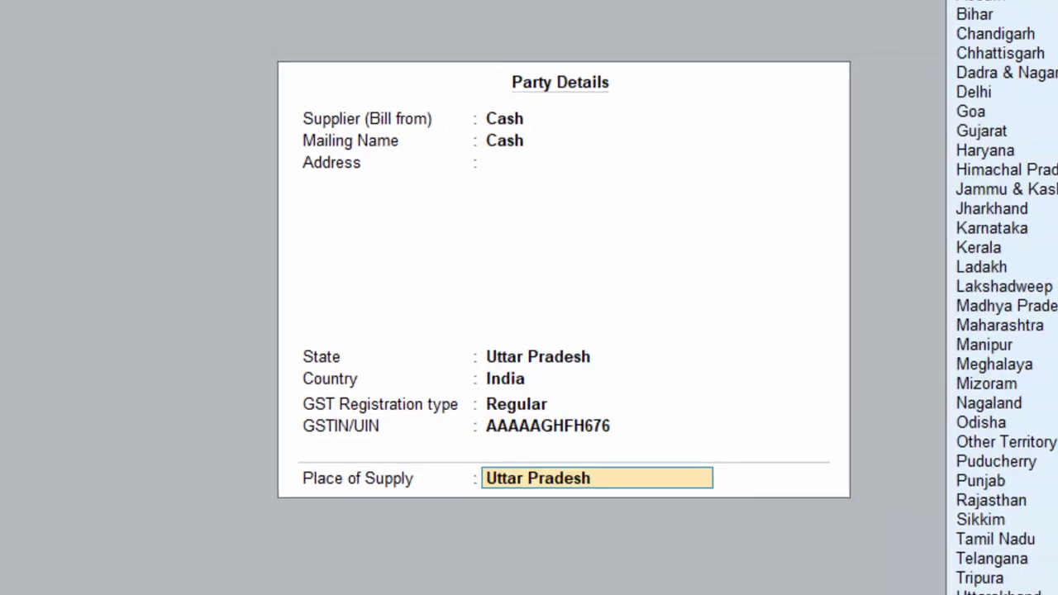
pyautogui.press('Return')
# - Create a ledger named Purchase A/c under Purchase Accounts for the voucher's purchase ledger
pyautogui.hotkey('alt', 'c')
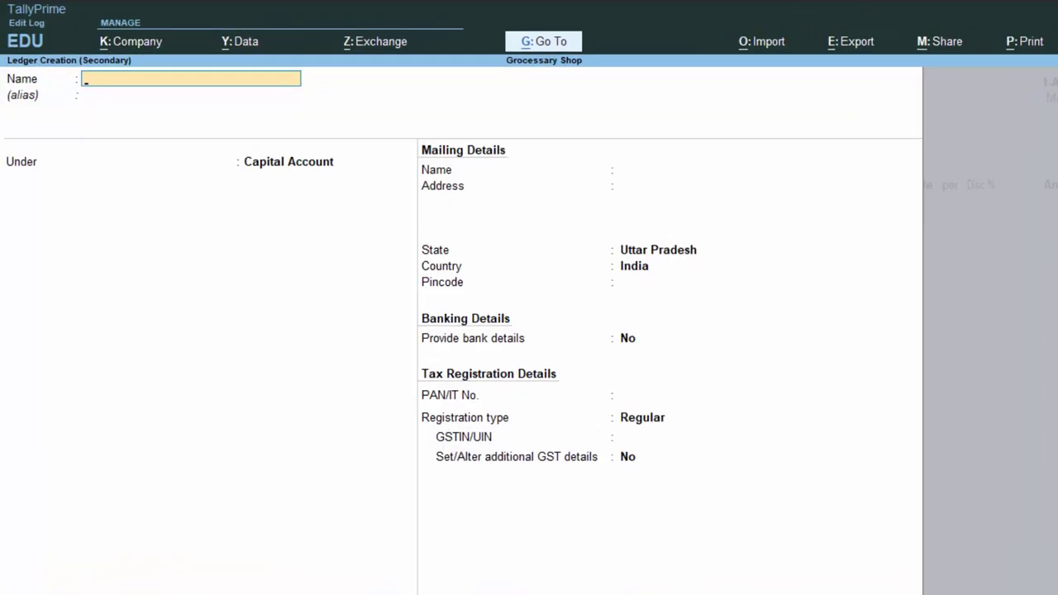
pyautogui.write('Purchas')
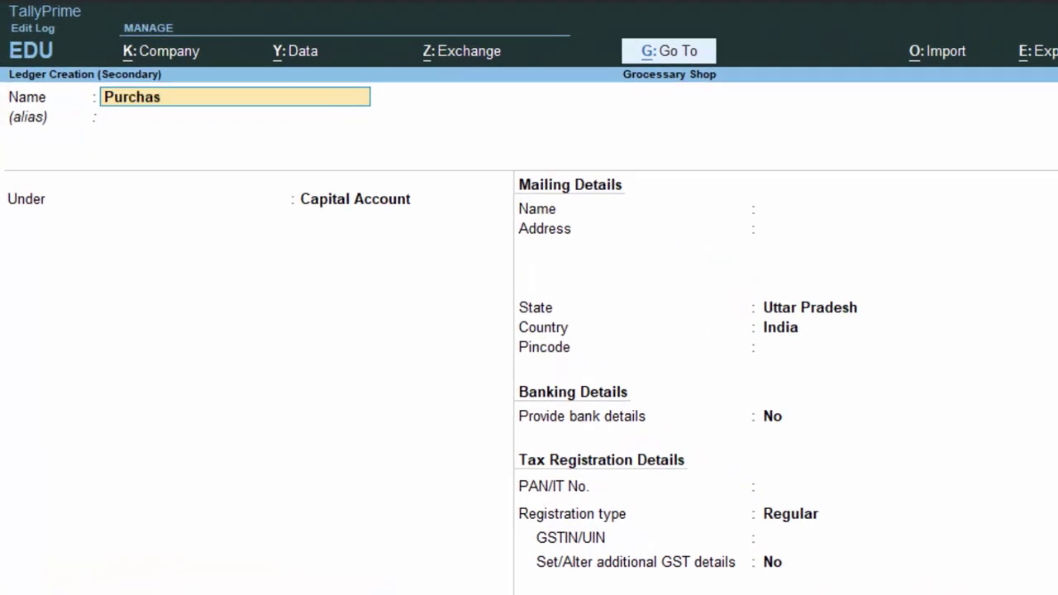
pyautogui.write('e A/c')
pyautogui.press('Return')
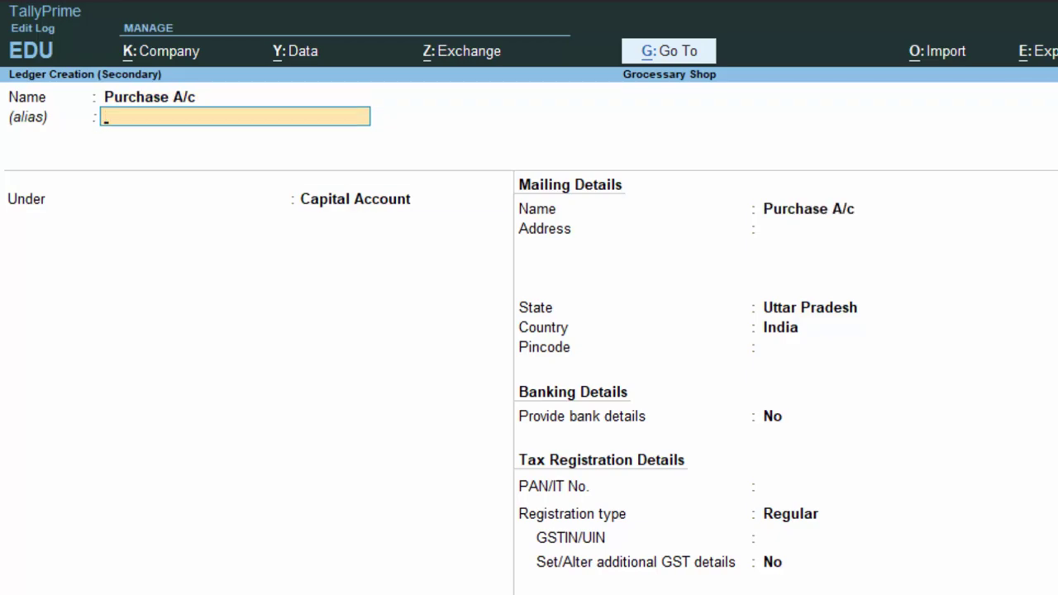
pyautogui.press('Return')
pyautogui.write('P')
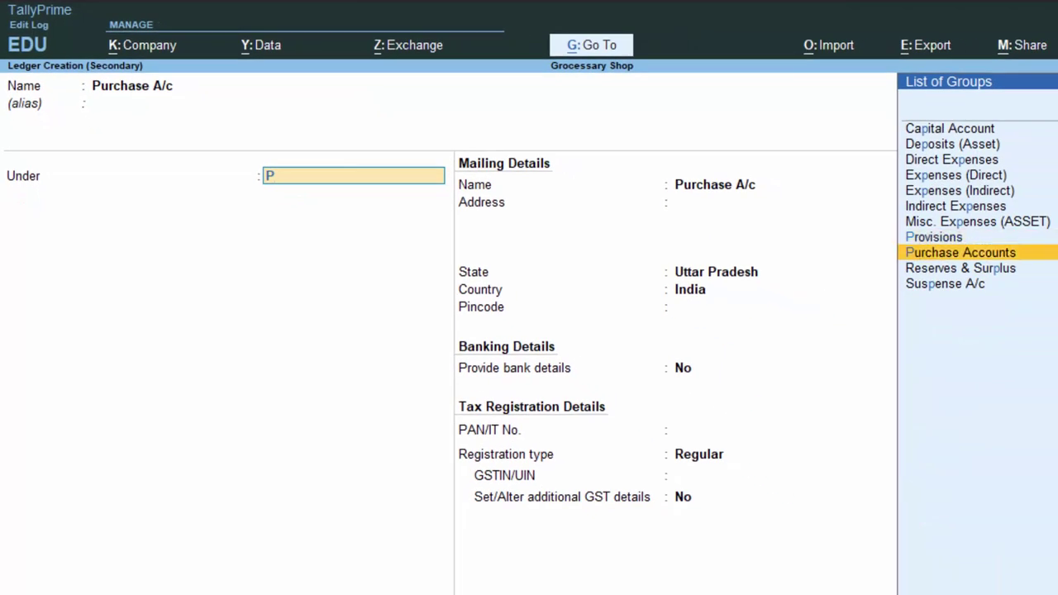
pyautogui.press('Return')
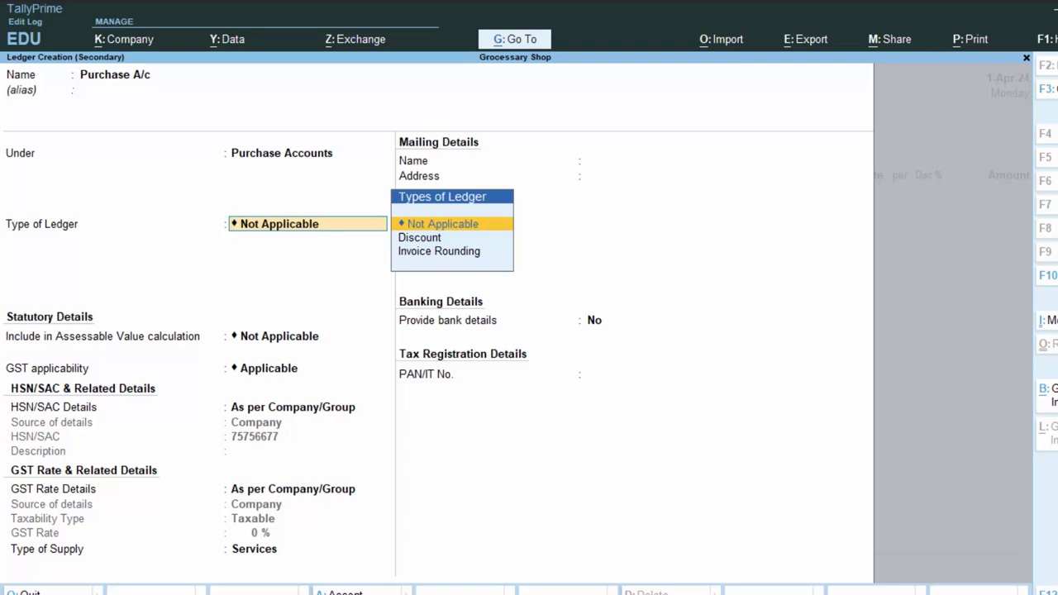
# - Keep the ledger's GST applicable with HSN/SAC and rate details As per Company/Group and supply type Services, and save it
pyautogui.press('Return')
pyautogui.press('Return')
pyautogui.press('Return')
pyautogui.press('Return')
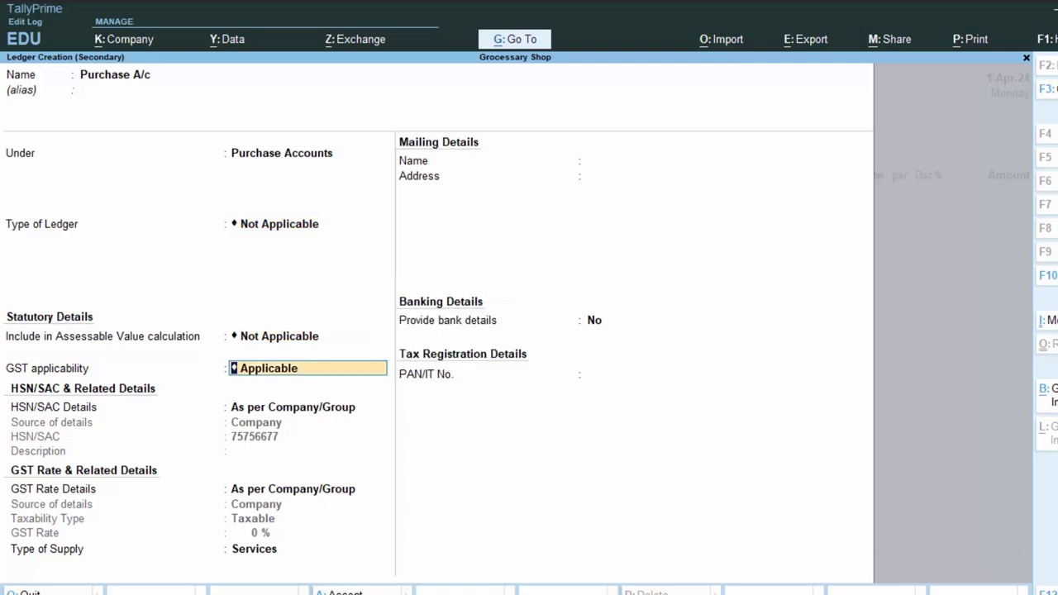
pyautogui.press('Return')
pyautogui.press('Return')
pyautogui.press('Return')
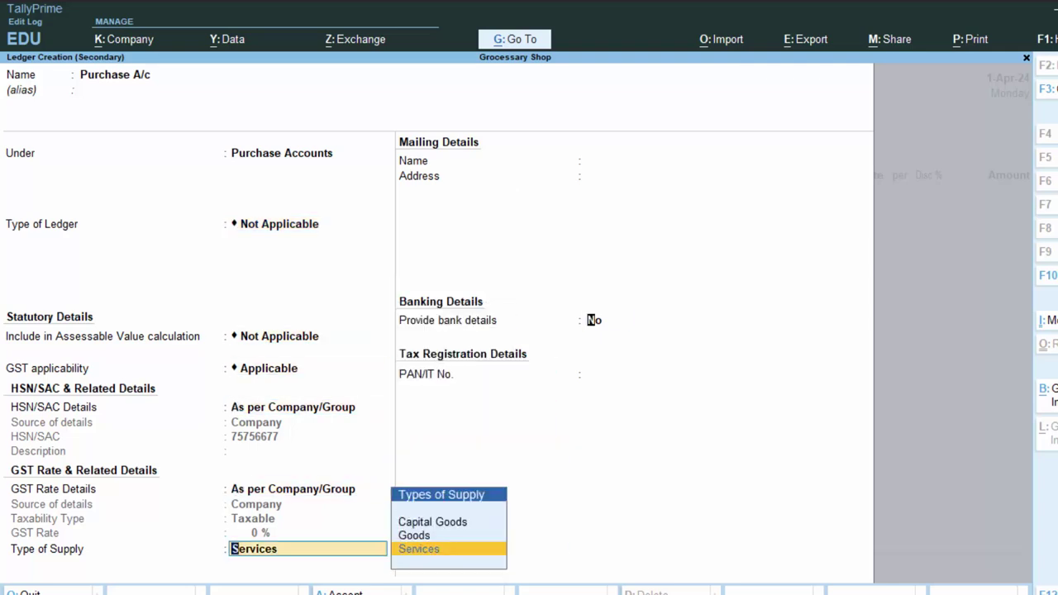
pyautogui.press('Return')
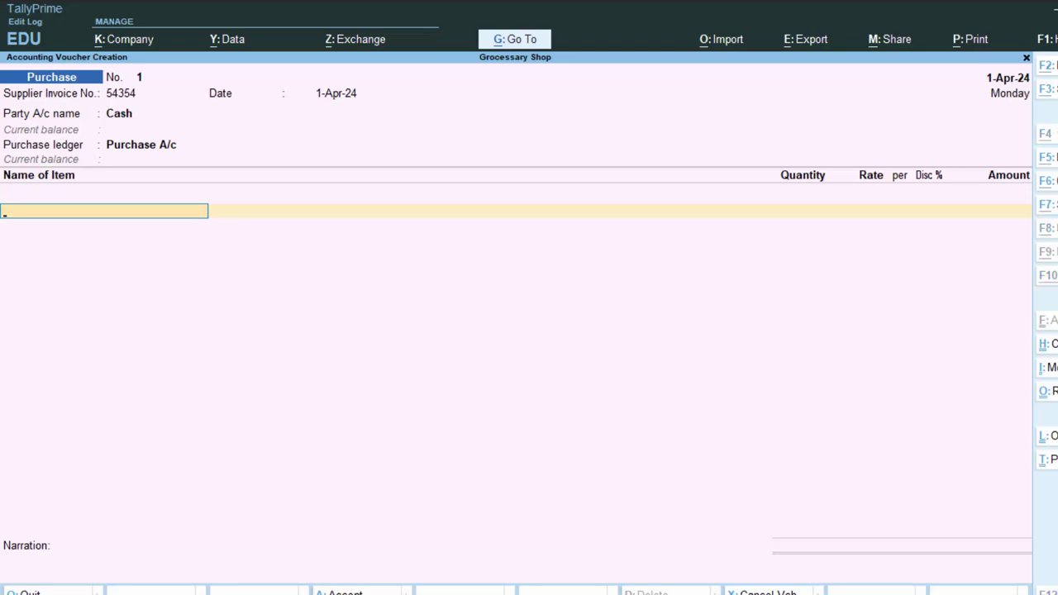
# - Start a new stock item named Besan under Primary for the voucher's first item line
pyautogui.hotkey('alt', 'c')
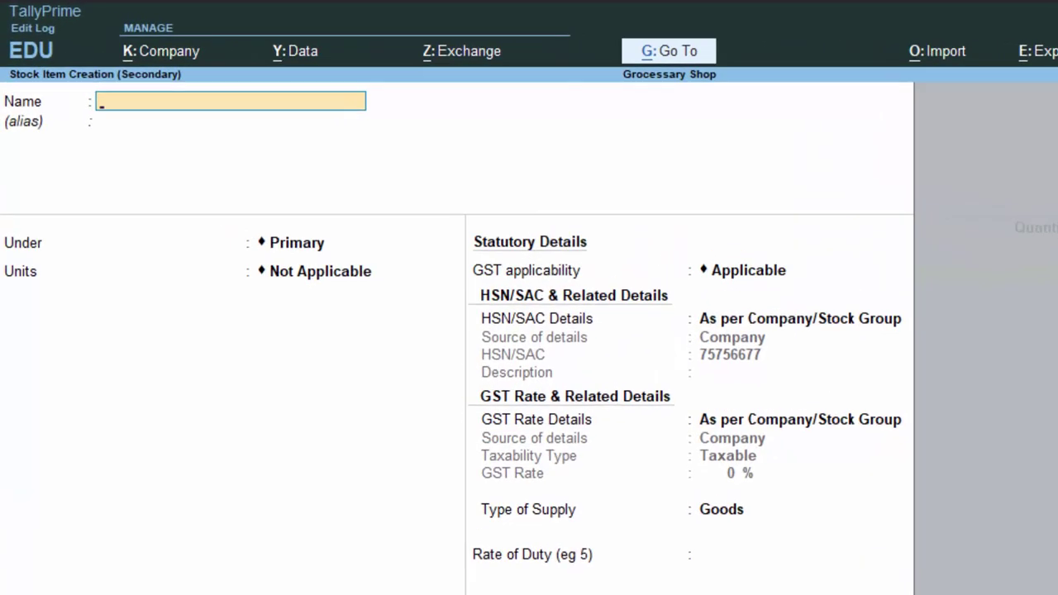
pyautogui.write('Besan')
pyautogui.press('Return')
pyautogui.press('Return')
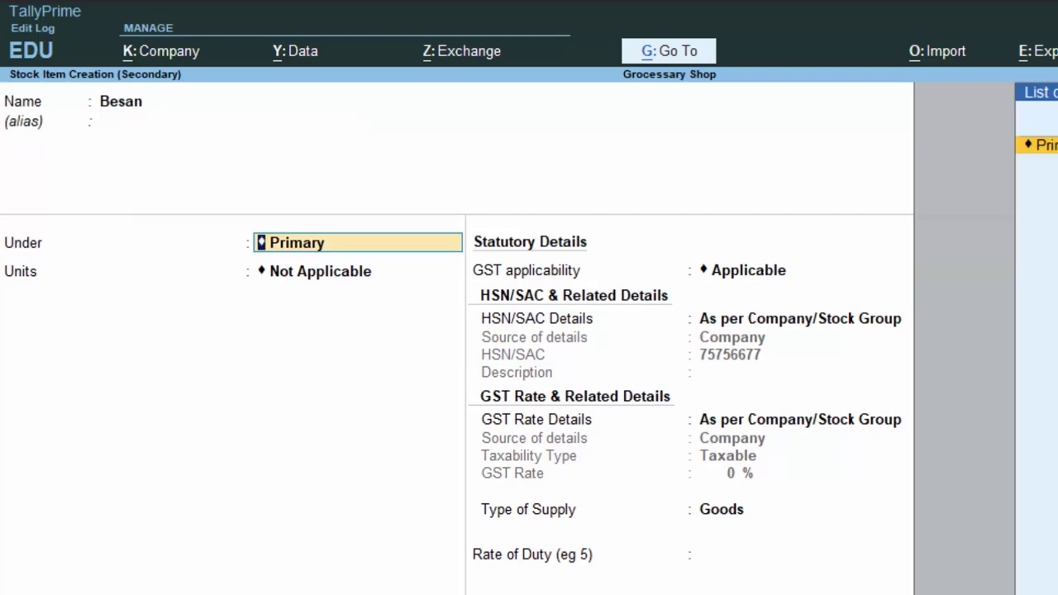
pyautogui.press('Return')
# - Create a simple unit for the item with symbol kg, formal name Kilogram, UQC KGS-KILOGRAMS and 3 decimal places
pyautogui.press('Up')
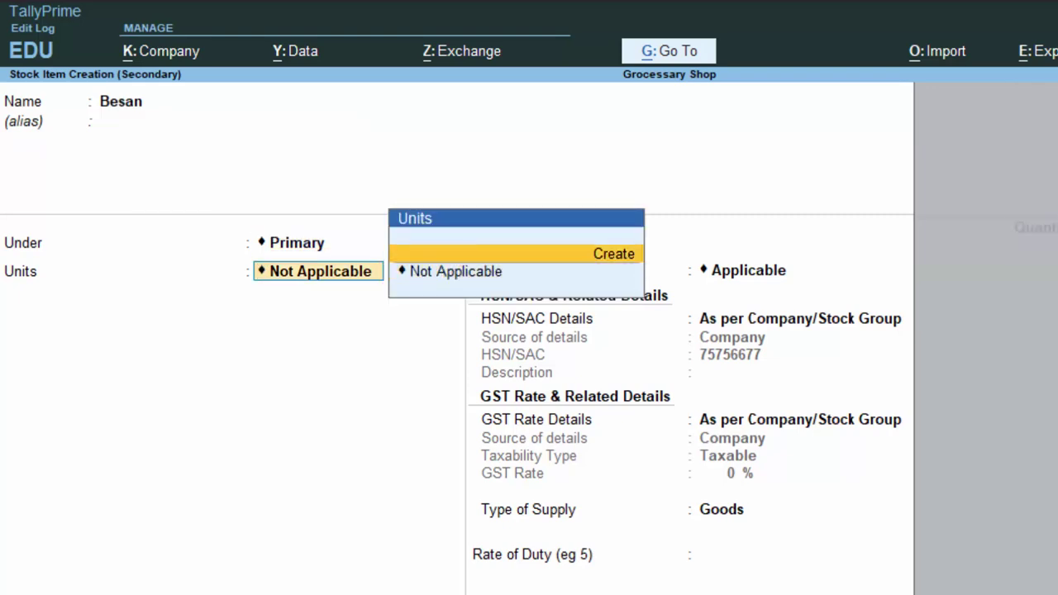
pyautogui.press('Return')
pyautogui.write('kg')
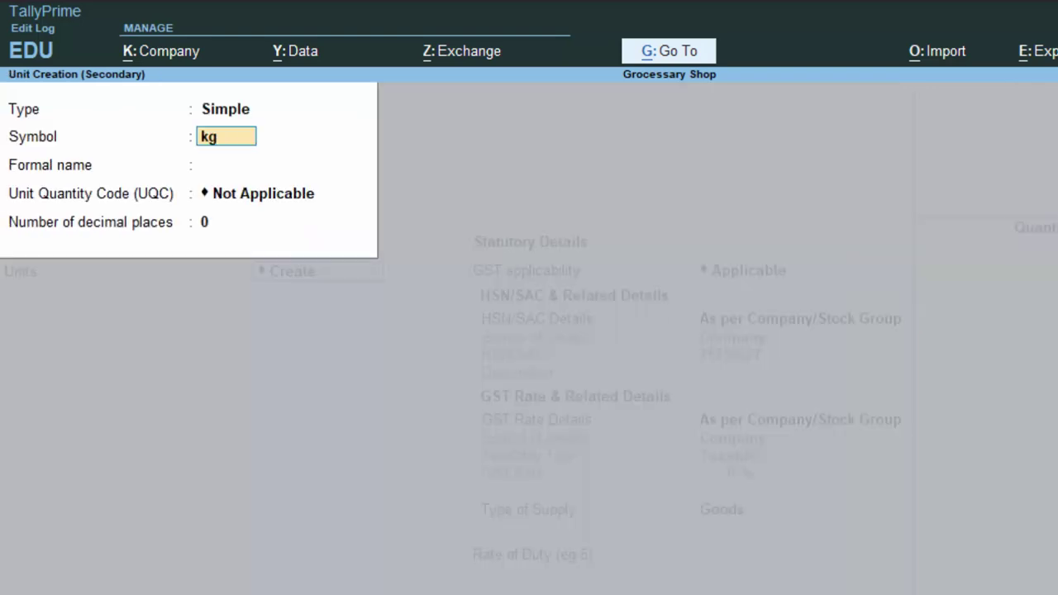
pyautogui.press('Return')
pyautogui.write('Ki')
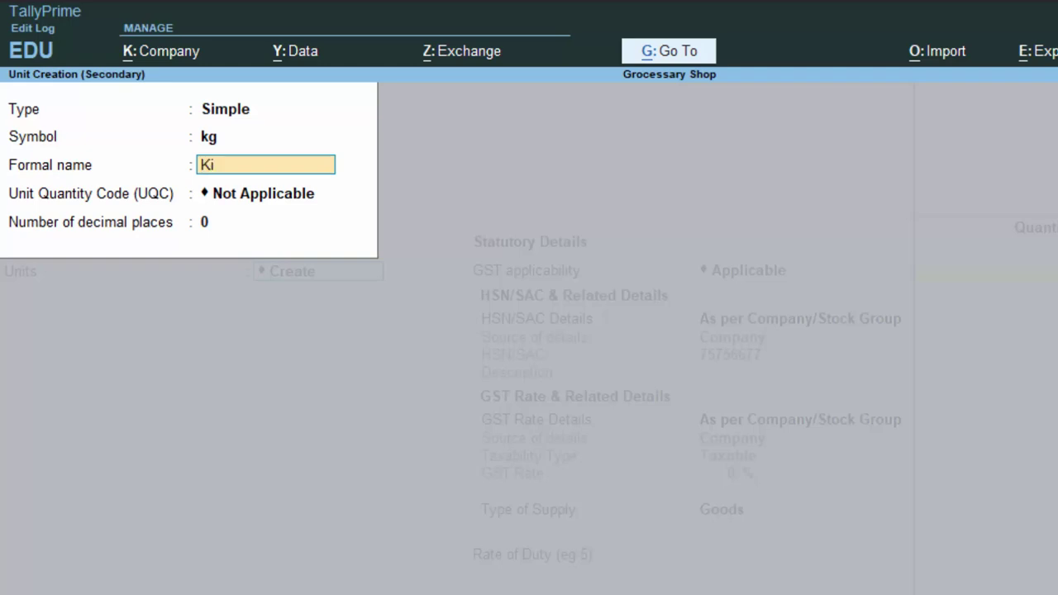
pyautogui.write('logram')
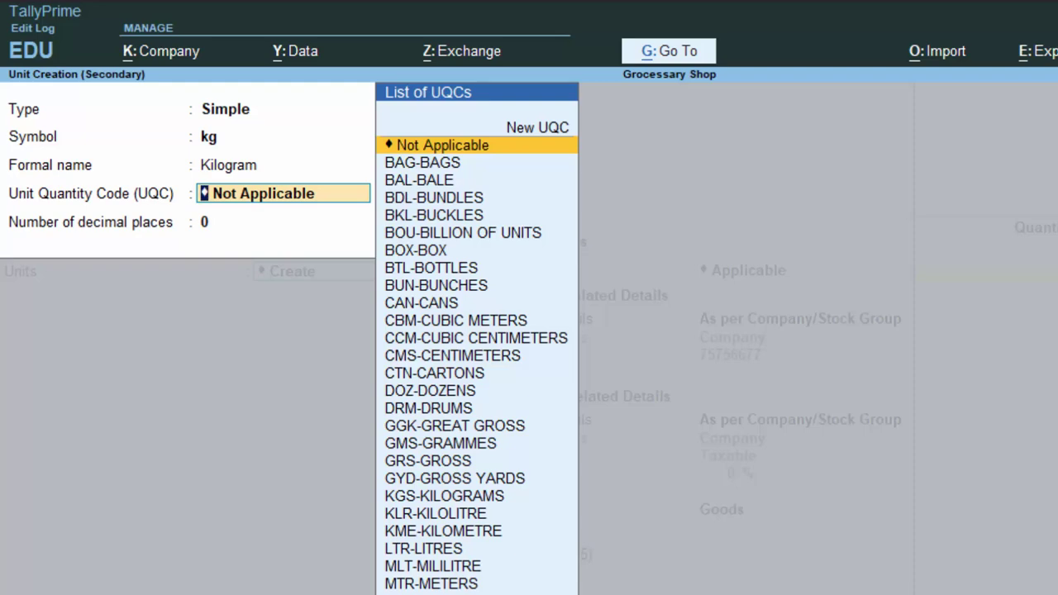
pyautogui.write('kg')
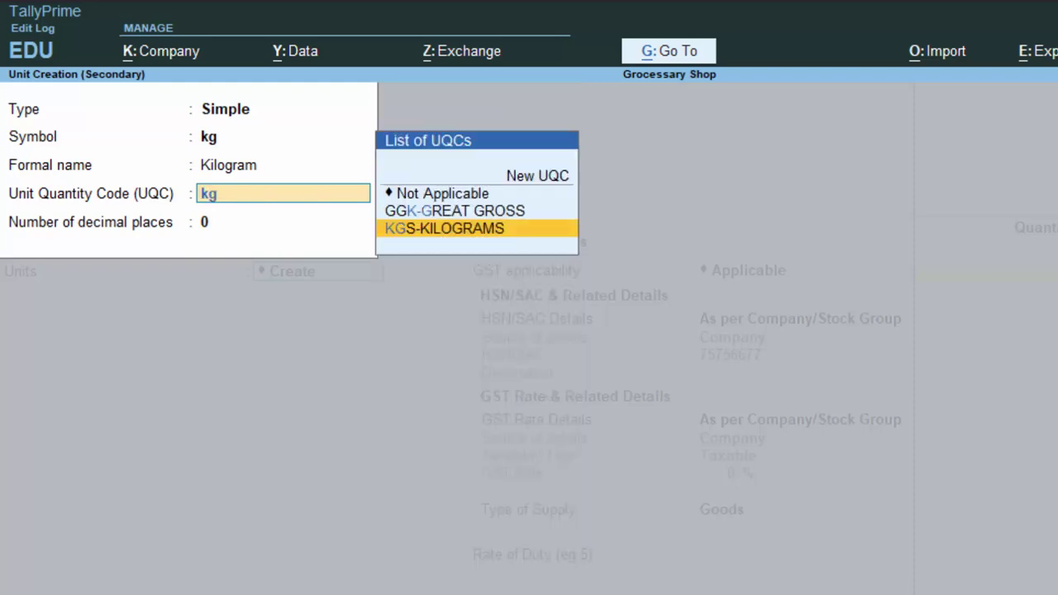
pyautogui.press('Return')
pyautogui.write('3')
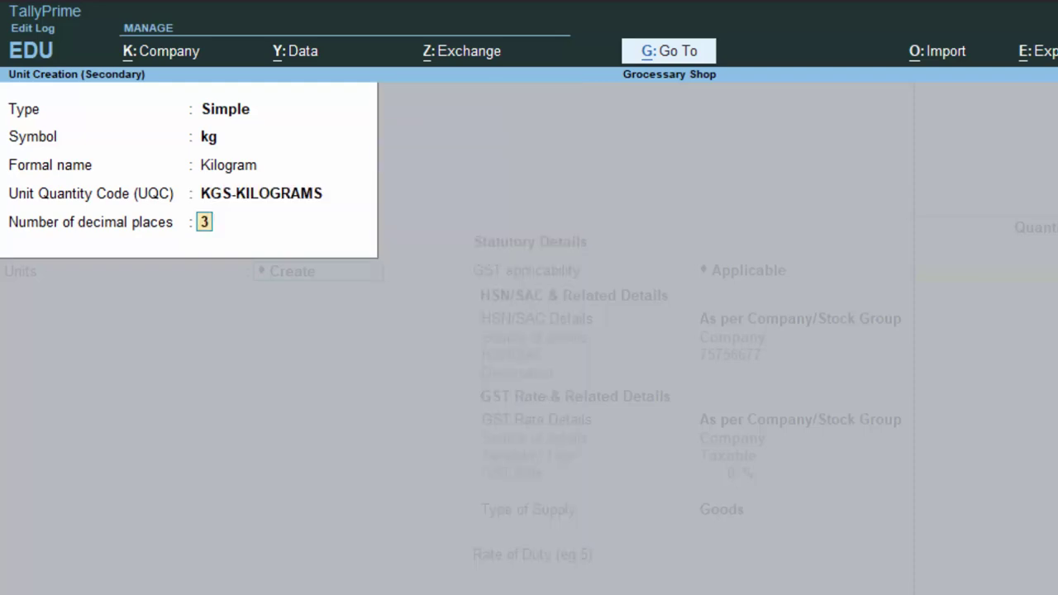
pyautogui.press('Return')
pyautogui.press('Return')
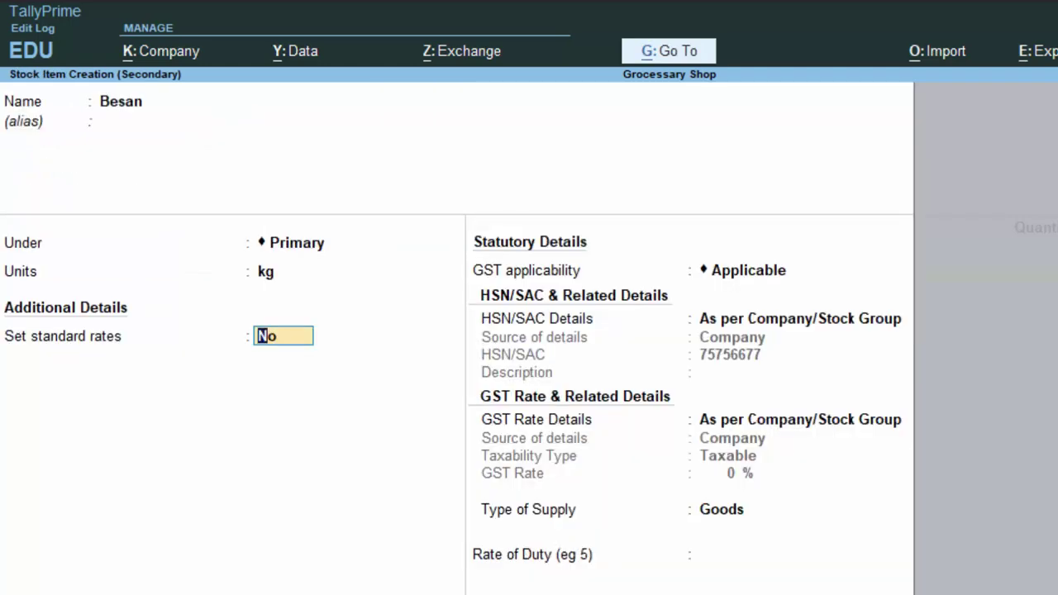
# - Keep standard rates off, GST details As per Company/Stock Group and supply type Goods for Besan, and save the stock item
pyautogui.press('Return')
pyautogui.press('Return')
pyautogui.press('Return')
pyautogui.press('Return')
pyautogui.press('Return')
pyautogui.press('Return')
pyautogui.press('Return')
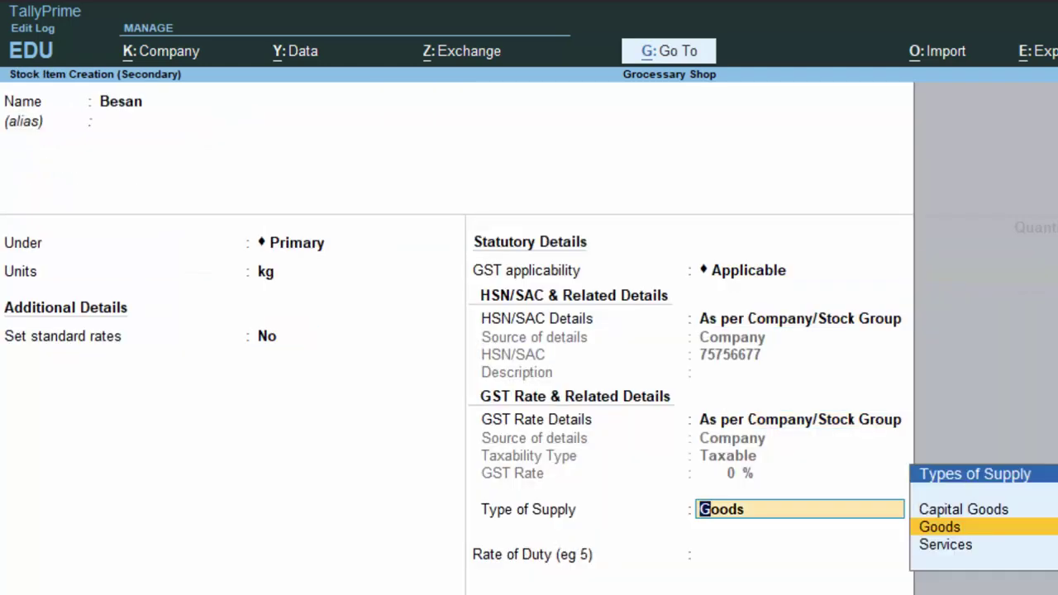
pyautogui.press('Return')
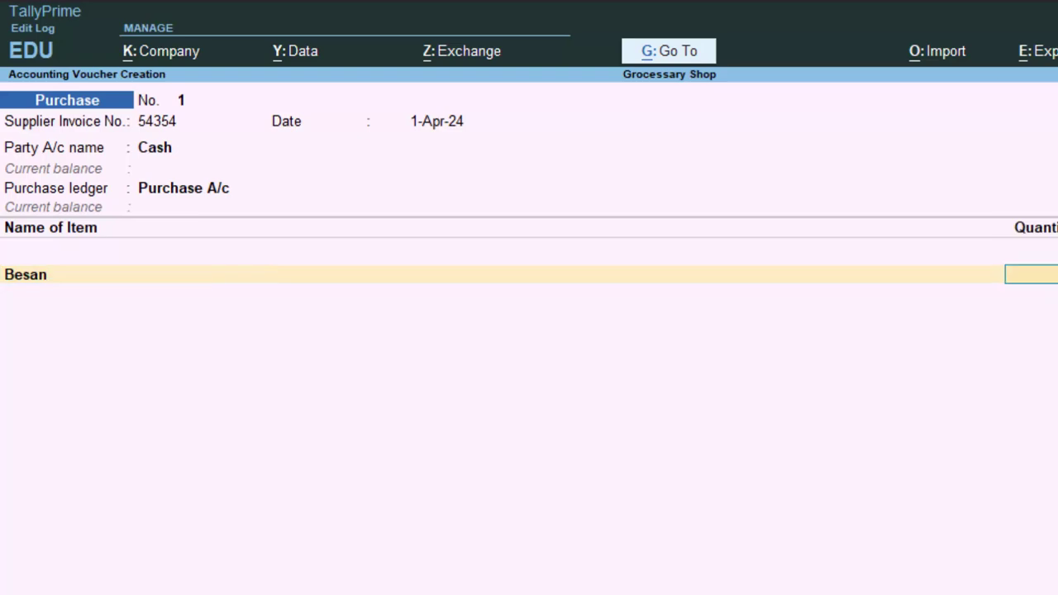
# - Enter 7 kg of Besan at a rate of 120 per kg and end the voucher's item list
pyautogui.write('7')
pyautogui.press('Return')
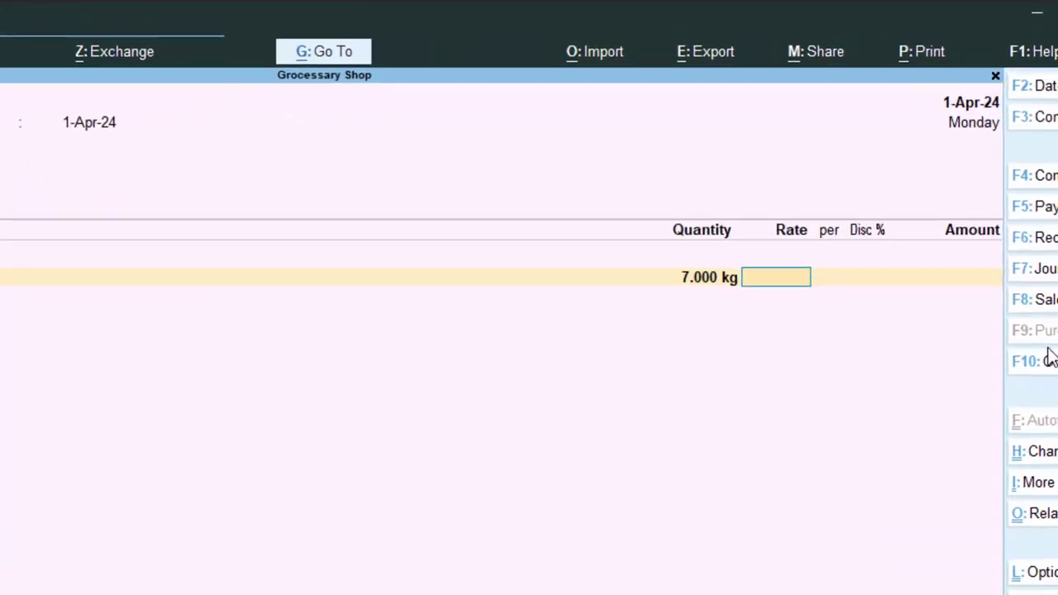
pyautogui.write('120')
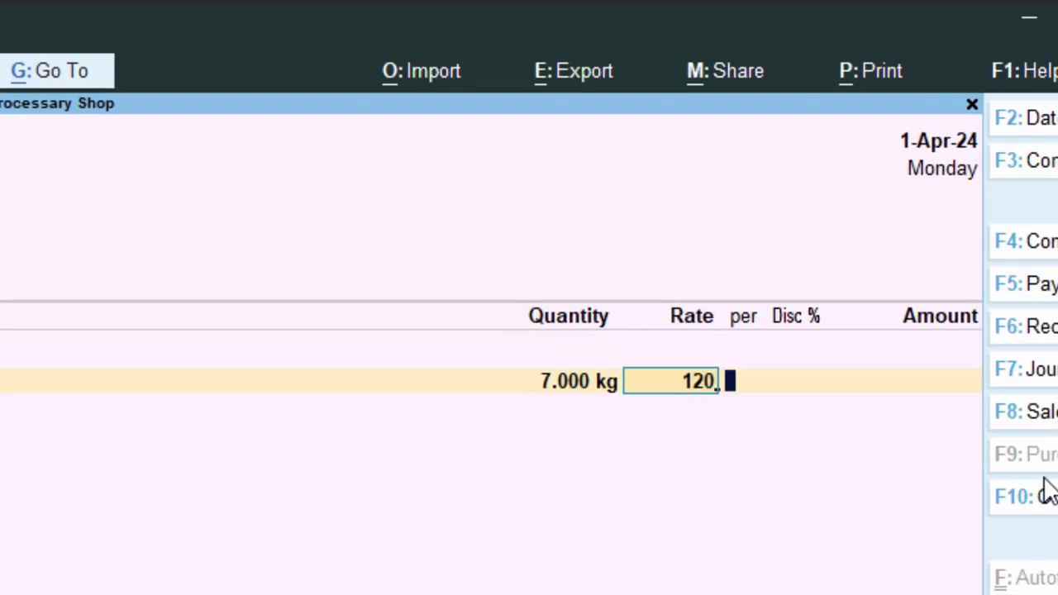
pyautogui.press('Return')
pyautogui.press('Return')
pyautogui.press('Return')
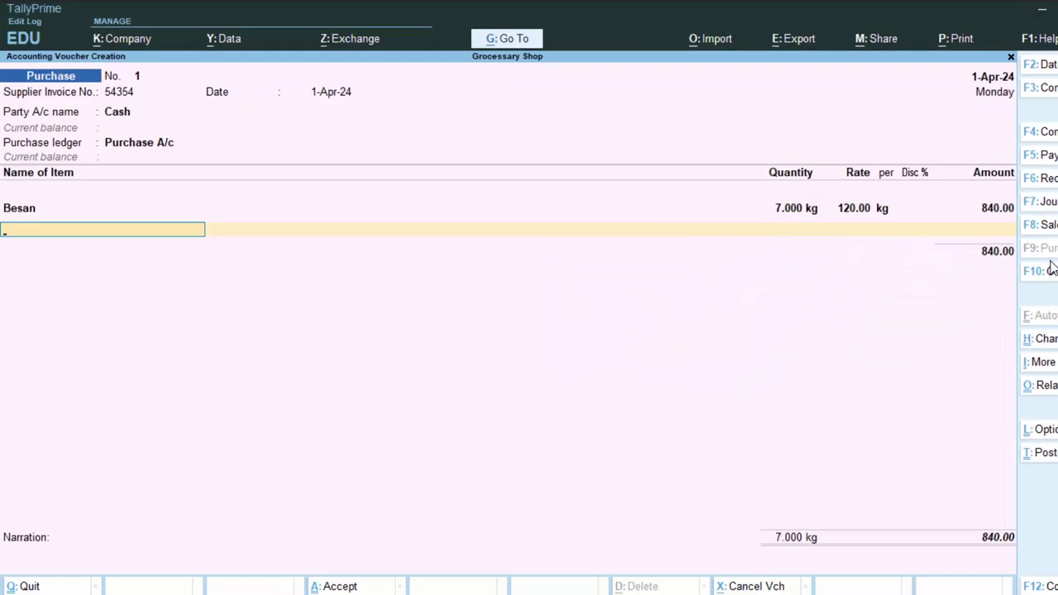
pyautogui.press('Return')
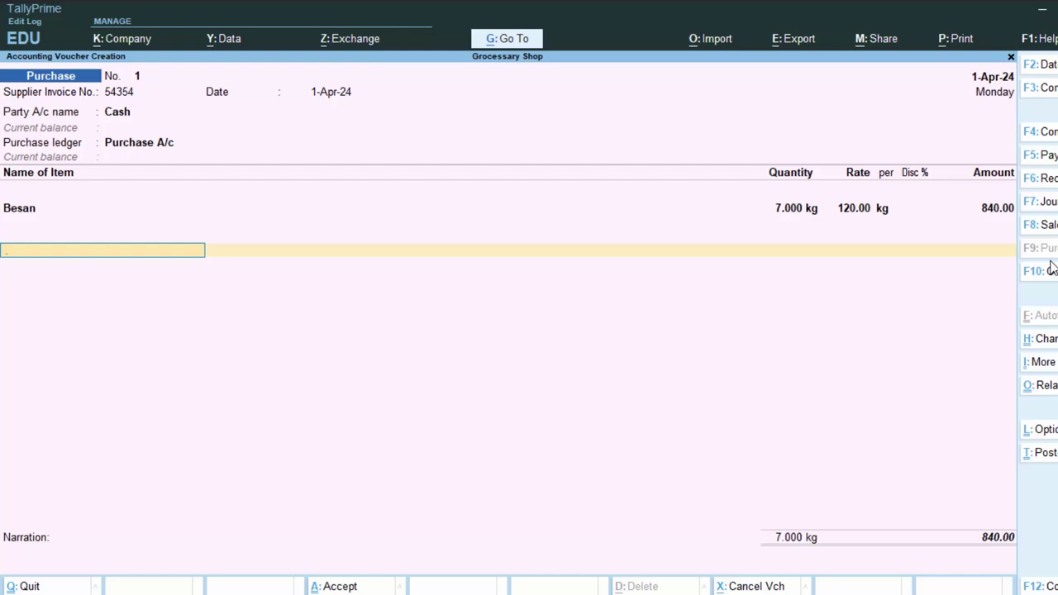
# - Start a new ledger named Cgst under the Duties & Taxes group for the voucher's tax line
pyautogui.write('C')
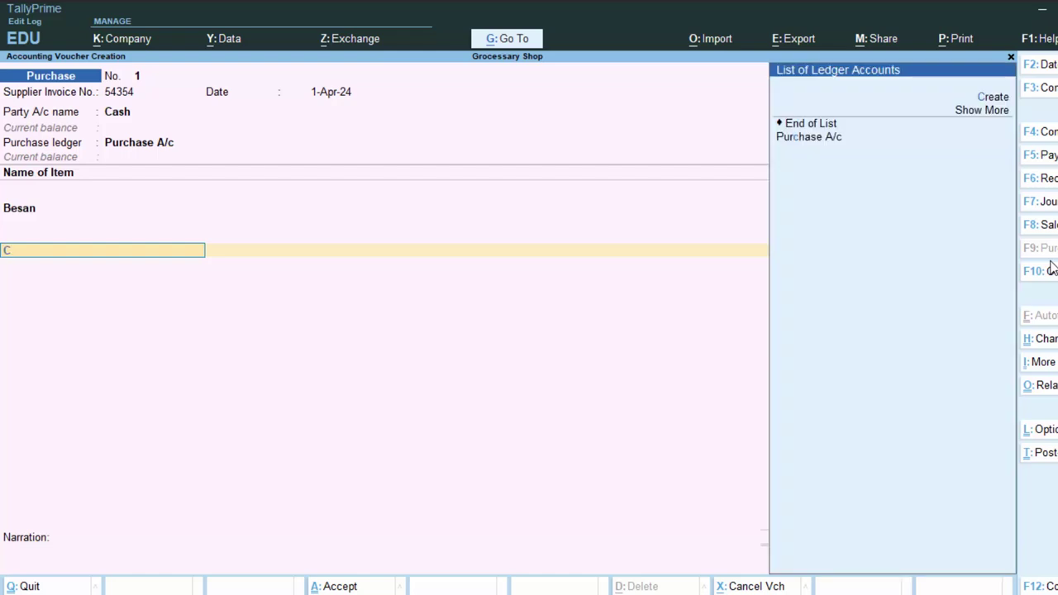
pyautogui.press('alt')
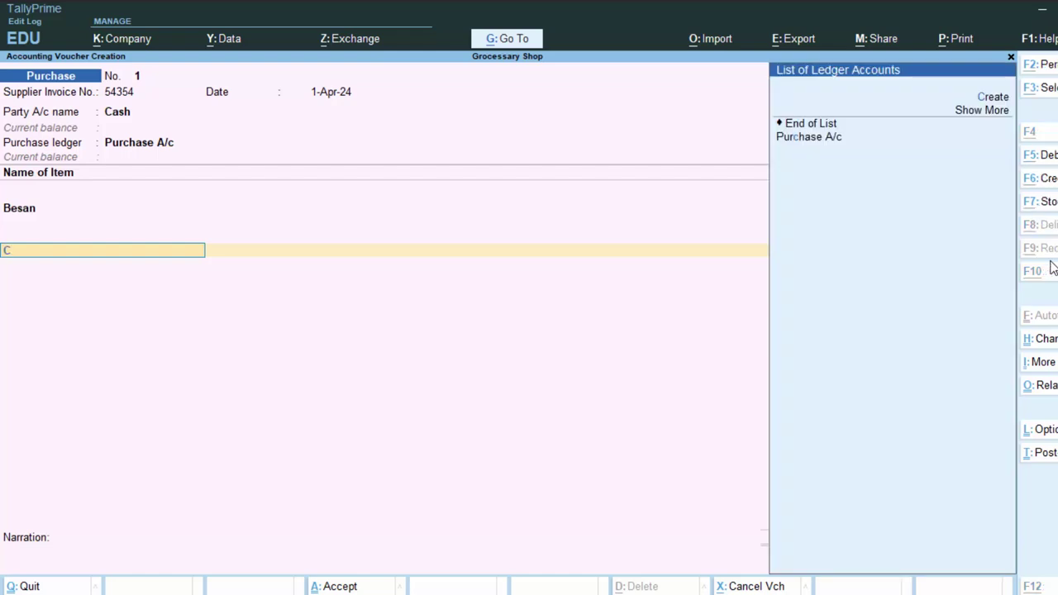
pyautogui.hotkey('alt', 'c')
pyautogui.write('g')
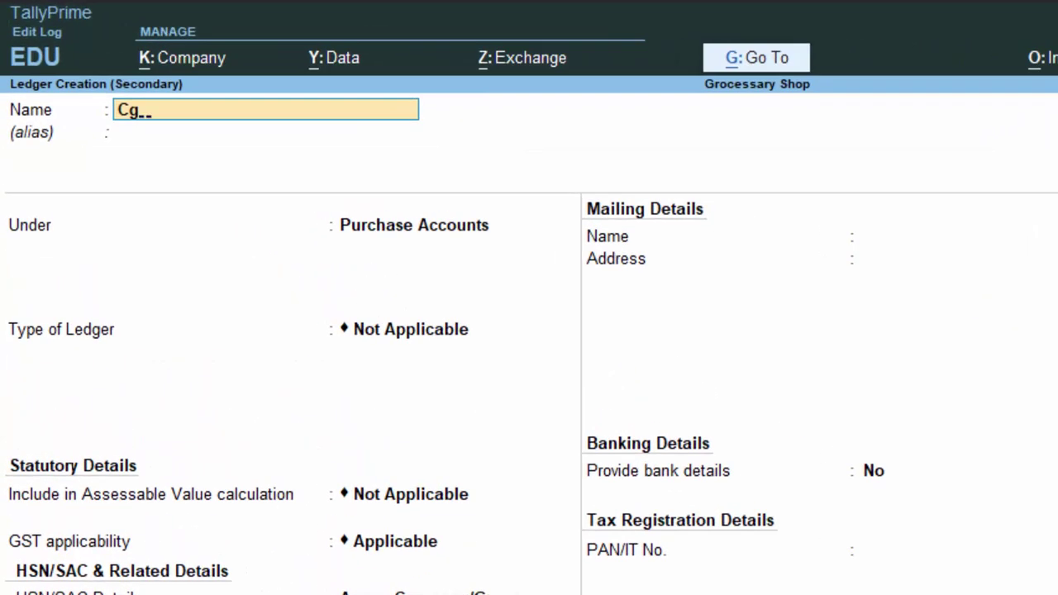
pyautogui.write('st')
pyautogui.press('Return')
pyautogui.press('Return')
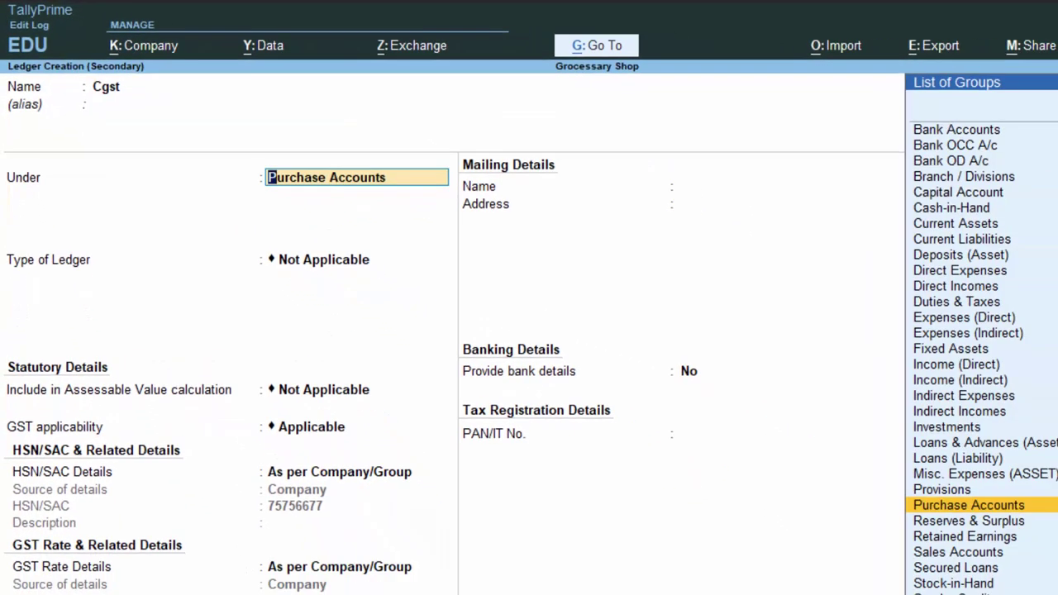
pyautogui.write('D')
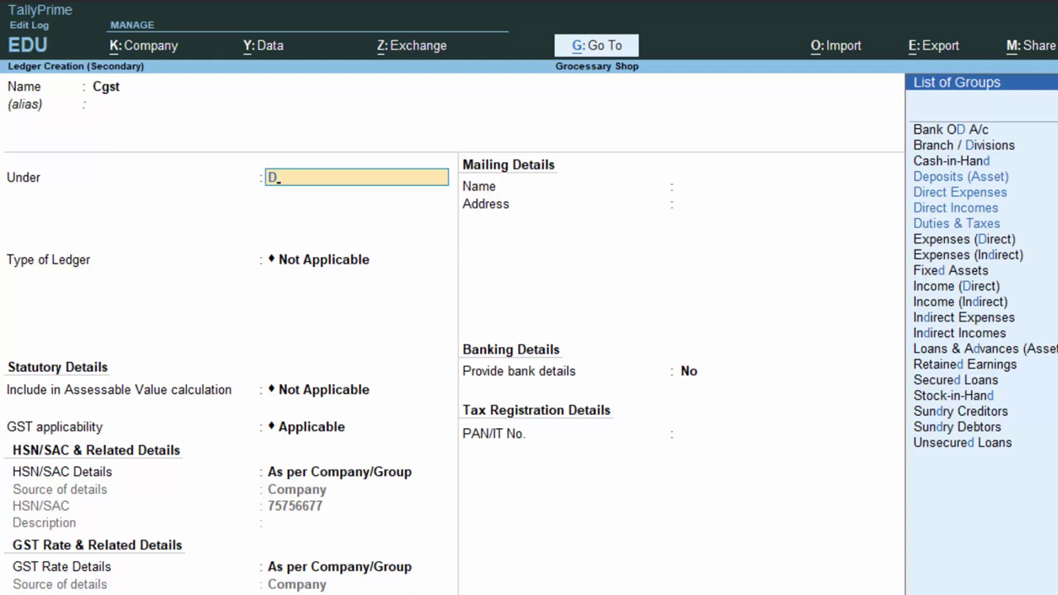
pyautogui.press('Down')
pyautogui.press('Down')
pyautogui.press('Down')
pyautogui.press('Return')
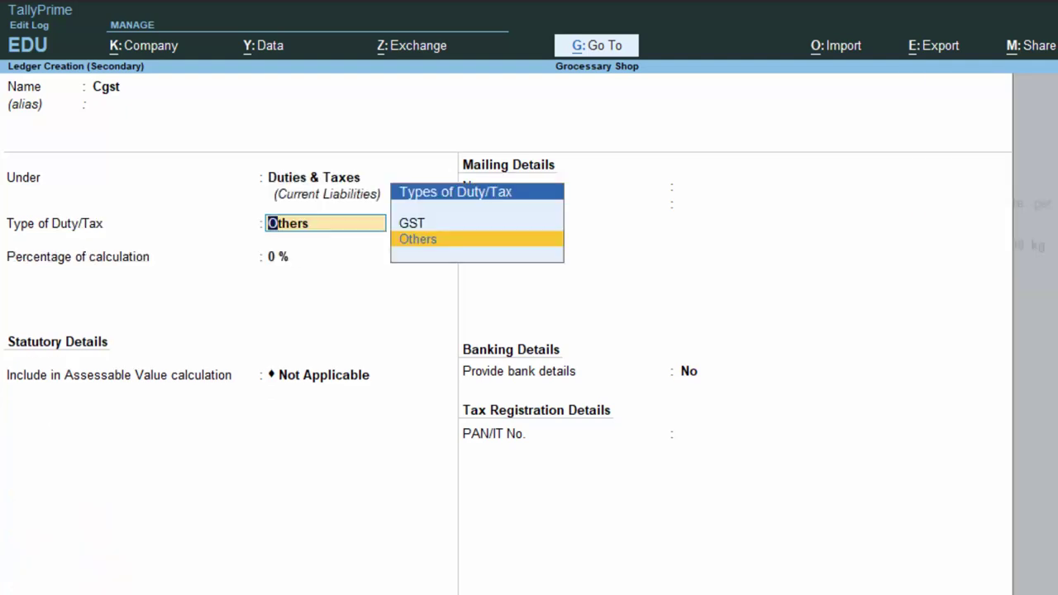
# - Set the Cgst ledger's type of duty/tax to GST and its tax type to CGST
pyautogui.press('Up')
pyautogui.press('Return')
pyautogui.press('Down')
pyautogui.press('Down')
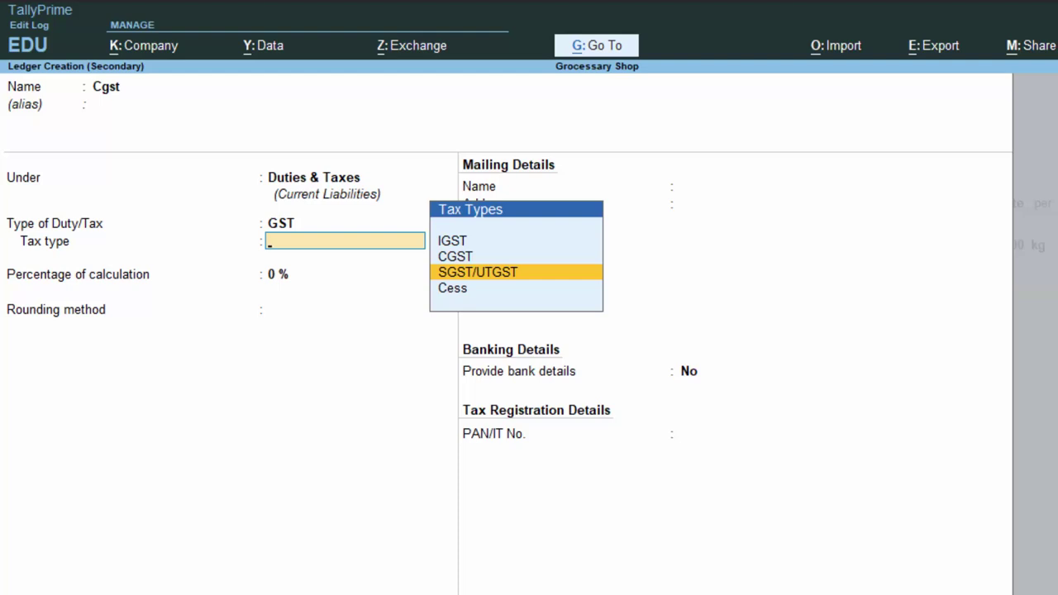
pyautogui.press('Up')
pyautogui.press('Return')
# - Keep the percentage of calculation at 0 %, choose Normal Rounding and save the Cgst ledger
pyautogui.press('Return')
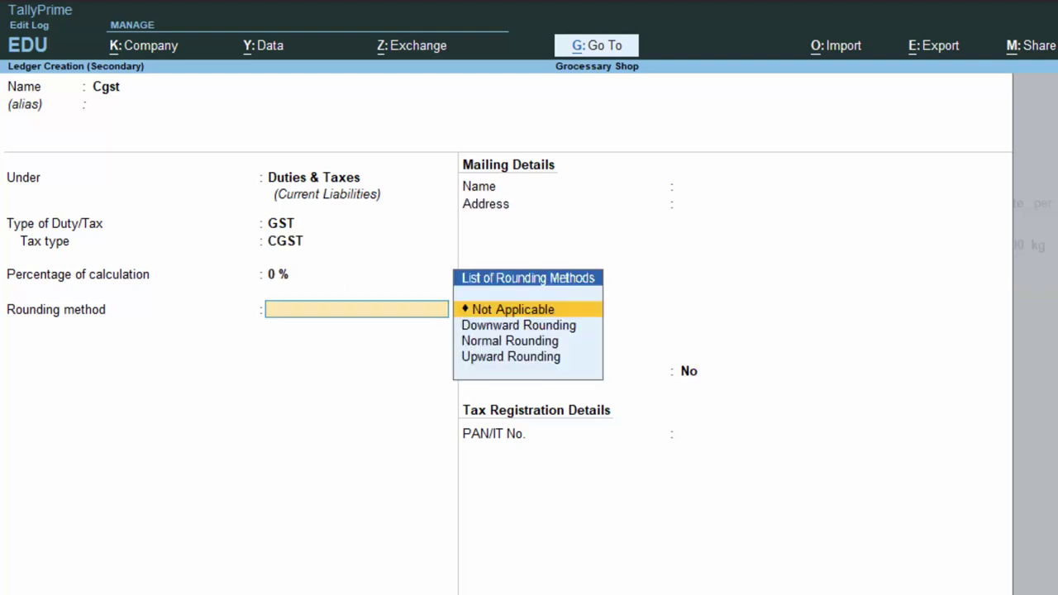
pyautogui.press('Down')
pyautogui.press('Down')
pyautogui.press('Return')
pyautogui.press('Return')
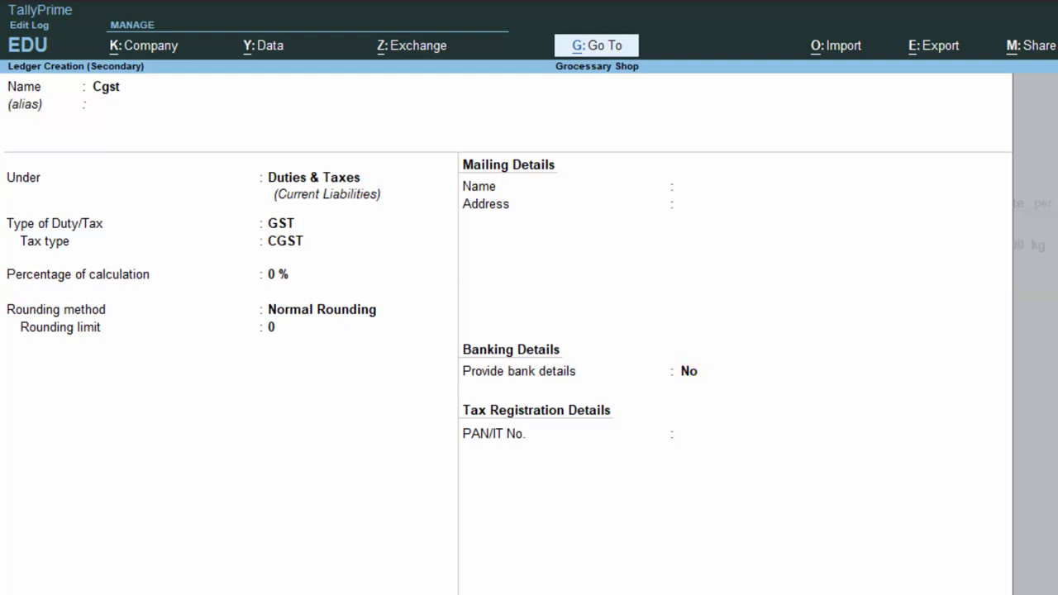
pyautogui.hotkey('ctrl', 'a')
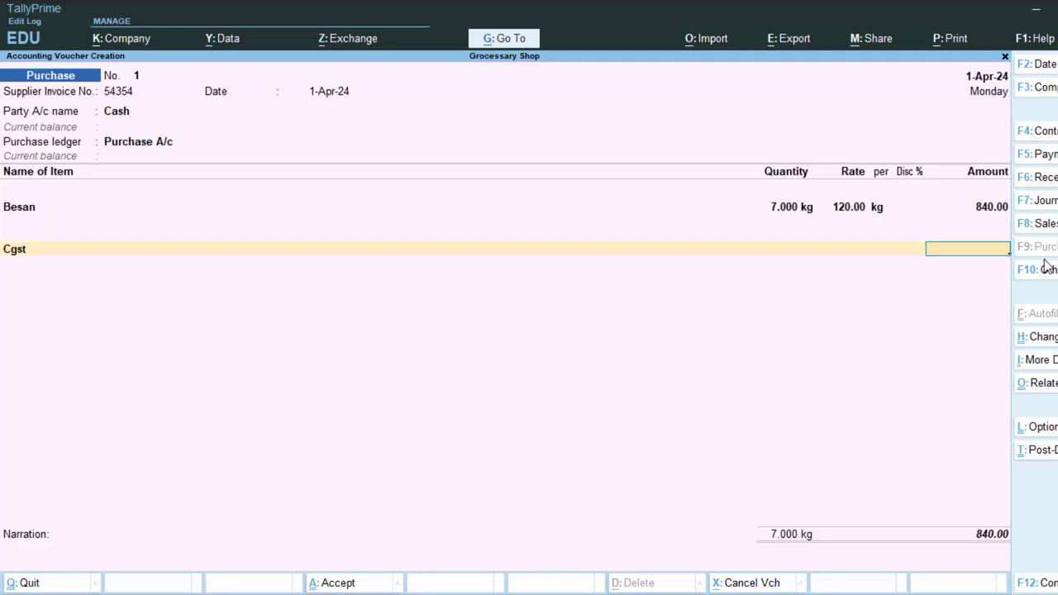
# - Quit the purchase voucher without saving and return to the Gateway of Tally
pyautogui.press('Escape')
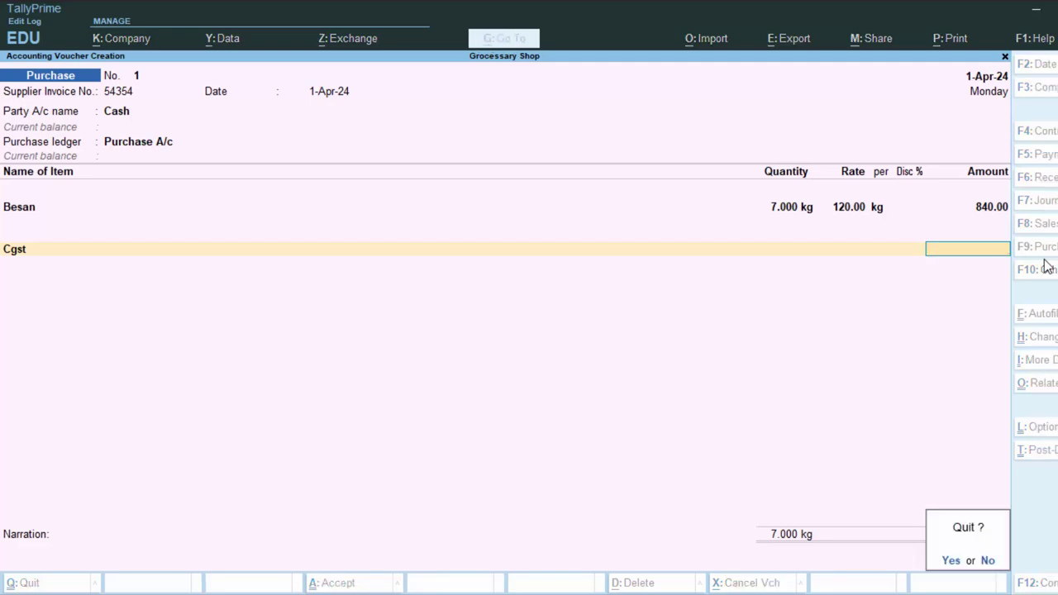
pyautogui.press('y')
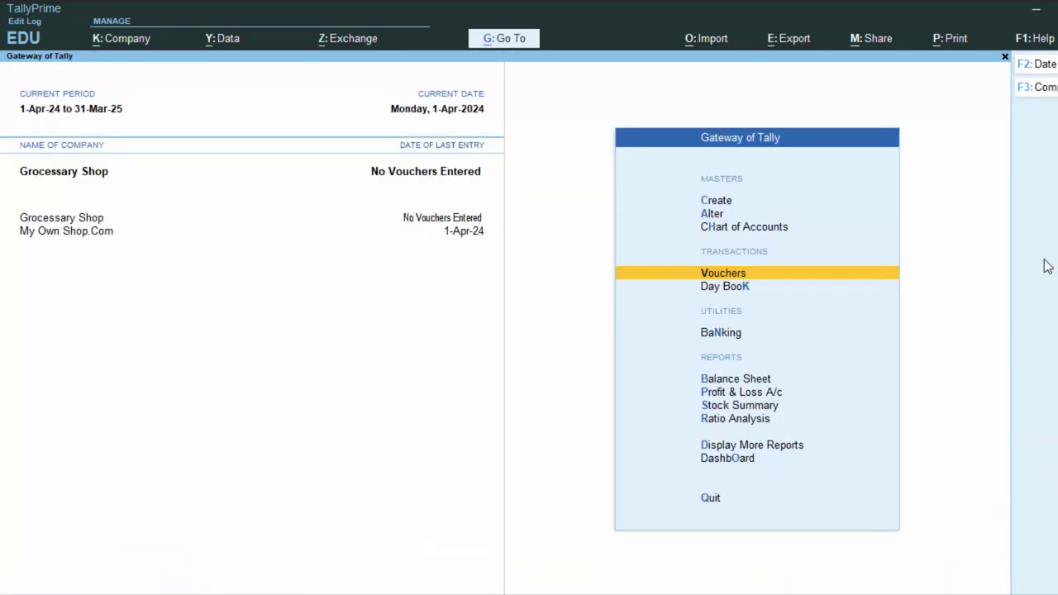
pyautogui.press('Escape')
pyautogui.press('n')
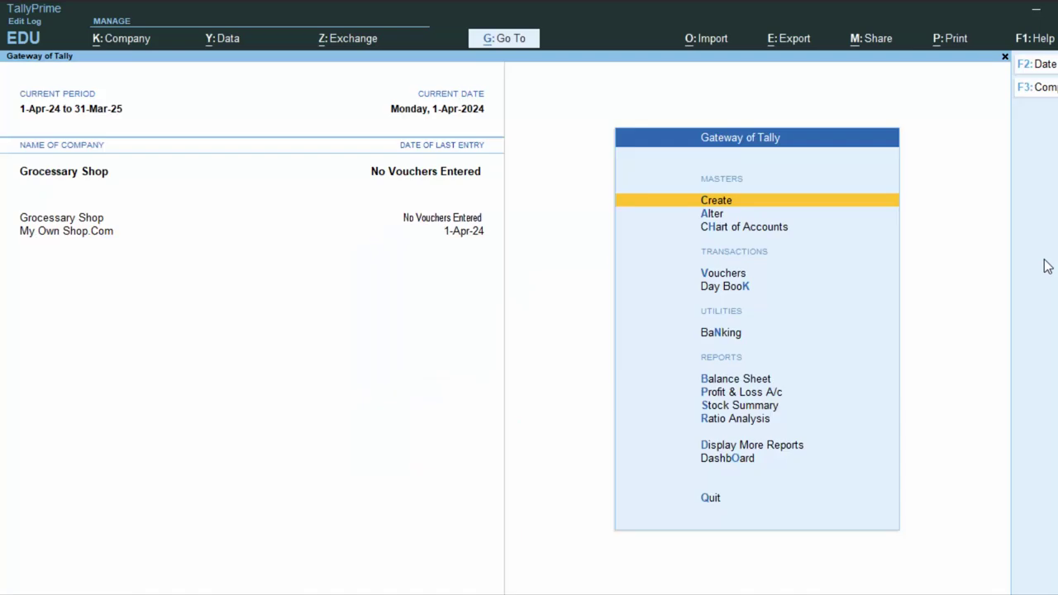
# - Open the company features of Grocessary Shop and set Set/Alter Company GST Rate and Other Details to Yes
pyautogui.press('F11')
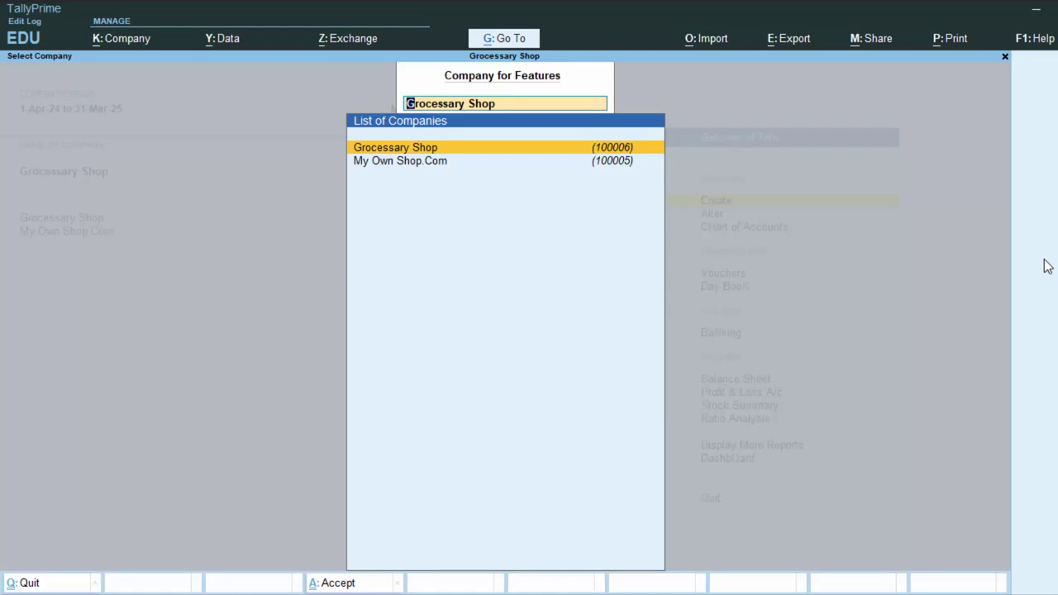
pyautogui.press('Return')
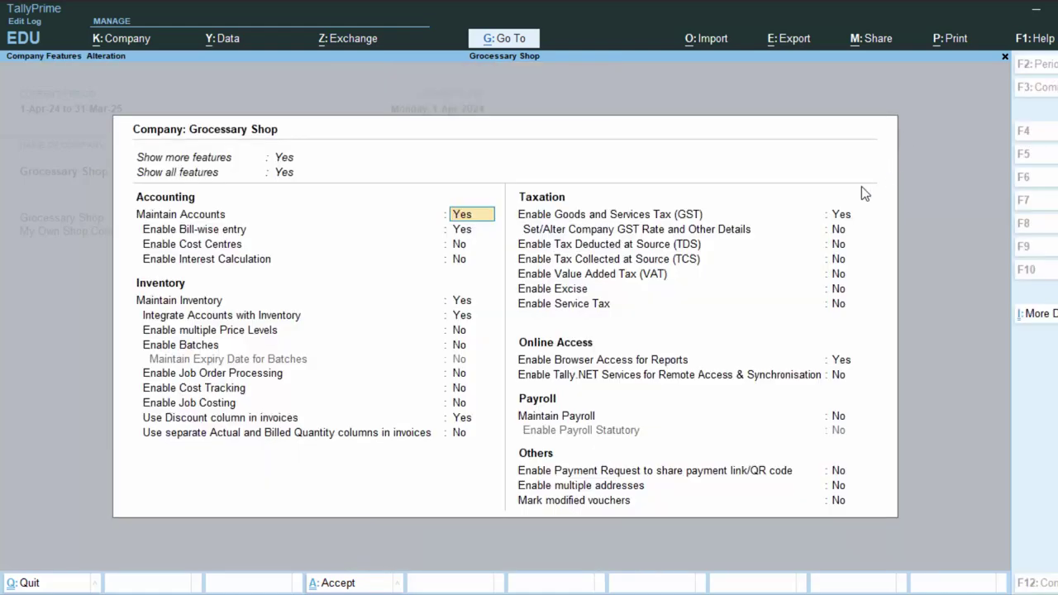
pyautogui.click(843, 233)
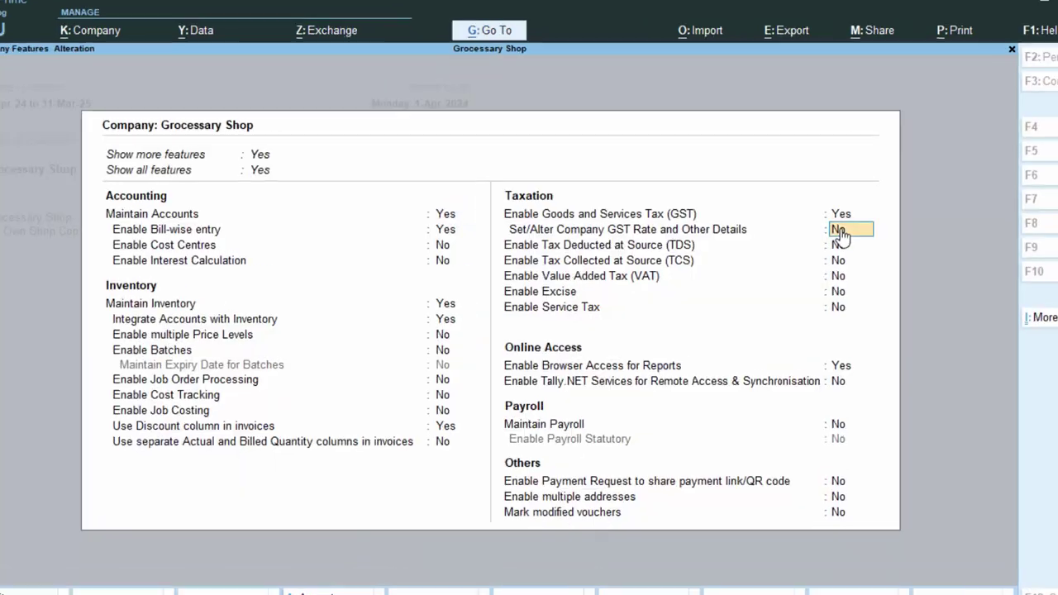
pyautogui.write('y')
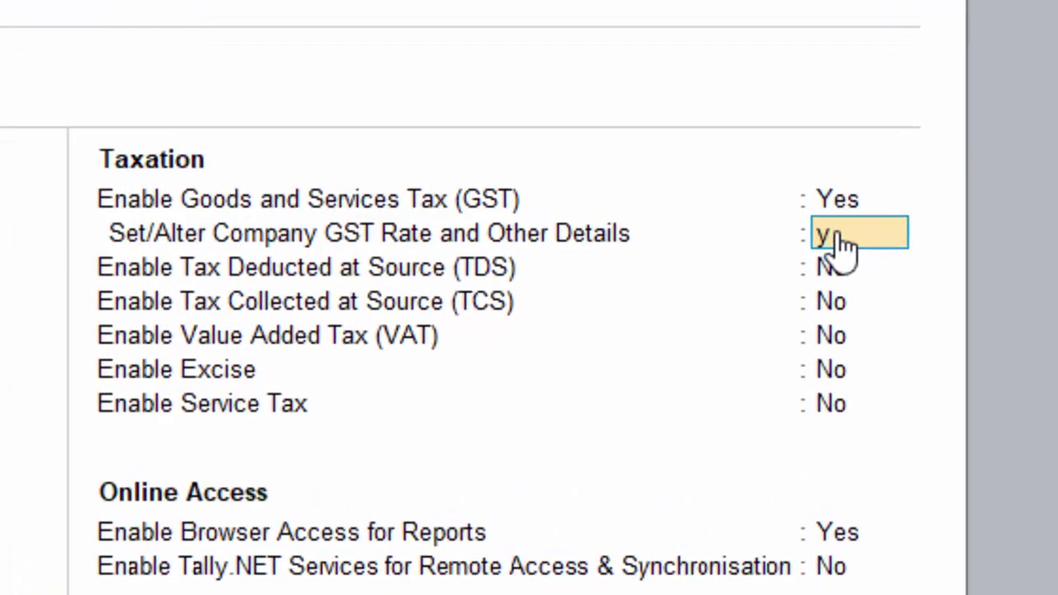
pyautogui.press('Return')
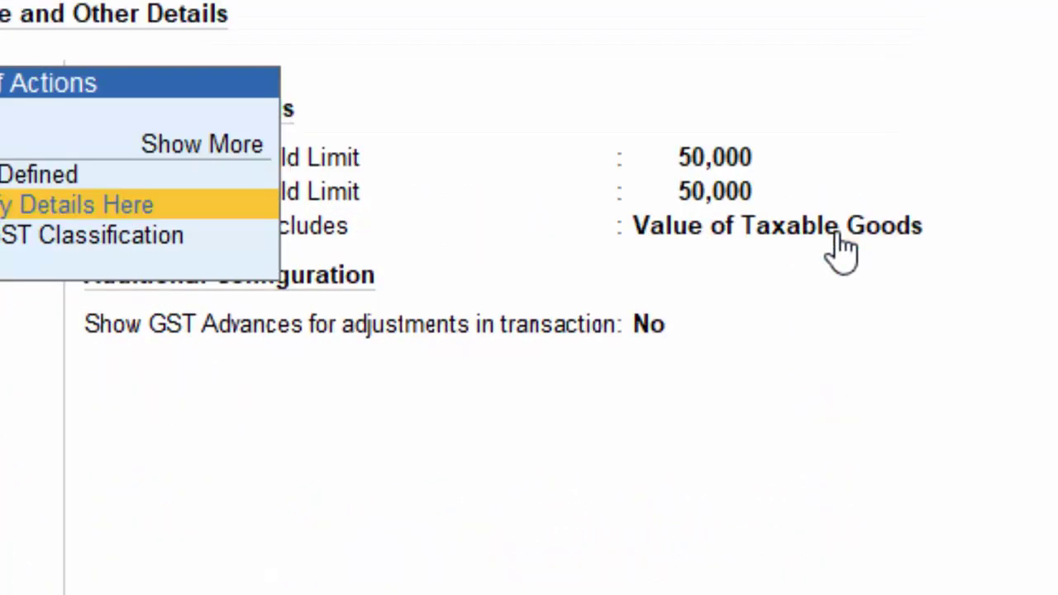
# - Keep the HSN/SAC details and Taxable type, set the company GST rate to 12 % and make it effective from 1-Apr-24
pyautogui.press('Return')
pyautogui.press('Return')
pyautogui.press('Return')
pyautogui.press('Return')
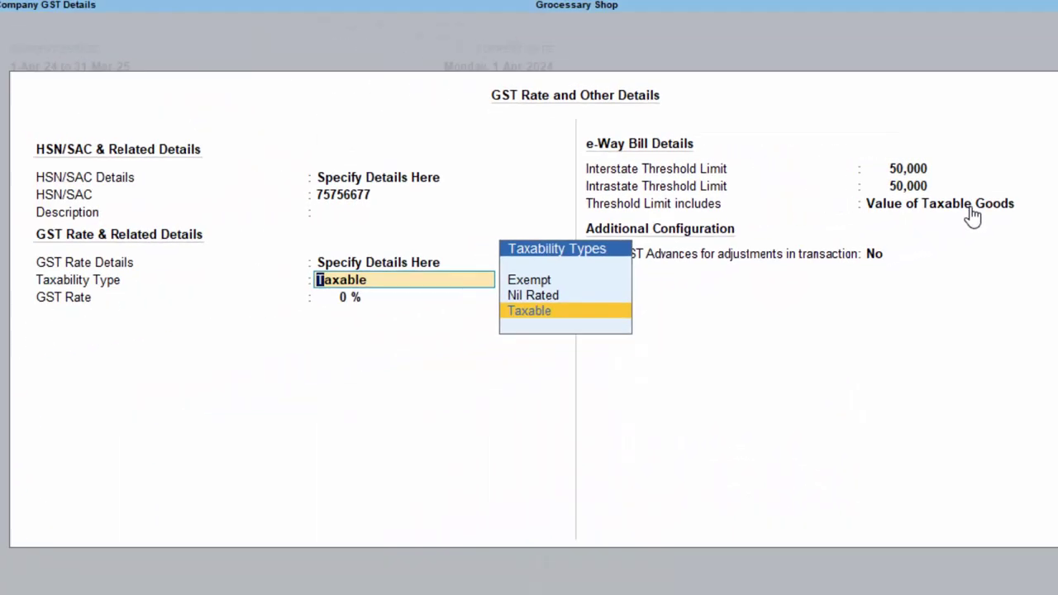
pyautogui.press('Return')
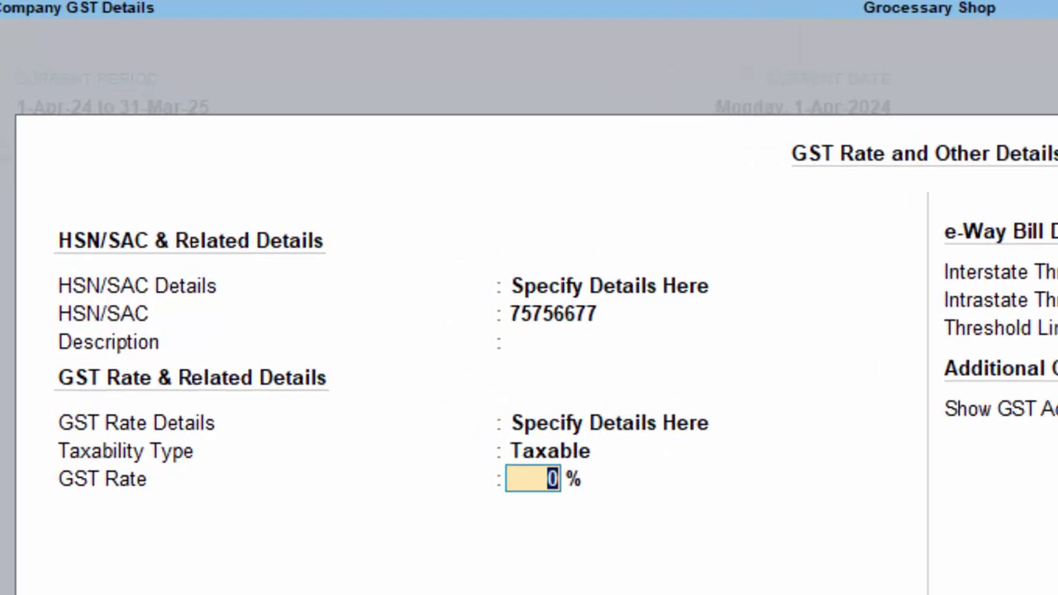
pyautogui.write('12')
pyautogui.press('Return')
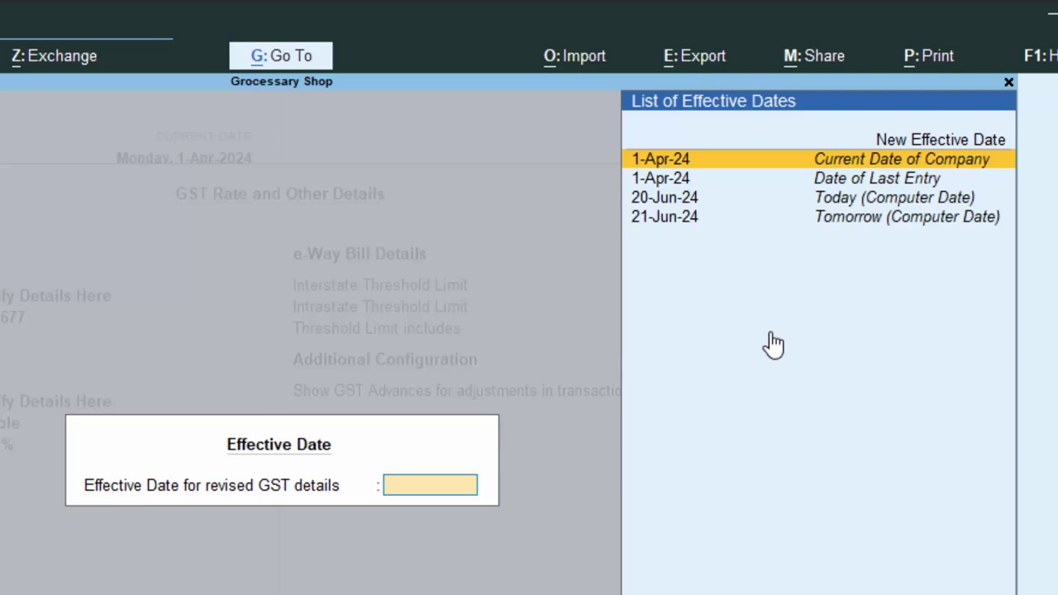
pyautogui.press('Return')
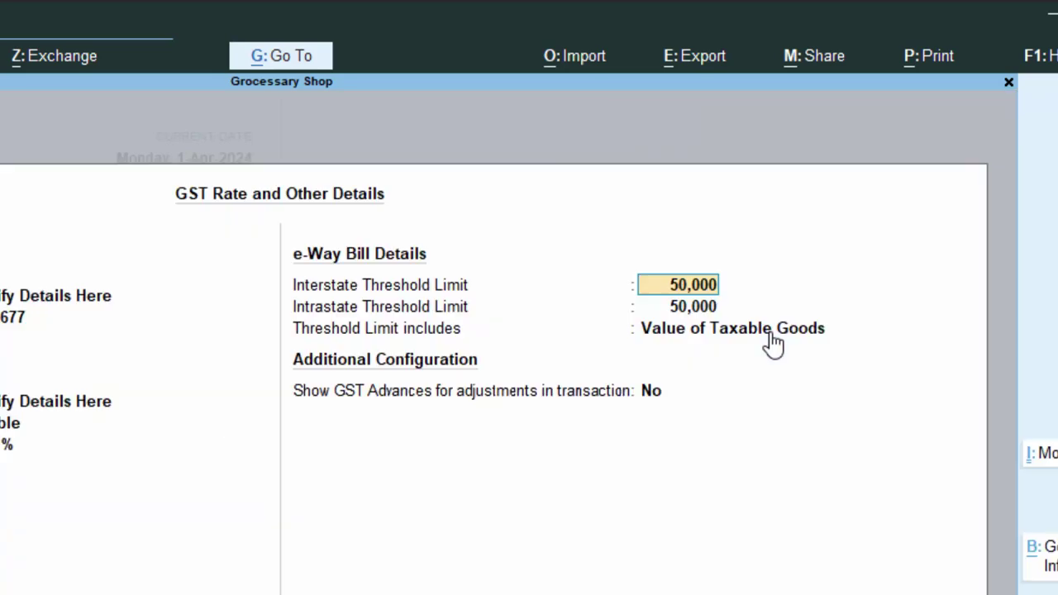
# - Keep both e-Way Bill threshold limits at 50,000 on Value of Taxable Goods, leave GST advances off and save the GST details
pyautogui.press('Return')
pyautogui.press('Return')
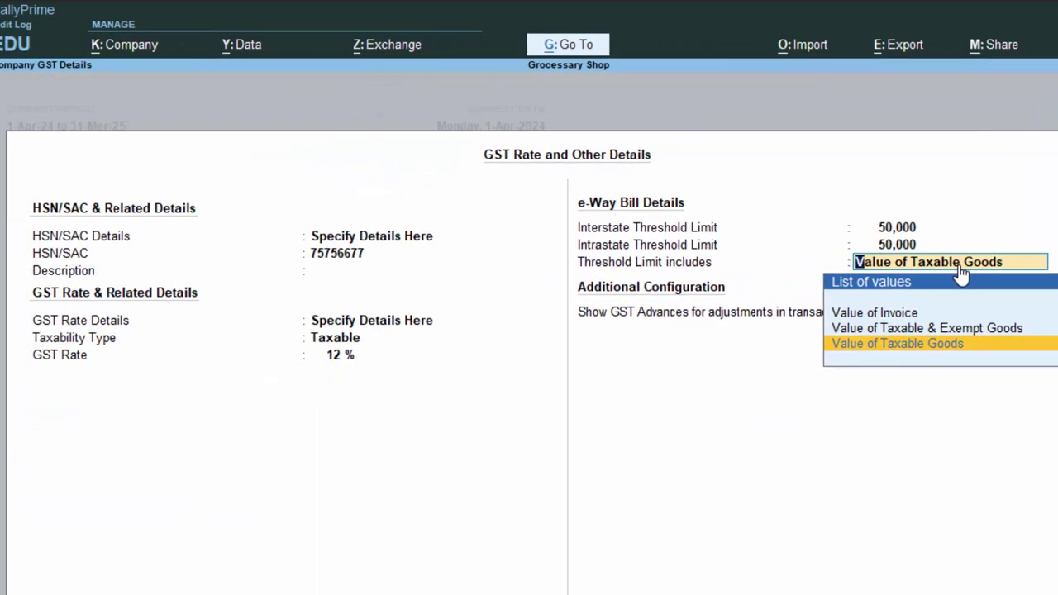
pyautogui.press('Return')
pyautogui.press('Return')
pyautogui.press('Return')
# - Keep the remaining company features as they are, accept the feature changes and return to the Gateway of Tally
pyautogui.press('Return')
pyautogui.press('Return')
pyautogui.press('Return')
pyautogui.press('Return')
pyautogui.press('Return')
pyautogui.press('Return')
pyautogui.press('Return')
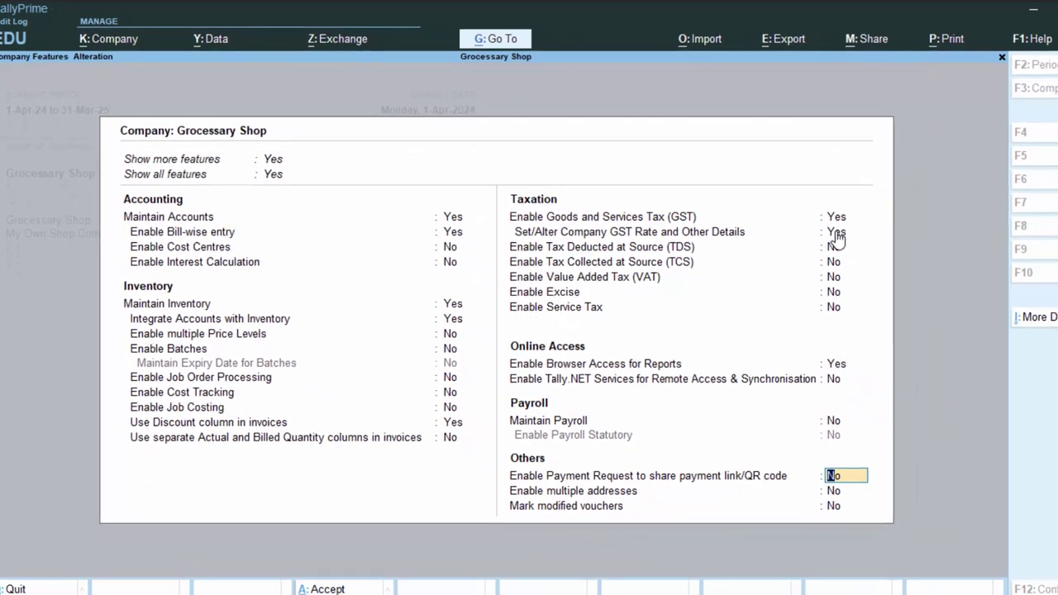
pyautogui.press('Return')
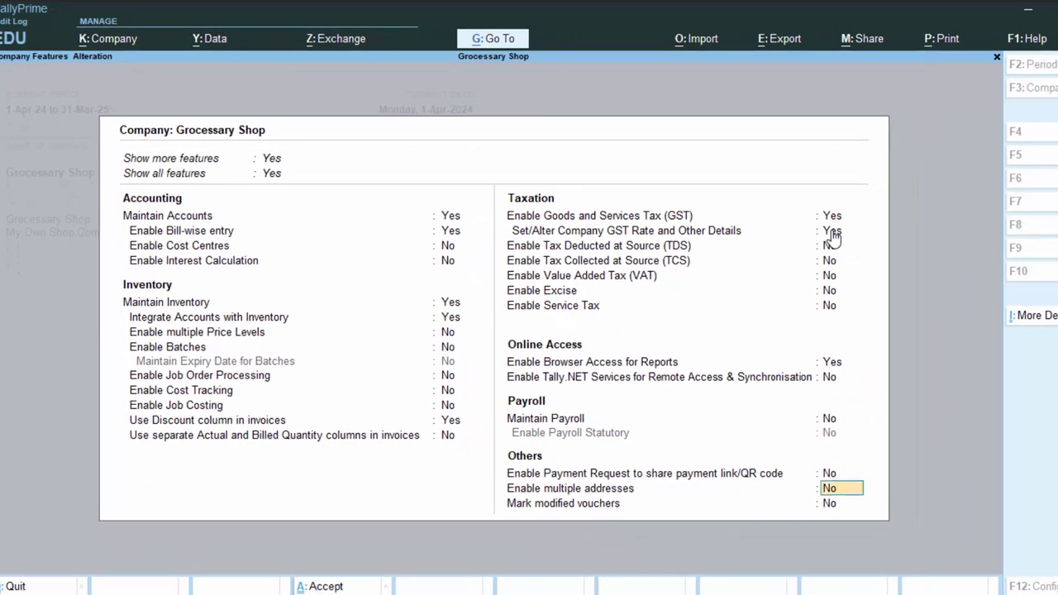
pyautogui.press('Return')
pyautogui.press('Return')
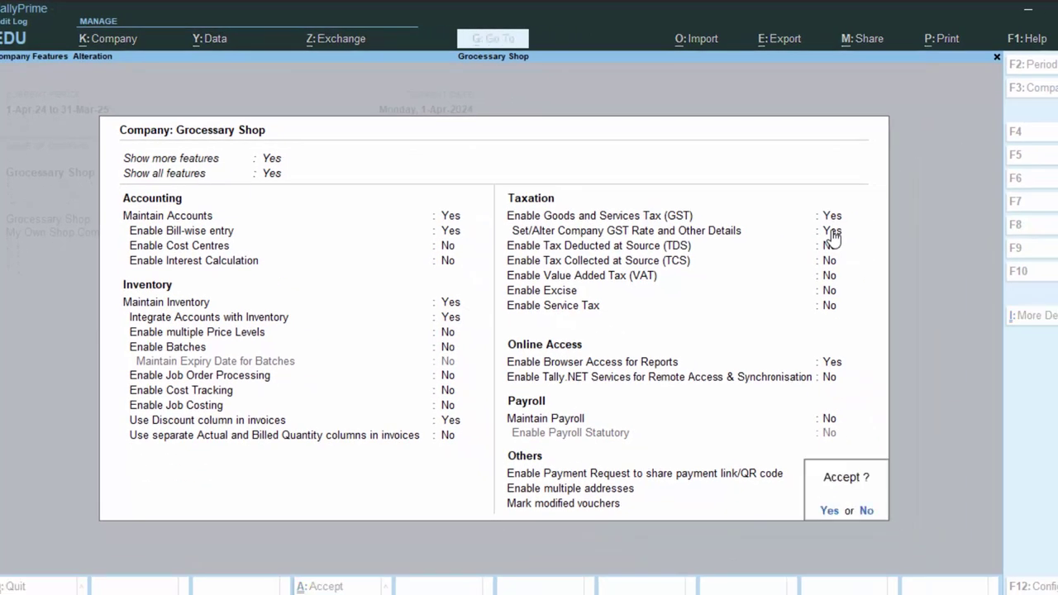
pyautogui.press('Return')
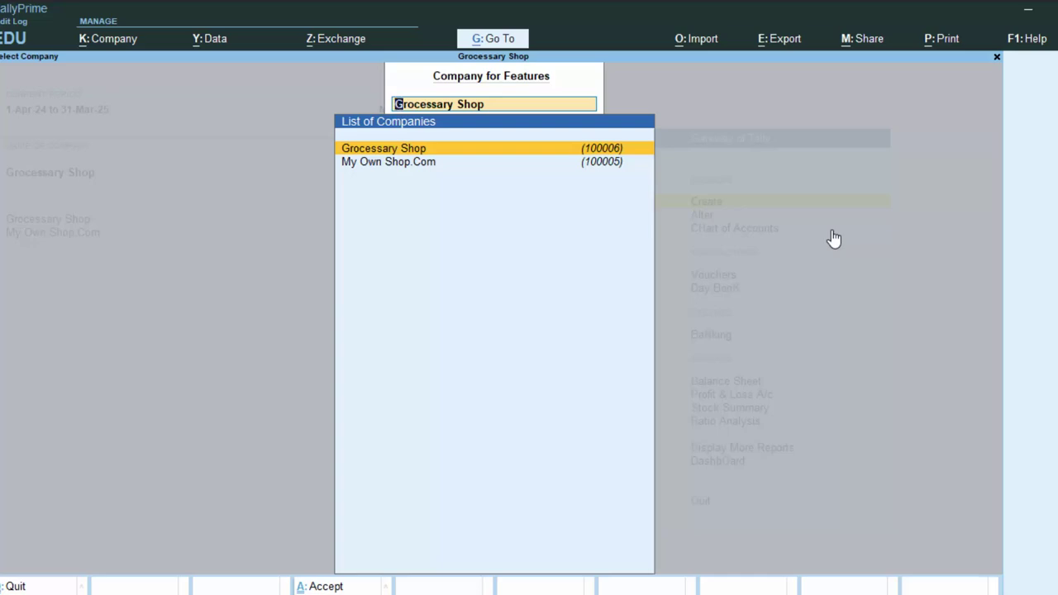
pyautogui.press('Escape')
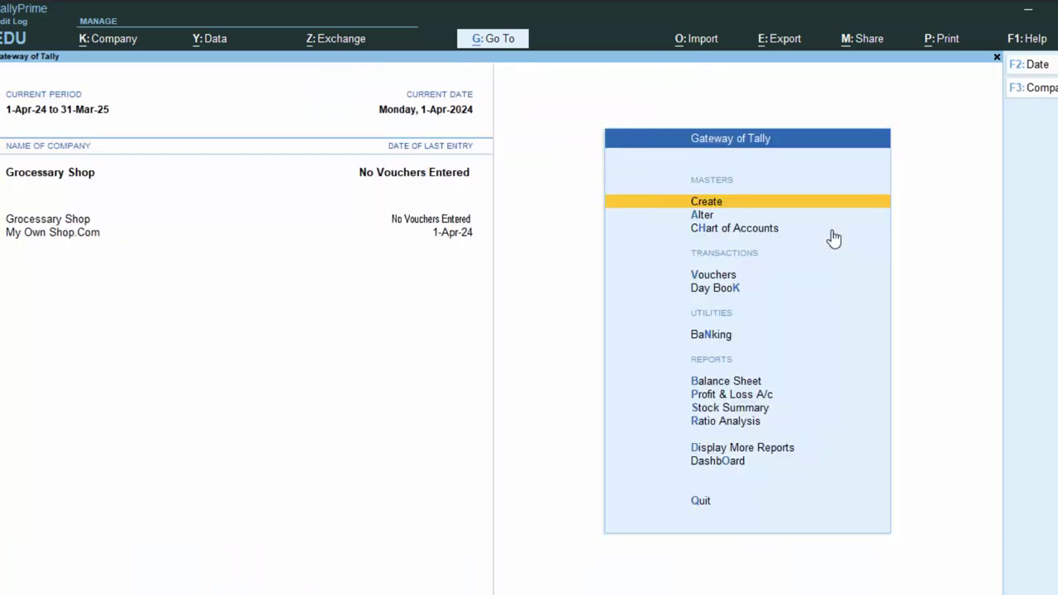
# - Start a new purchase voucher with supplier invoice number 3243 dated 1-Apr-24
pyautogui.press('v')
pyautogui.press('F9')
pyautogui.write('3243')
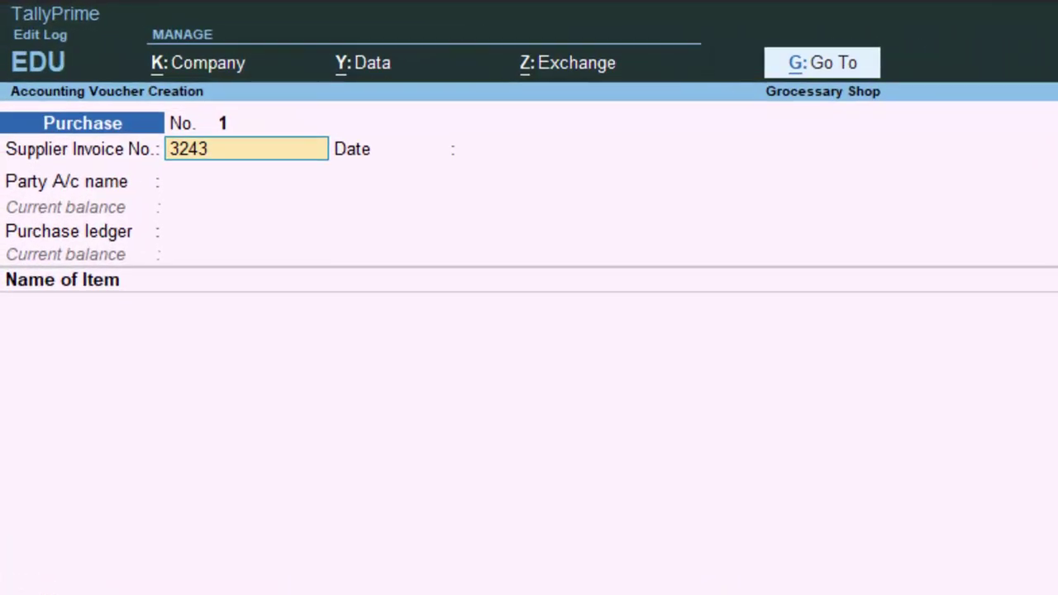
pyautogui.press('Return')
pyautogui.press('Return')
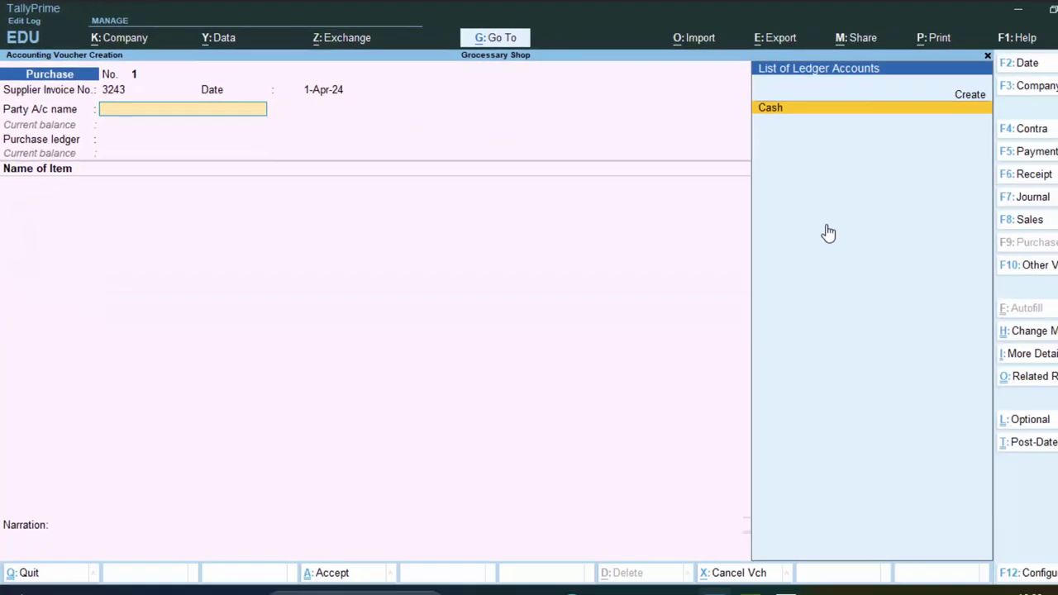
# - Set Cash as the purchase voucher's party account and leave all receipt details blank
pyautogui.press('Return')
pyautogui.press('Return')
pyautogui.press('Return')
pyautogui.press('Return')
pyautogui.press('Return')
pyautogui.press('Return')
pyautogui.press('Return')
pyautogui.press('Return')
pyautogui.press('Return')
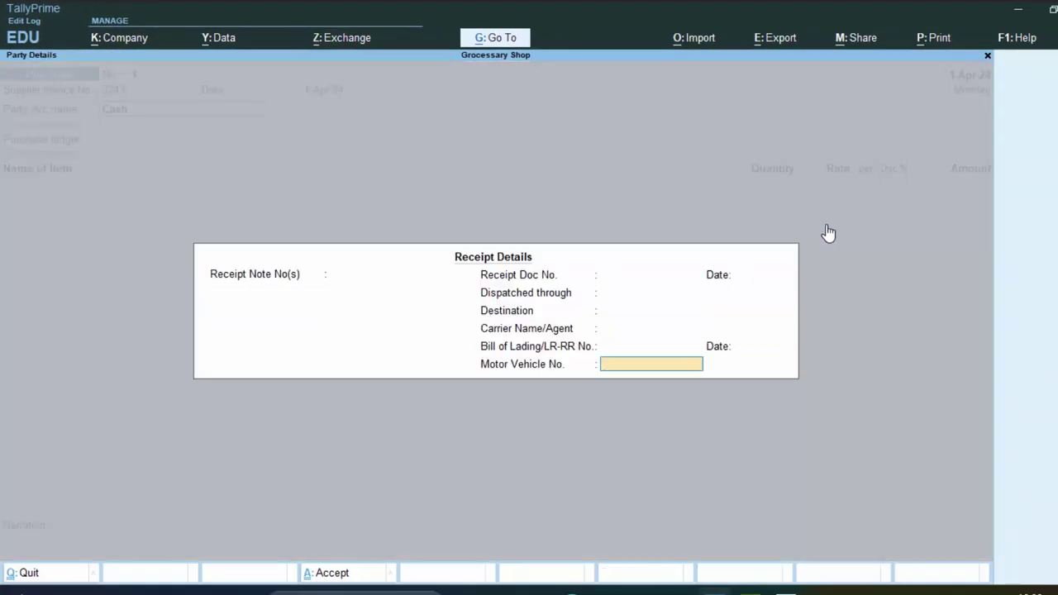
pyautogui.press('Return')
# - Set the supplier's GST registration type to Regular, enter the GSTIN/UIN and use Purchase A/c as the purchase ledger
pyautogui.press('Return')
pyautogui.press('Return')
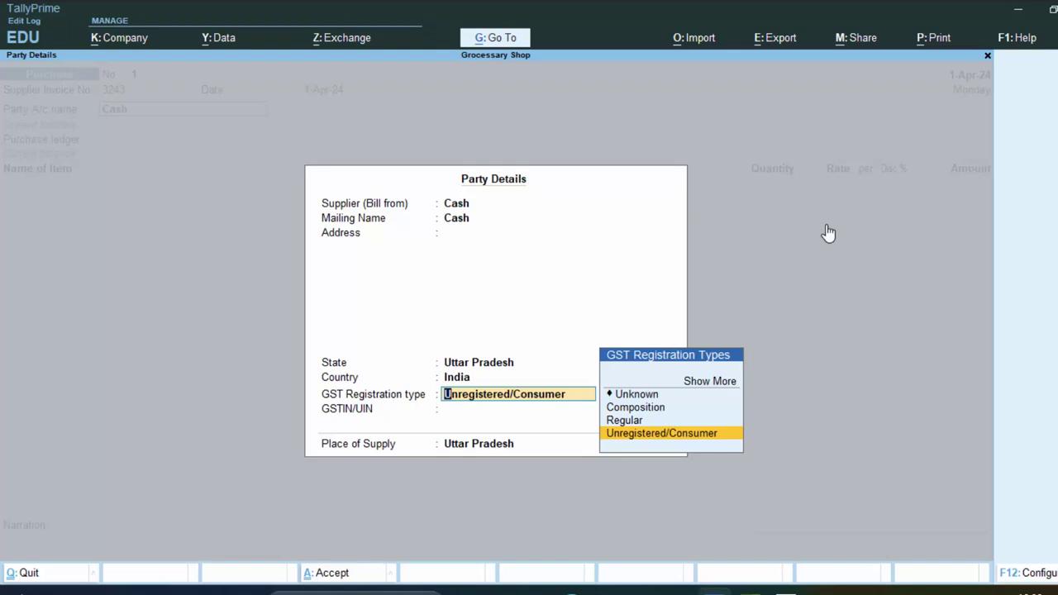
pyautogui.press('Up')
pyautogui.press('Return')
pyautogui.write('AAAA')
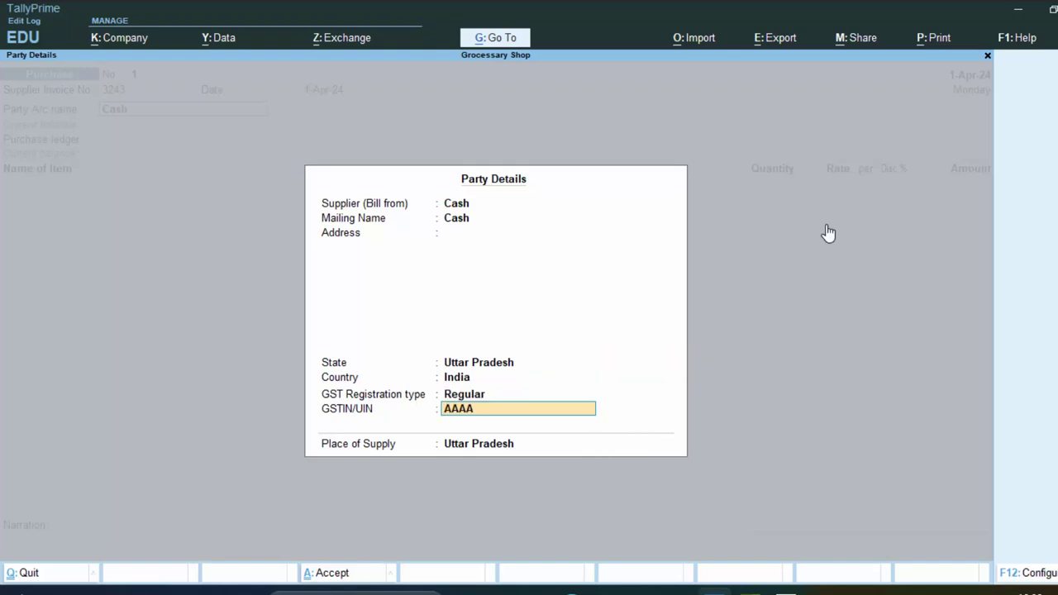
pyautogui.write('AHFH65')
pyautogui.press('Return')
pyautogui.press('Return')
pyautogui.press('Return')
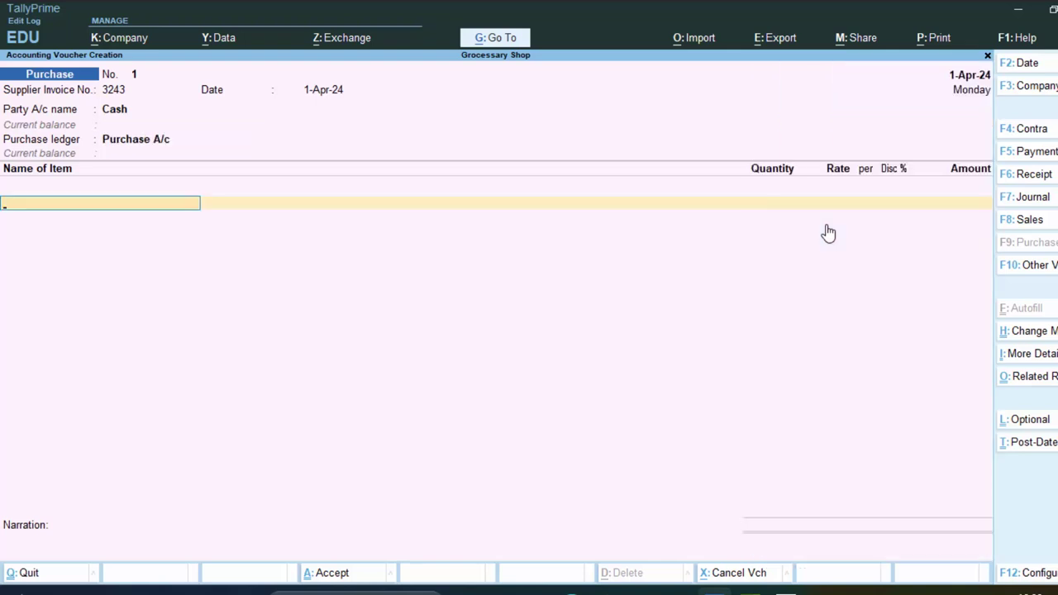
# - Add the item Besan to the purchase voucher with a quantity of 7 kg at a rate of 120 per kg
pyautogui.write('s')
pyautogui.press('Return')
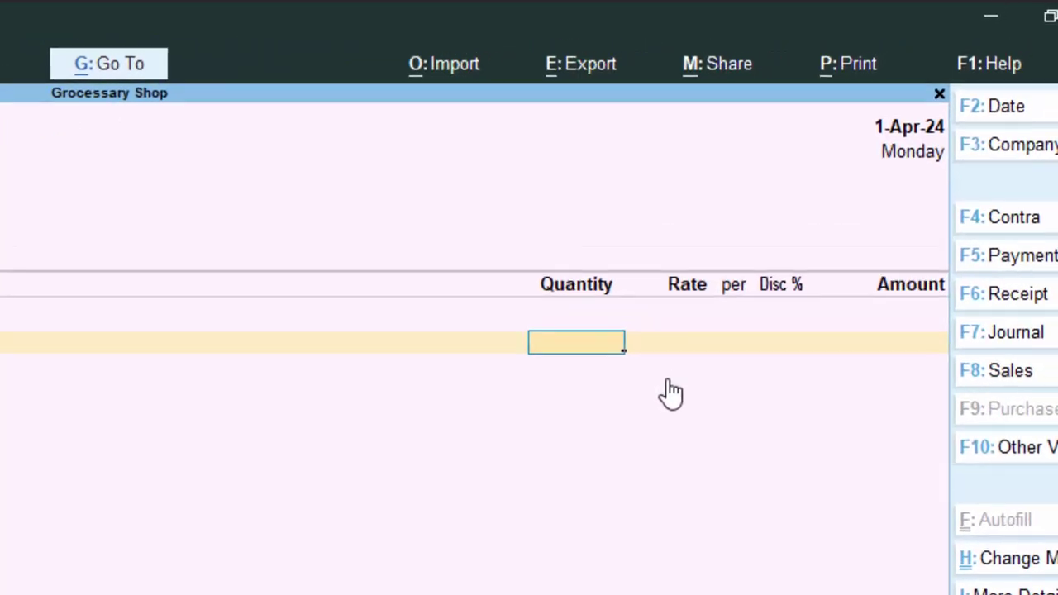
pyautogui.write('7')
pyautogui.press('Return')
pyautogui.write('120')
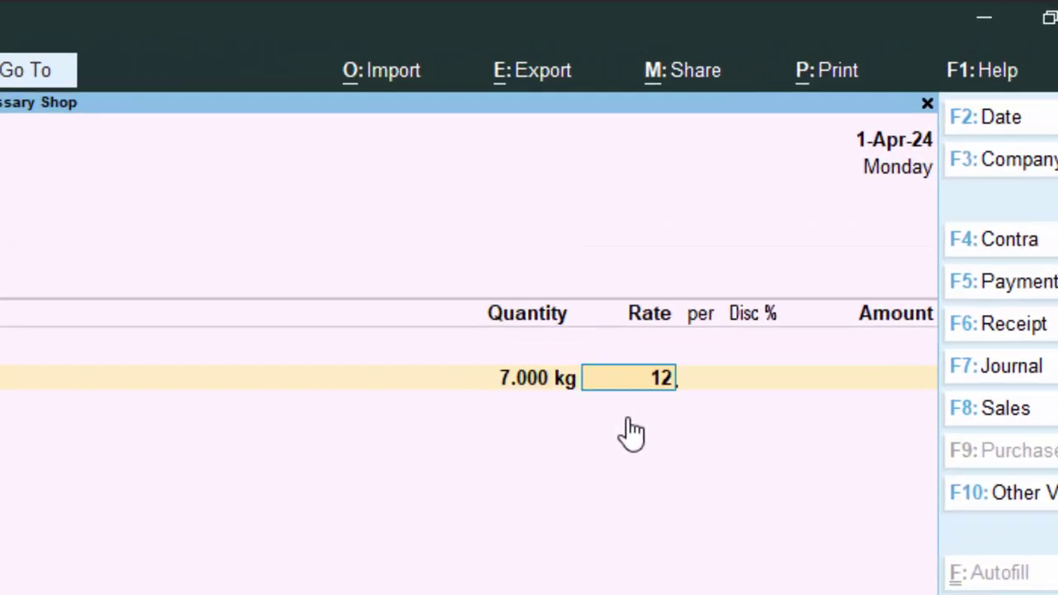
pyautogui.press('Return')
pyautogui.press('Return')
pyautogui.press('Return')
# - Finish the item list and add the Cgst ledger with its calculated amount
pyautogui.press('Return')
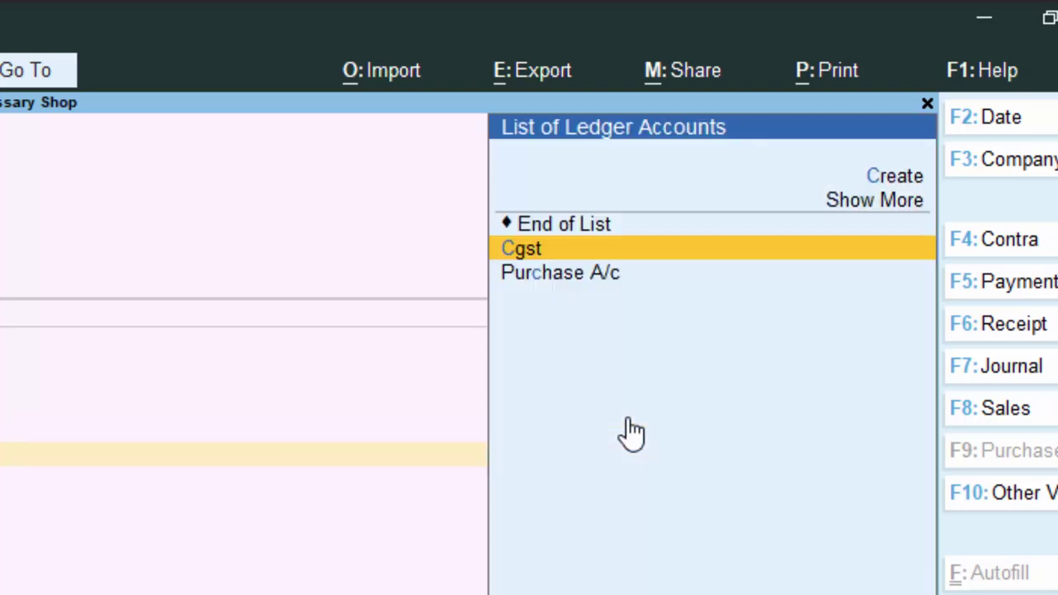
pyautogui.press('Return')
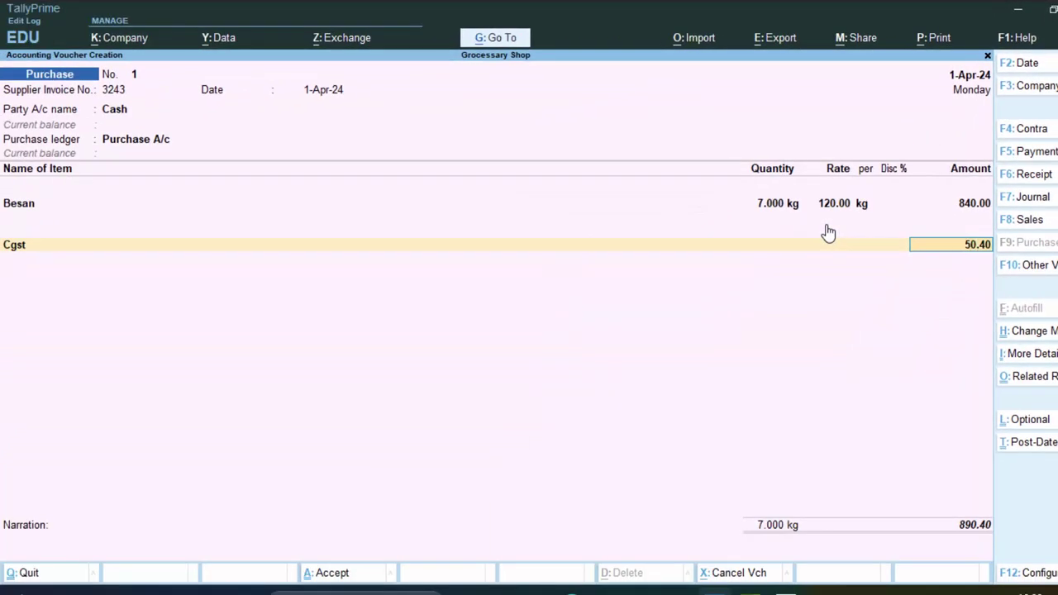
pyautogui.press('Return')
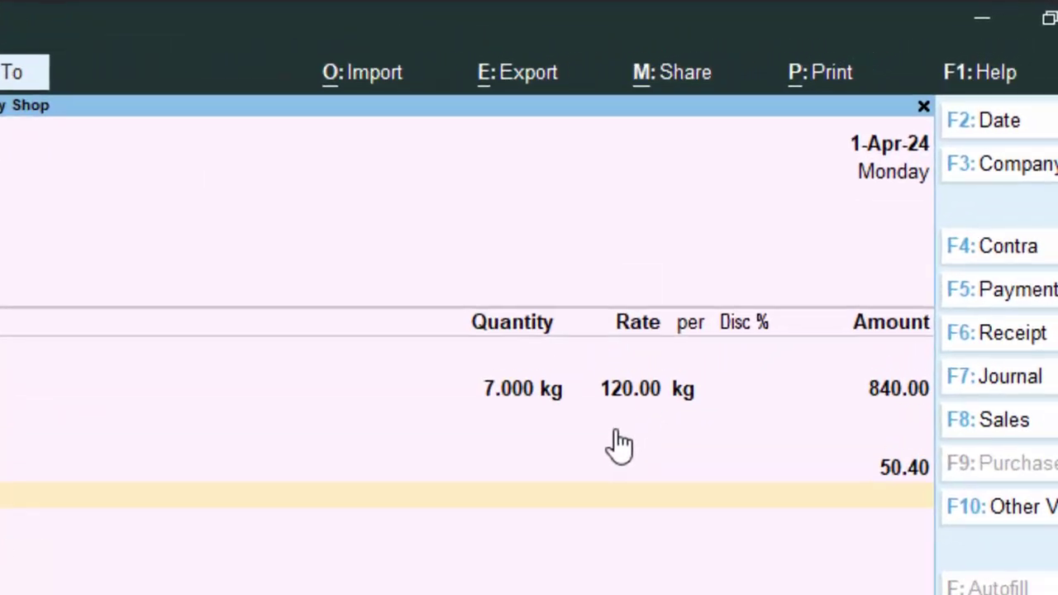
# - Create a ledger named Sgst under Duties & Taxes with duty type GST and tax type SGST/UTGST
pyautogui.hotkey('alt', 'c')
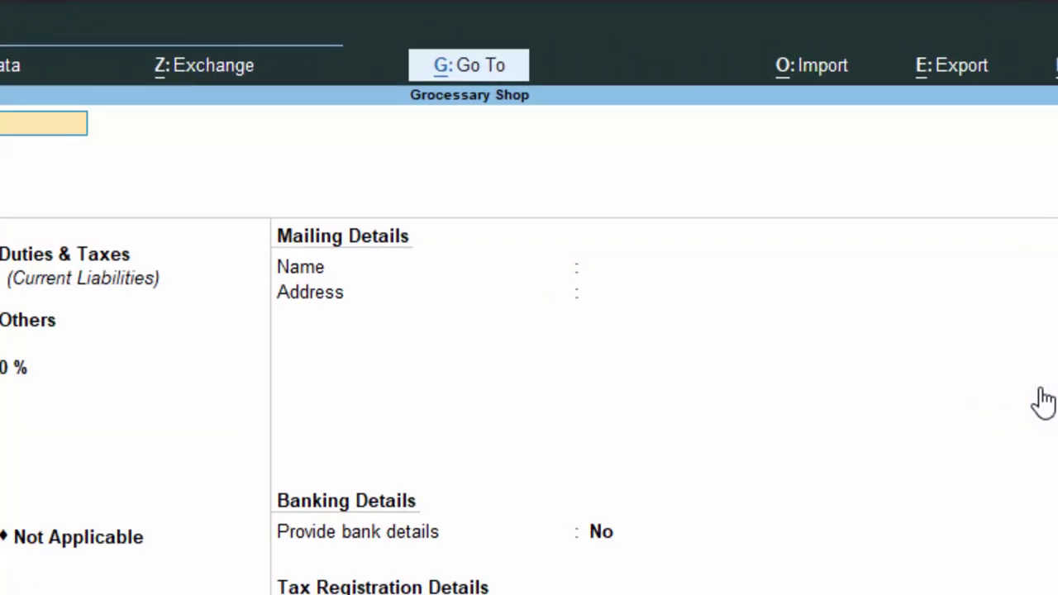
pyautogui.write('Sgst')
pyautogui.press('Return')
pyautogui.press('Return')
pyautogui.press('Return')
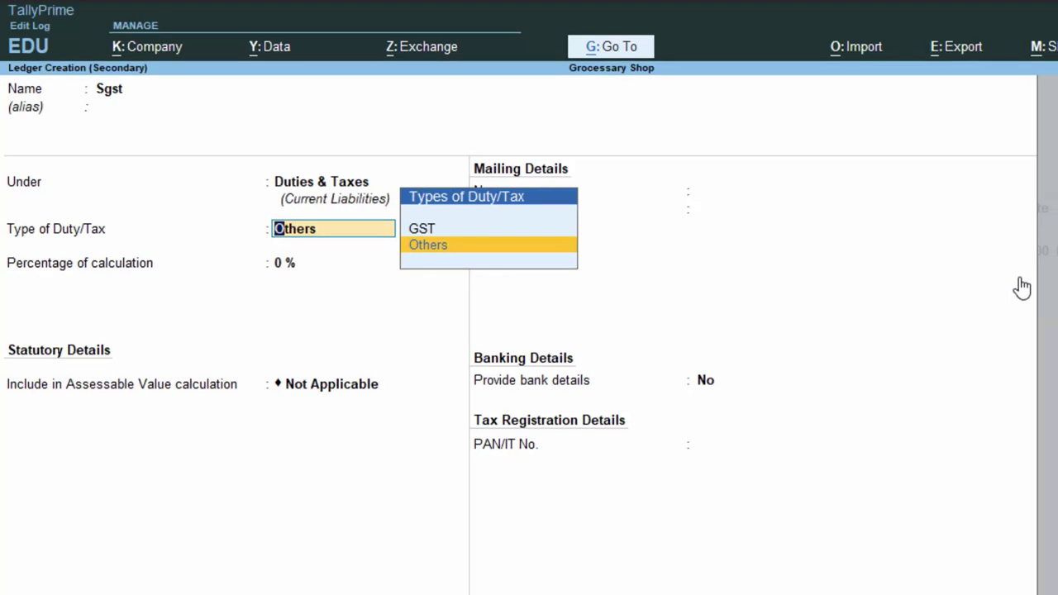
pyautogui.press('Up')
pyautogui.press('Return')
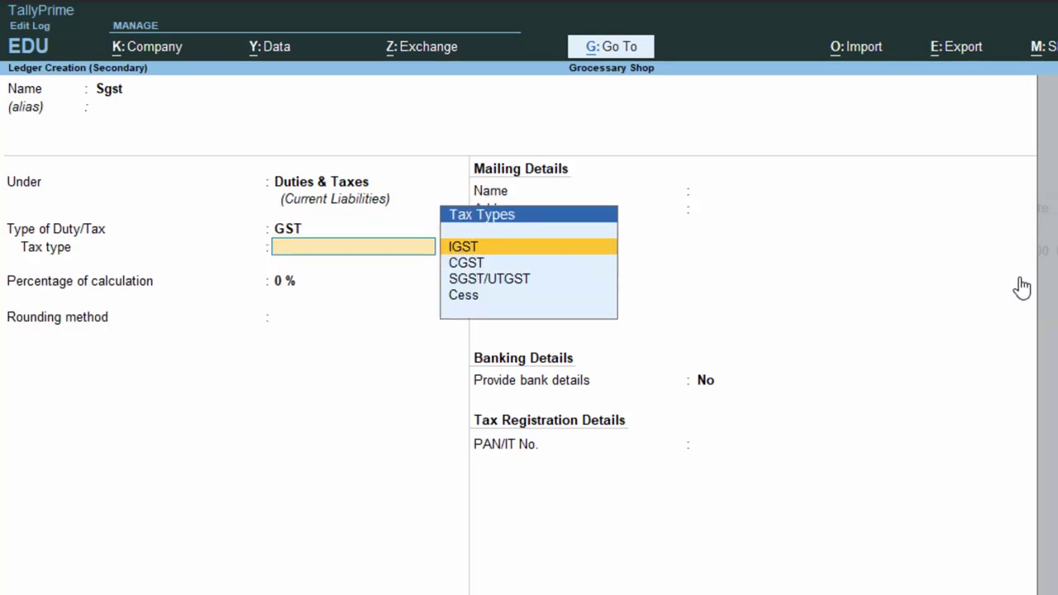
pyautogui.press('Down')
pyautogui.press('Down')
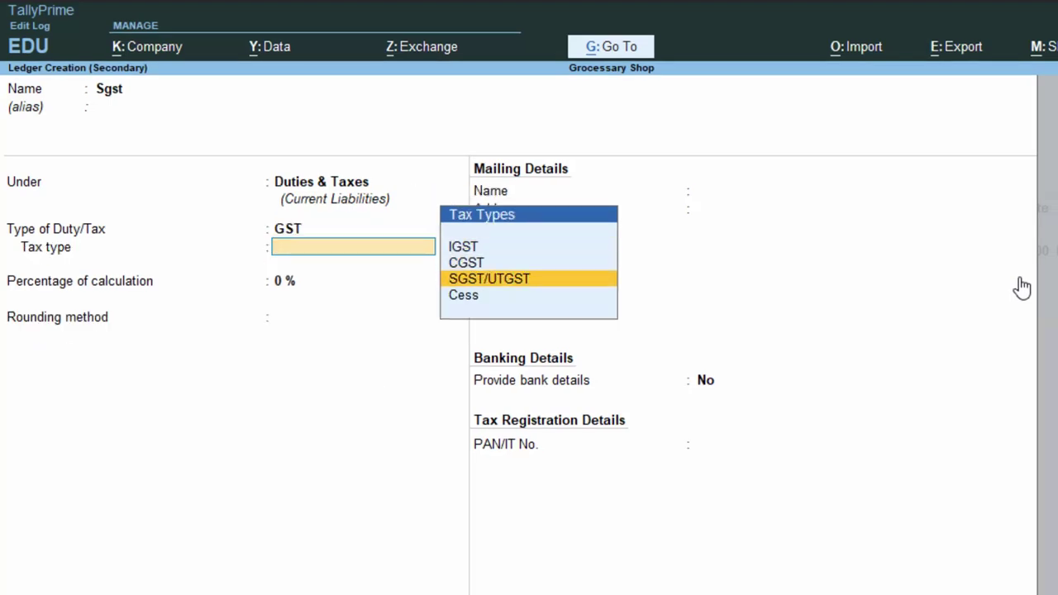
pyautogui.press('Return')
# - Keep the Sgst ledger at 0 %, set Normal Rounding with limit 0, save it and accept its voucher amount
pyautogui.press('Return')
pyautogui.press('Down')
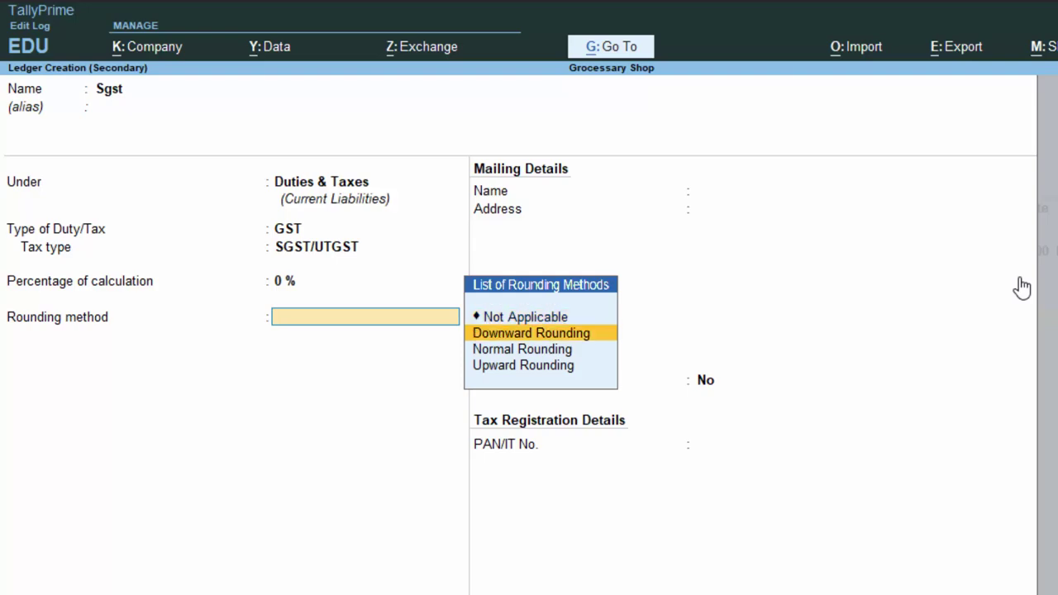
pyautogui.press('Down')
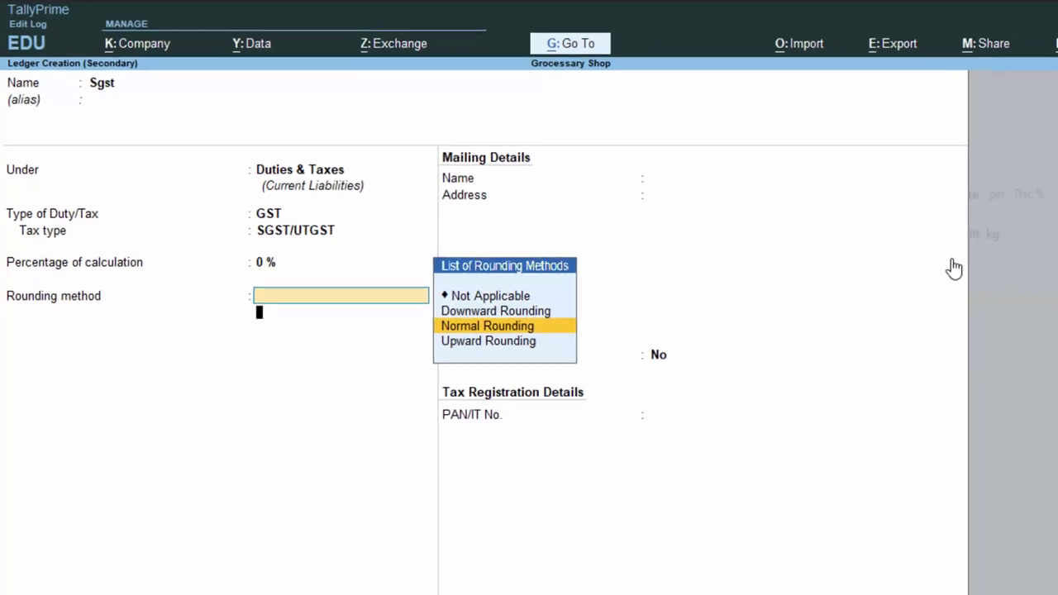
pyautogui.press('Return')
pyautogui.press('Return')
pyautogui.press('Return')
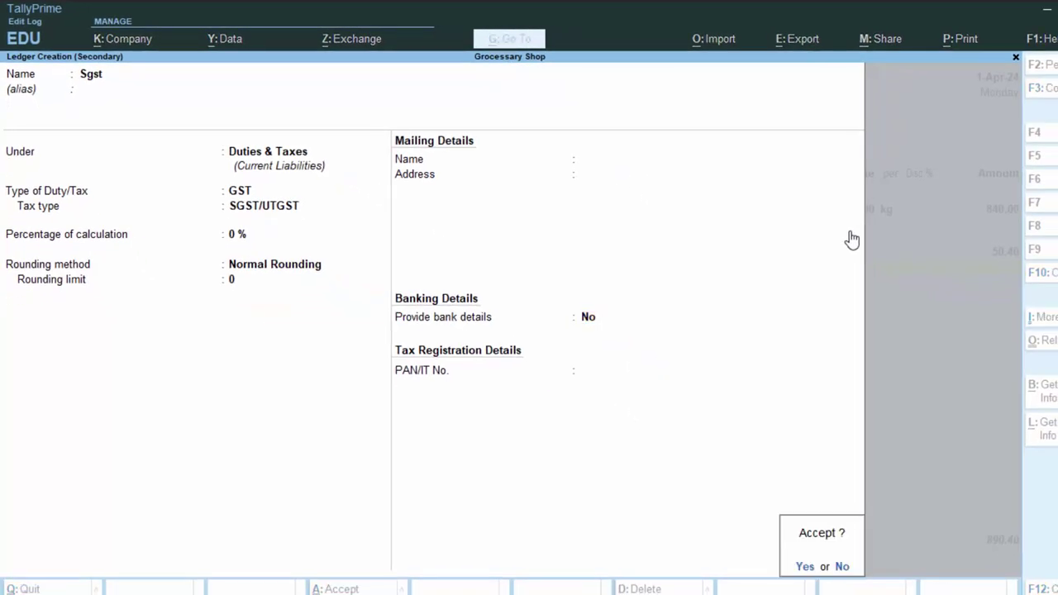
pyautogui.press('Return')
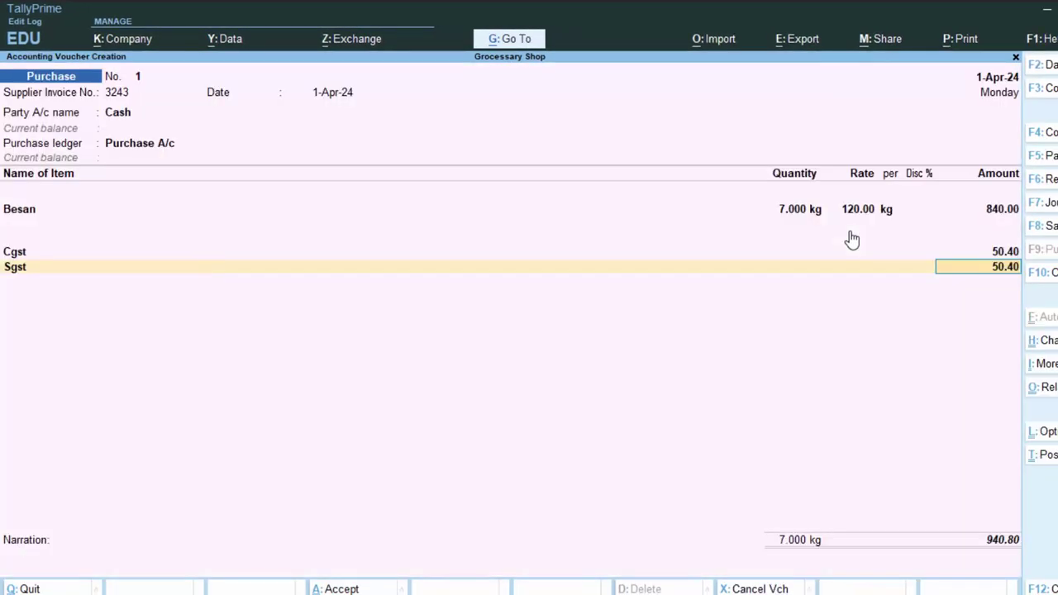
pyautogui.press('Return')
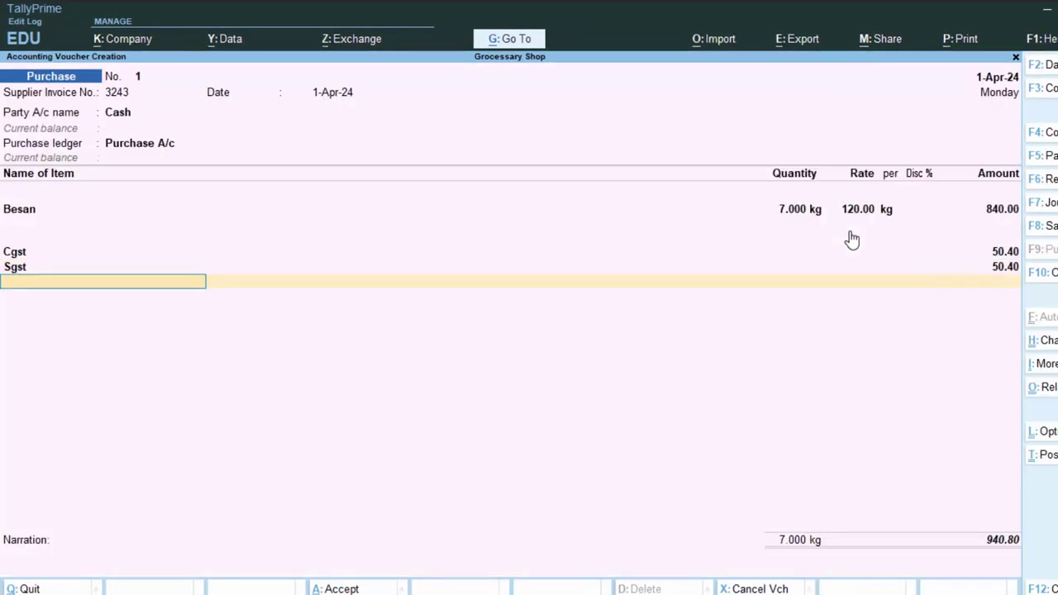
# - Add the narration "The Goods have been Purchased" and save the purchase voucher
pyautogui.press('Return')
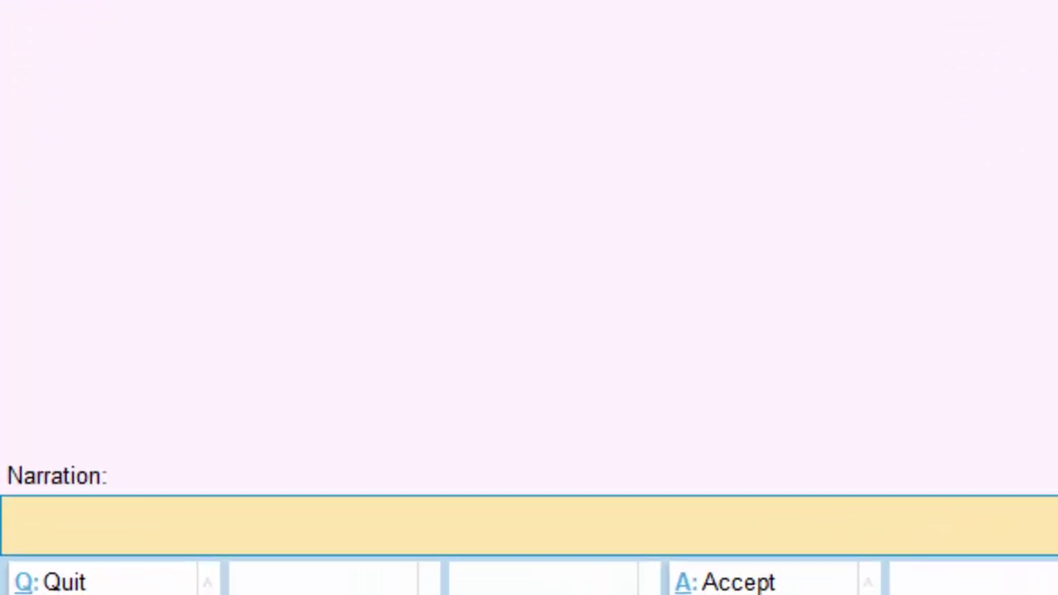
pyautogui.write('The Good')
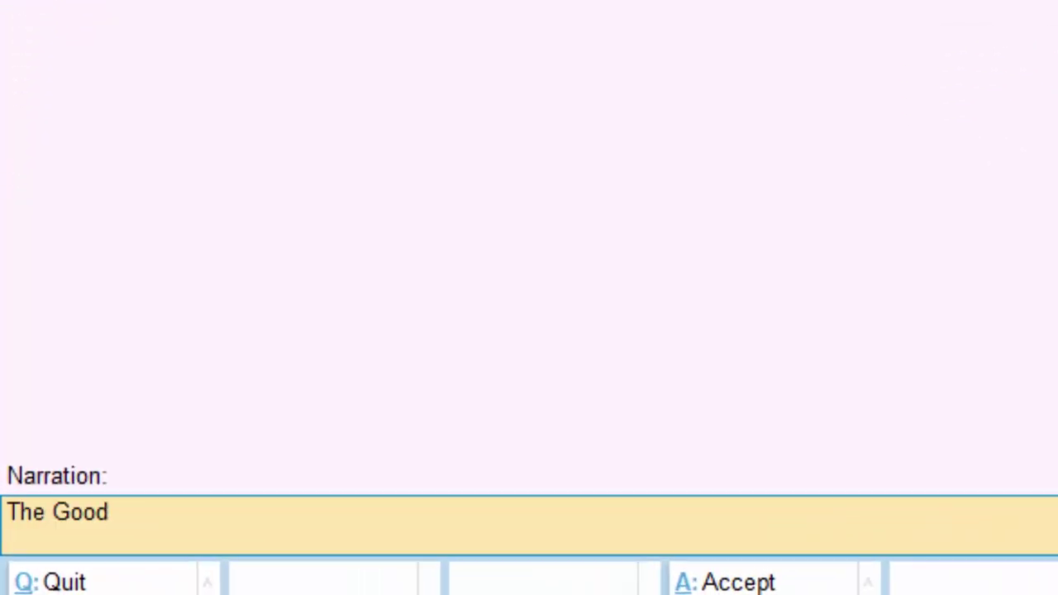
pyautogui.write('s have b')
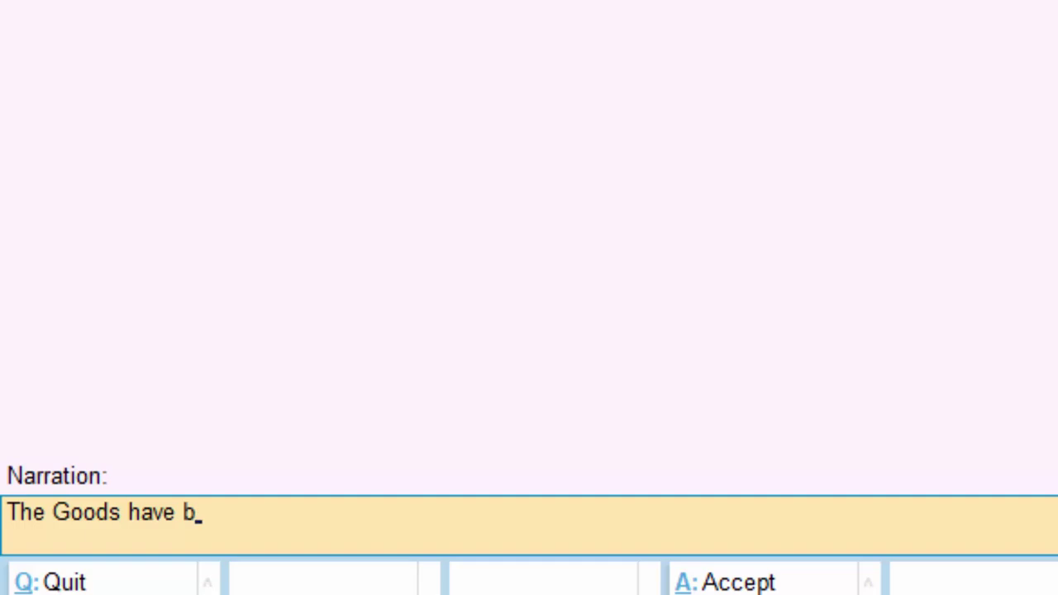
pyautogui.write('een Pur')
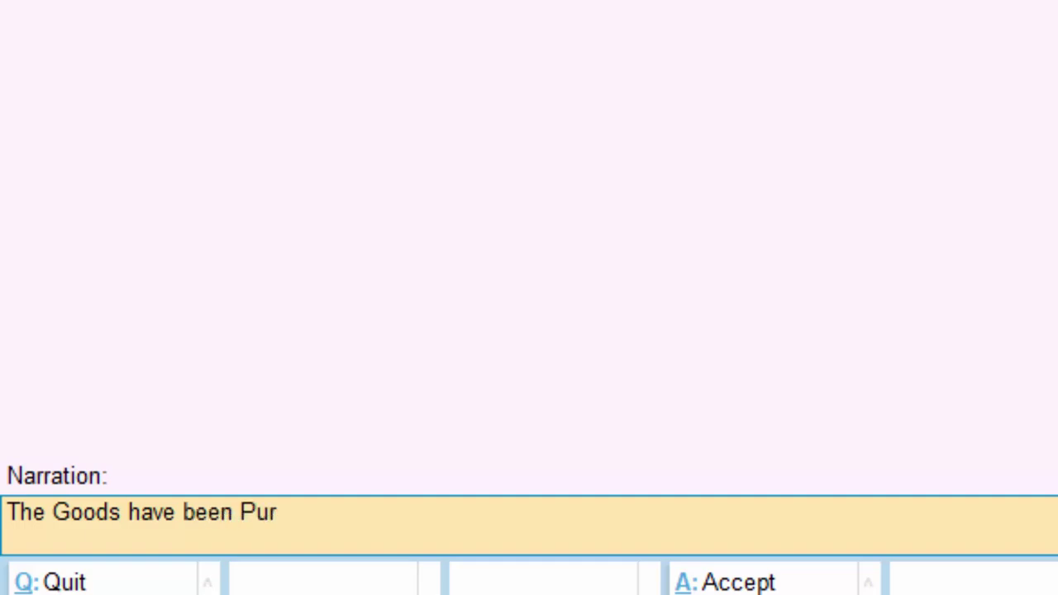
pyautogui.write('chased')
pyautogui.press('Return')
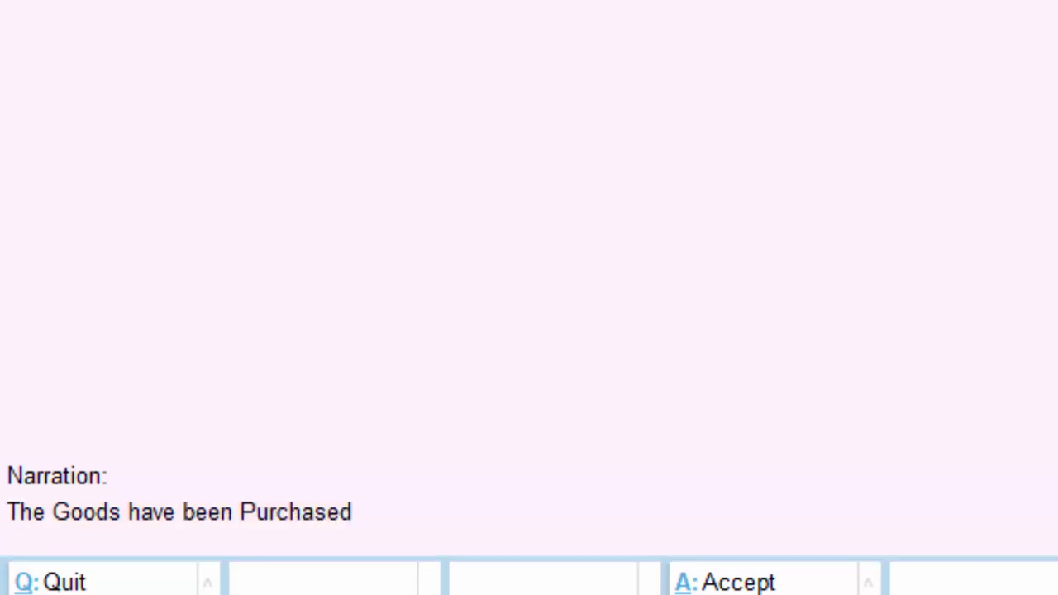
pyautogui.press('Return')
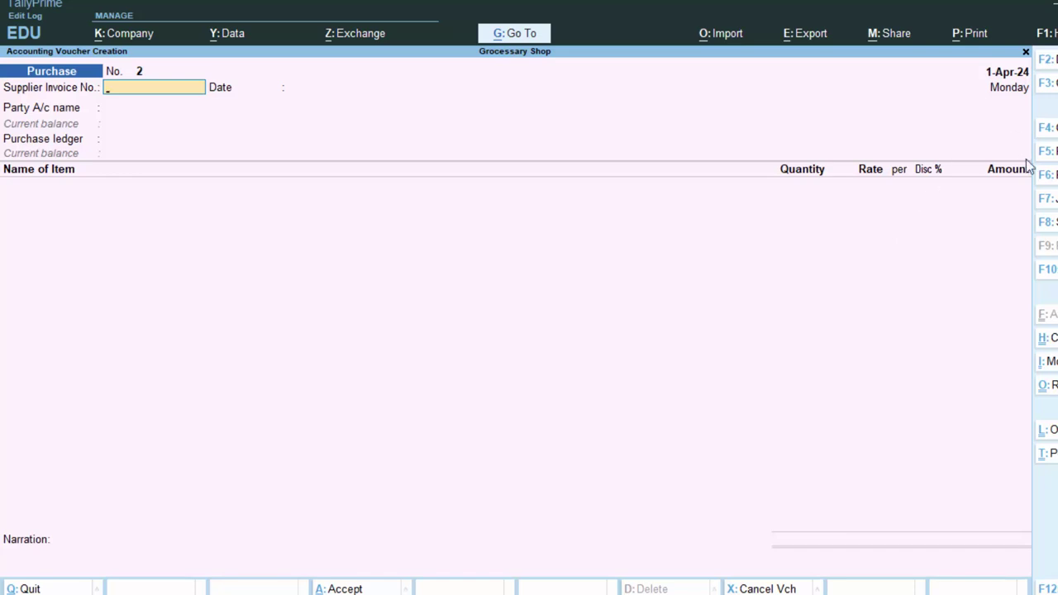
# - Start a new sales voucher with Cash as the party account and leave all dispatch details blank
pyautogui.press('F8')
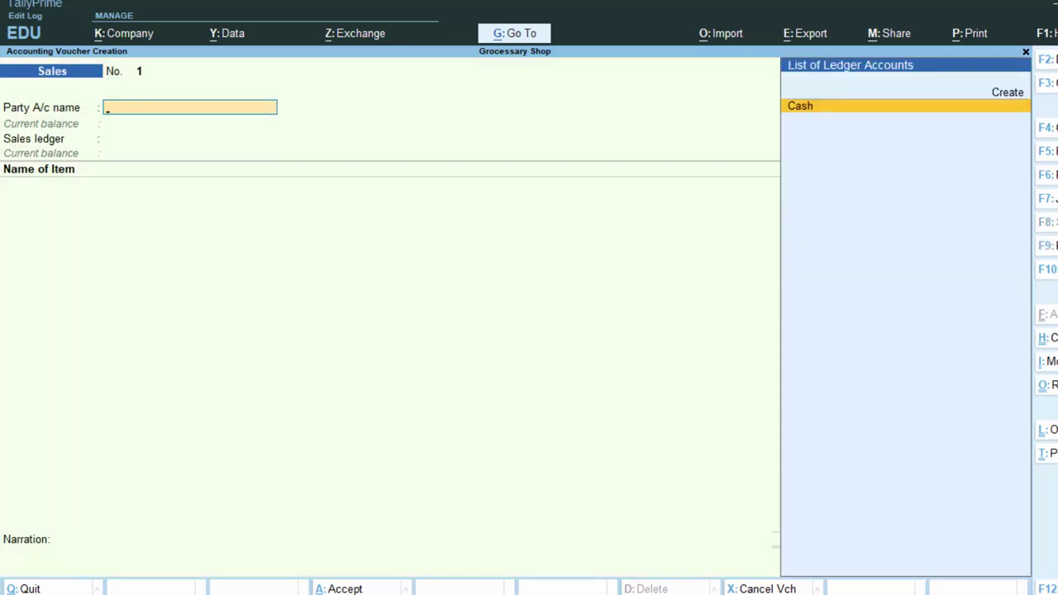
pyautogui.press('Return')
pyautogui.press('Return')
pyautogui.press('Return')
pyautogui.press('Return')
pyautogui.press('Return')
pyautogui.press('Return')
pyautogui.press('Return')
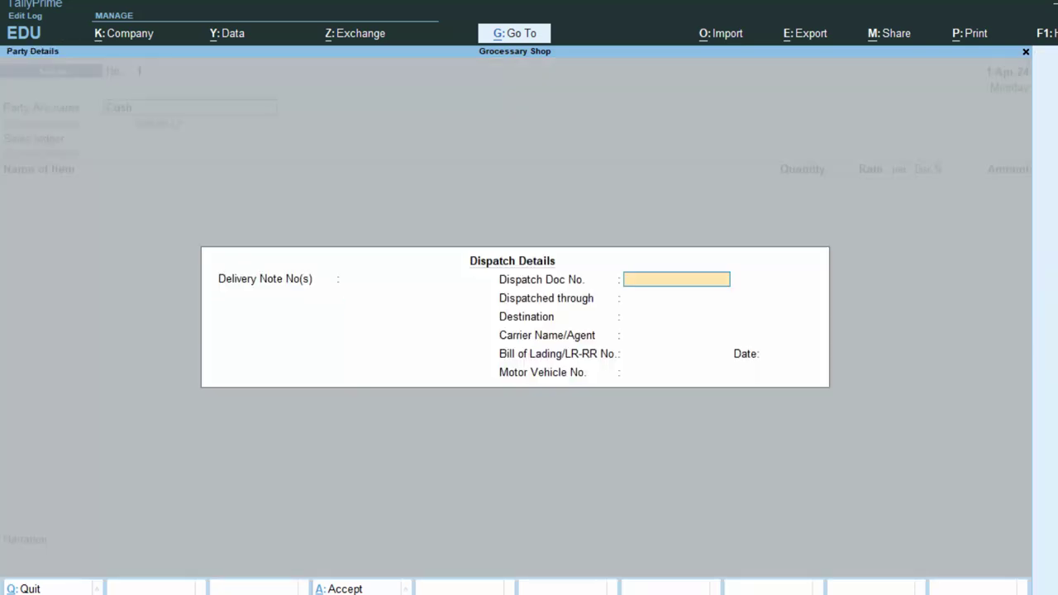
pyautogui.press('Return')
pyautogui.press('Return')
pyautogui.press('Return')
pyautogui.press('Return')
pyautogui.press('Return')
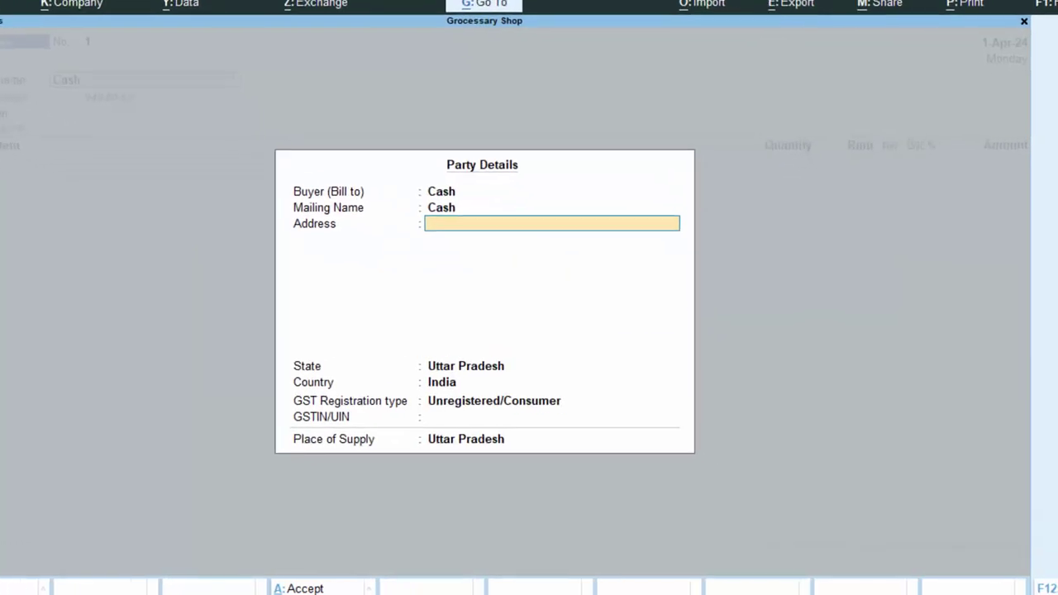
# - Keep the buyer's party details for Cash as they are and accept them
pyautogui.press('Return')
pyautogui.press('Return')
pyautogui.press('Return')
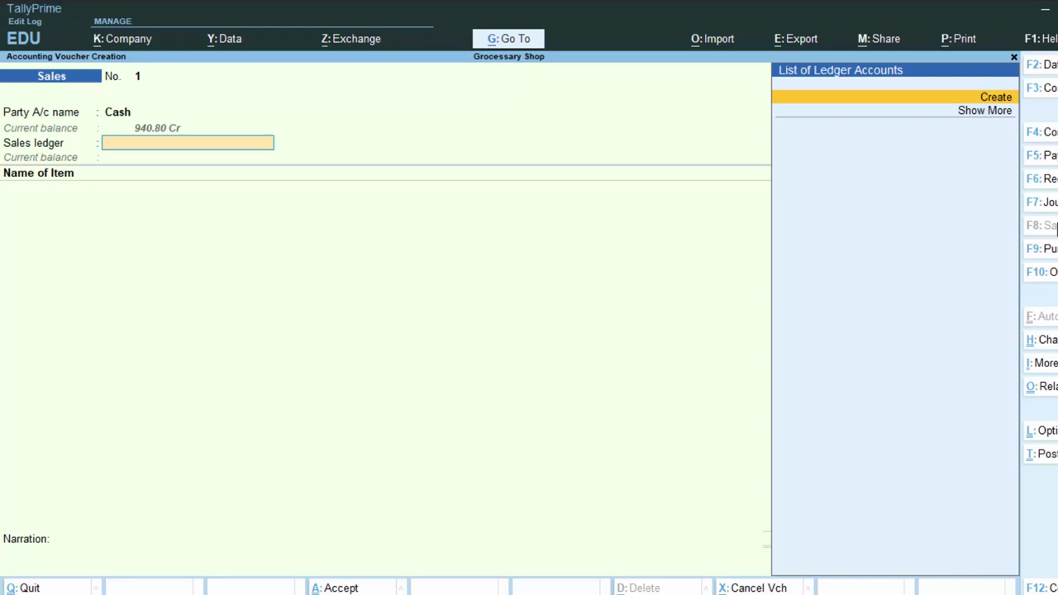
# - Create a new sales ledger named Sales A/c and place it under Sales Accounts
pyautogui.press('Return')
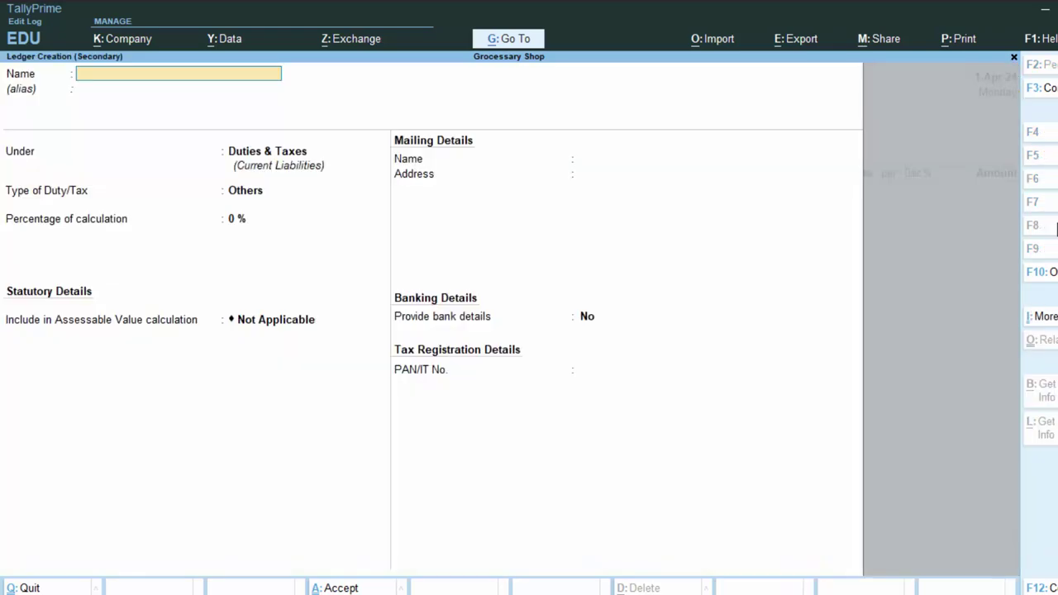
pyautogui.write('Salea')
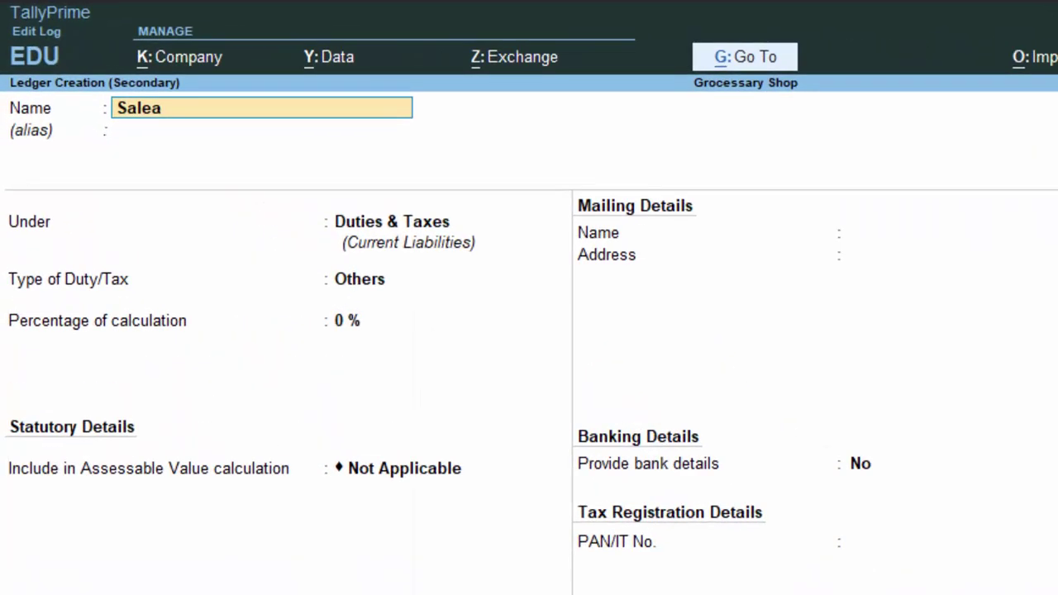
pyautogui.press('BackSpace')
pyautogui.write('s a/c')
pyautogui.press('Return')
pyautogui.press('Return')
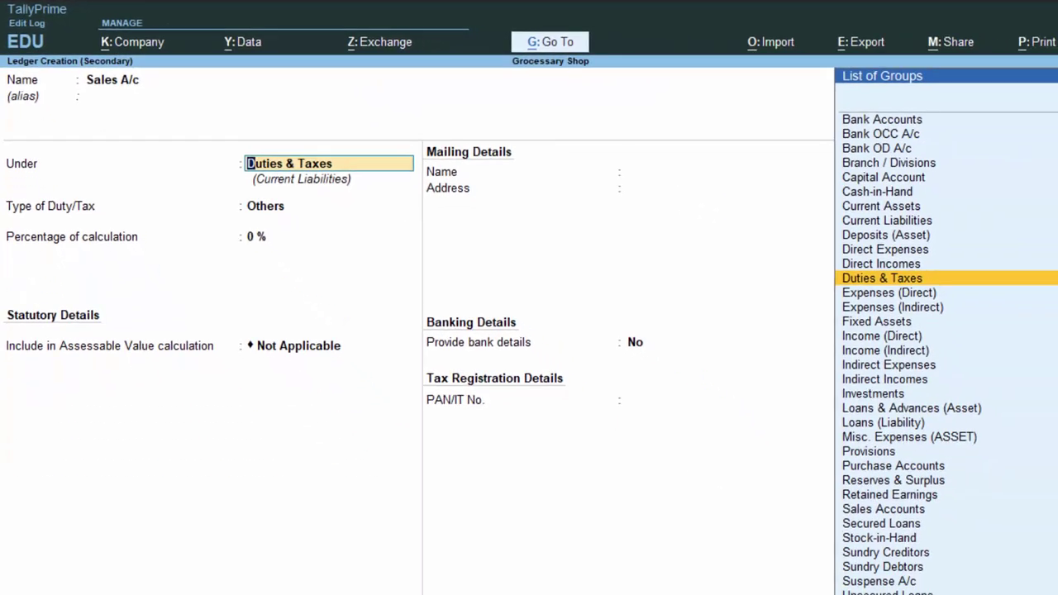
pyautogui.write('S')
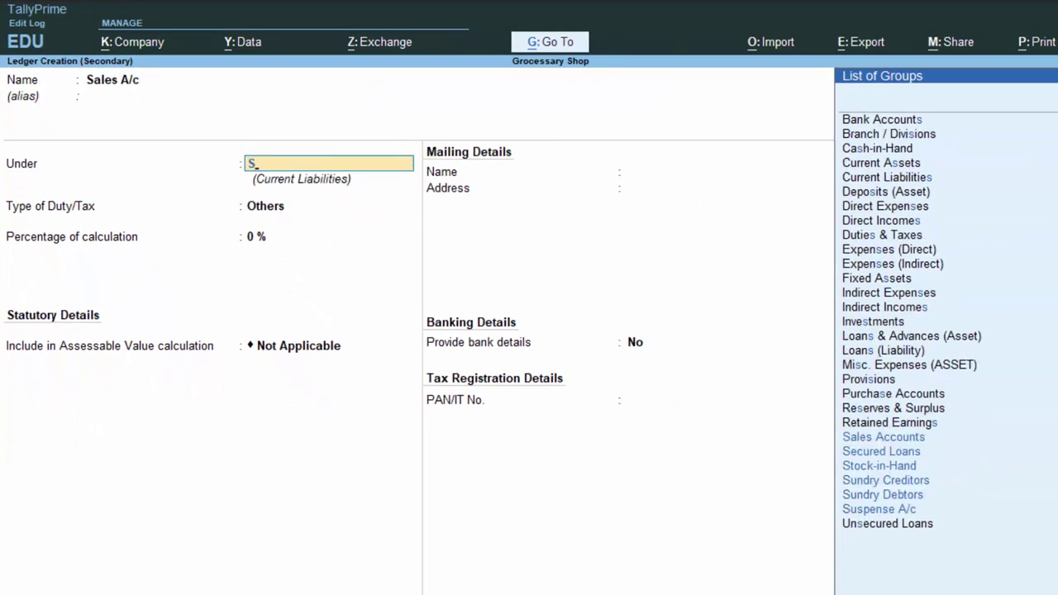
pyautogui.press('Return')
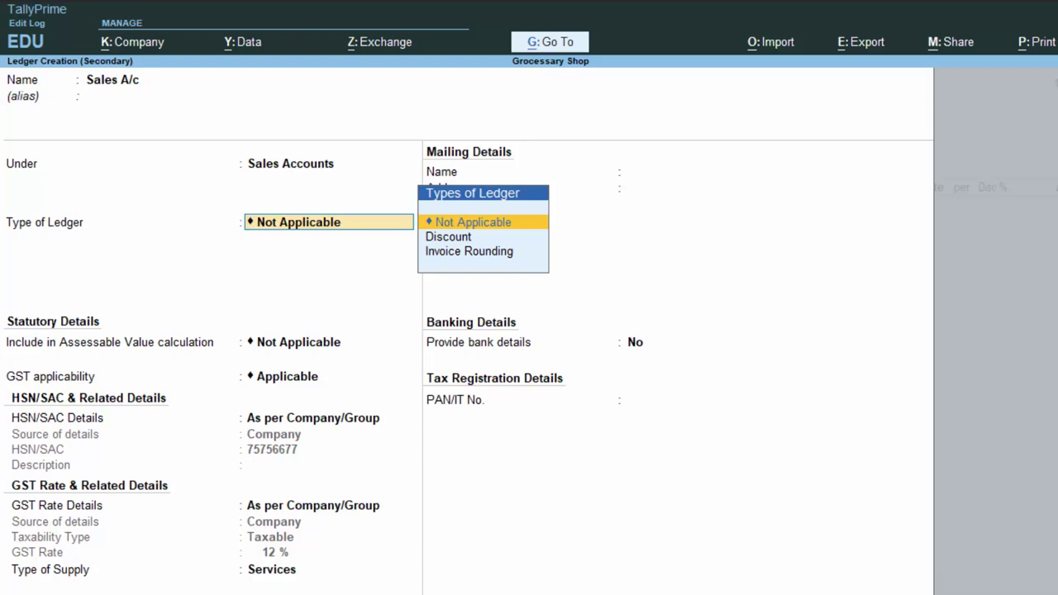
# - Keep the Sales A/c ledger's type Not Applicable and GST Applicable with HSN and rate details as per Company/Group, and save it
pyautogui.press('Return')
pyautogui.press('Return')
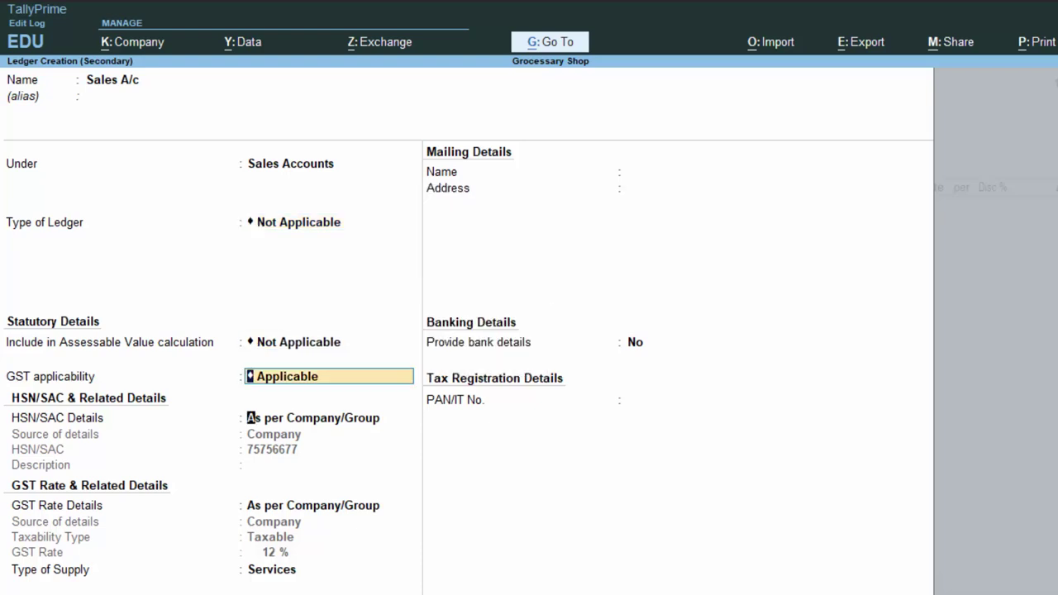
pyautogui.press('Return')
pyautogui.press('Return')
pyautogui.press('Return')
pyautogui.press('Return')
pyautogui.press('Return')
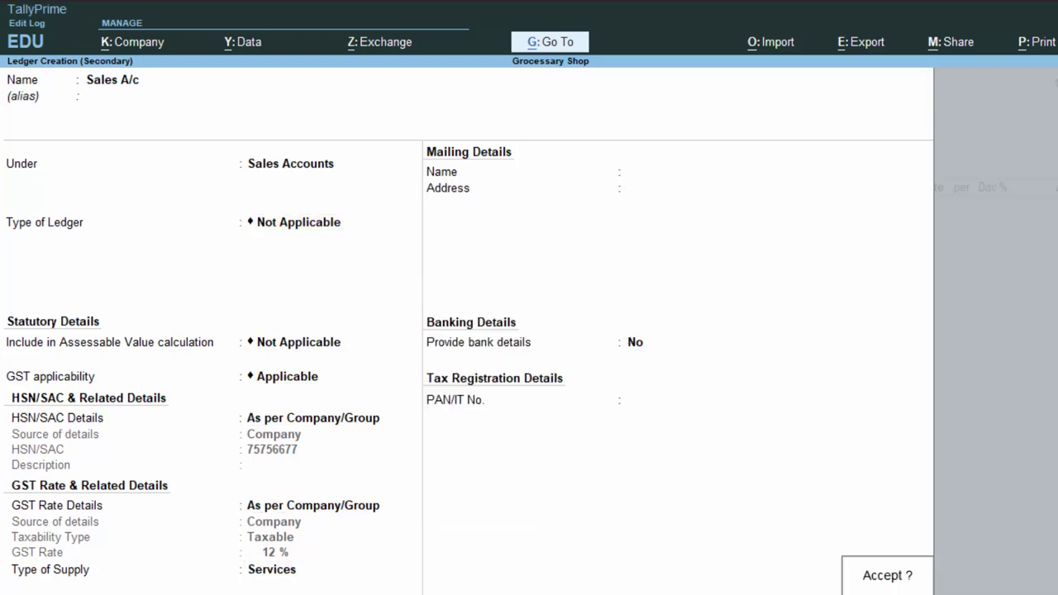
pyautogui.press('Return')
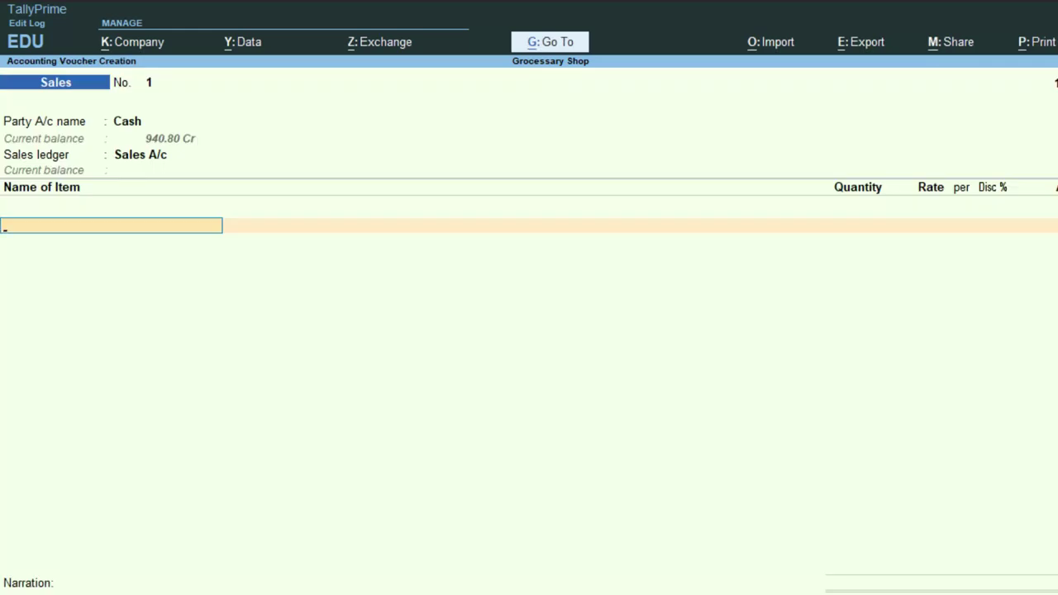
# - Add the stock item Besan to the sales voucher with quantity 5 kg at a rate of 135 per kg
pyautogui.write('S')
pyautogui.press('Return')
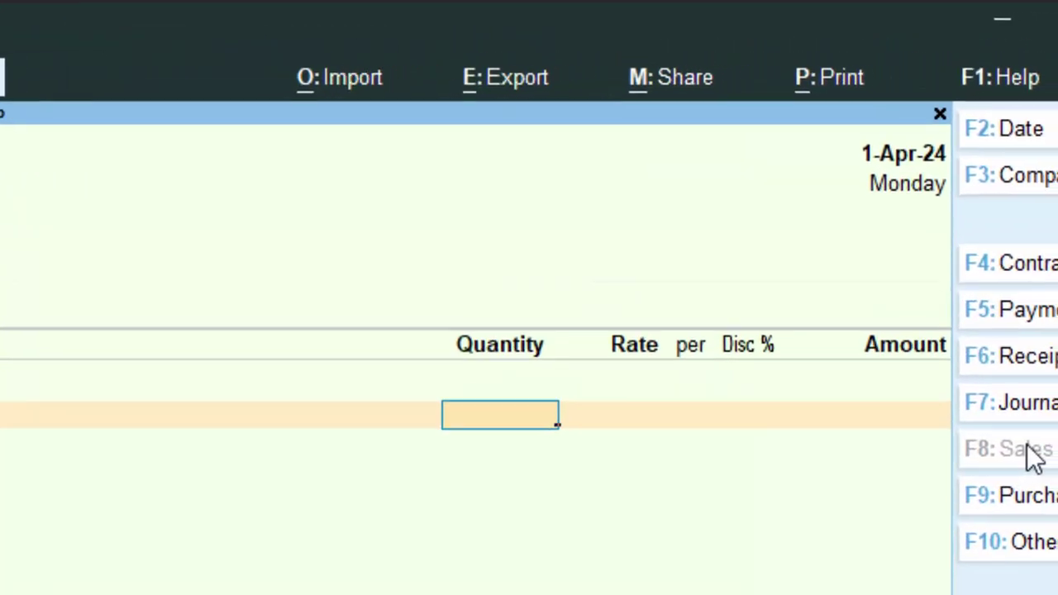
pyautogui.write('5')
pyautogui.press('Return')
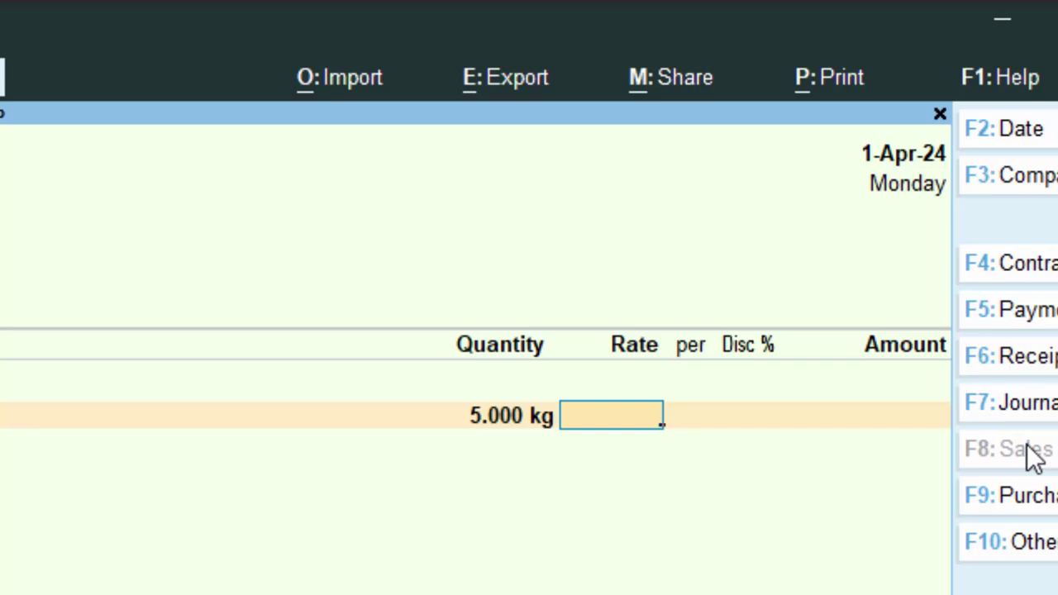
pyautogui.write('135')
pyautogui.press('Return')
pyautogui.press('Return')
pyautogui.press('Return')
pyautogui.press('Return')
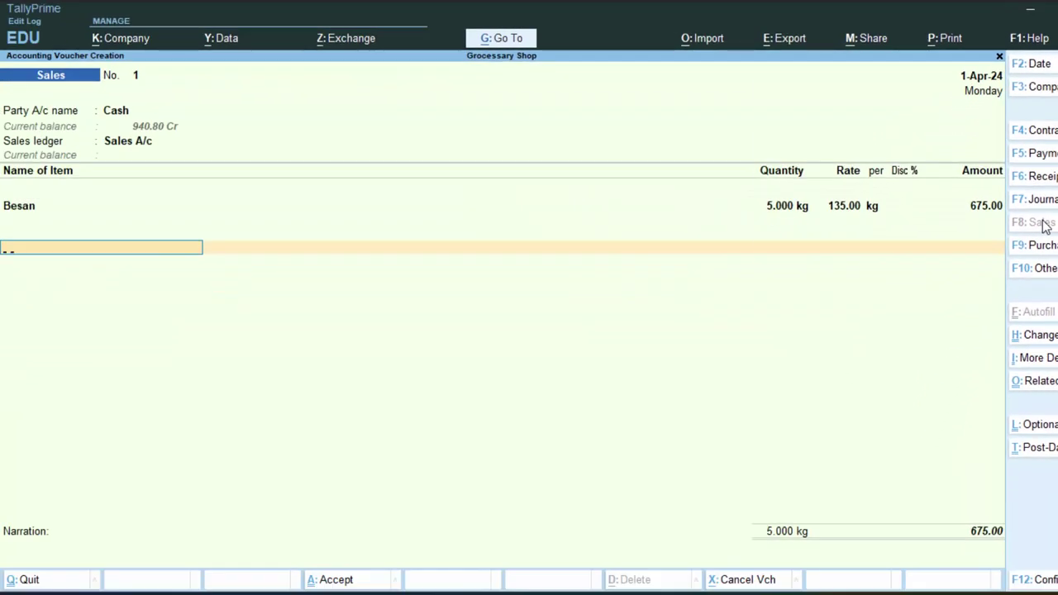
# - Add the Cgst and Sgst tax ledgers below the Besan item, keep their calculated amounts and finish the ledger list
pyautogui.write('c')
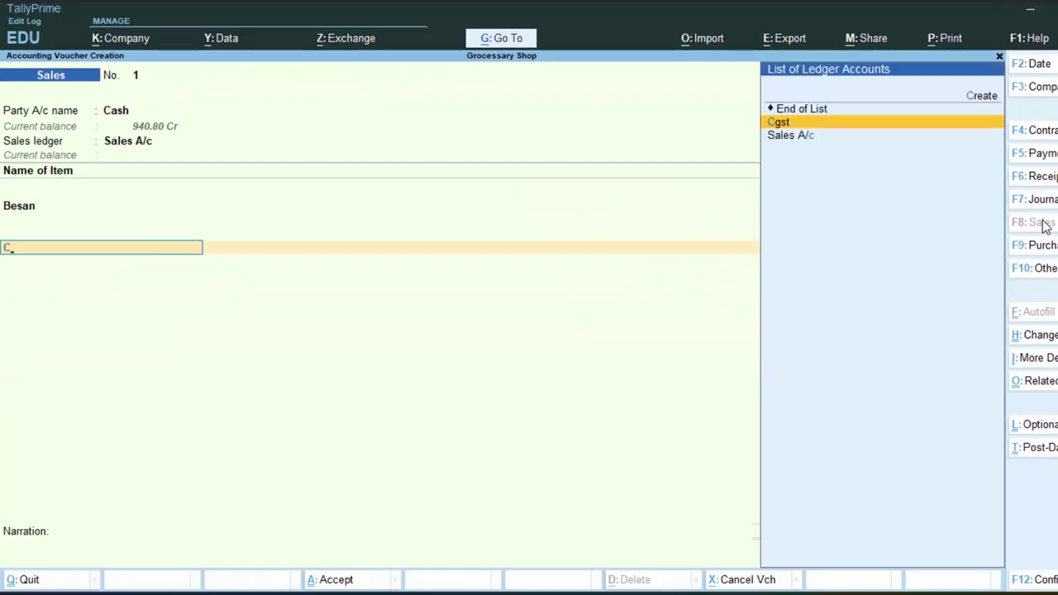
pyautogui.press('Return')
pyautogui.press('Return')
pyautogui.write('S')
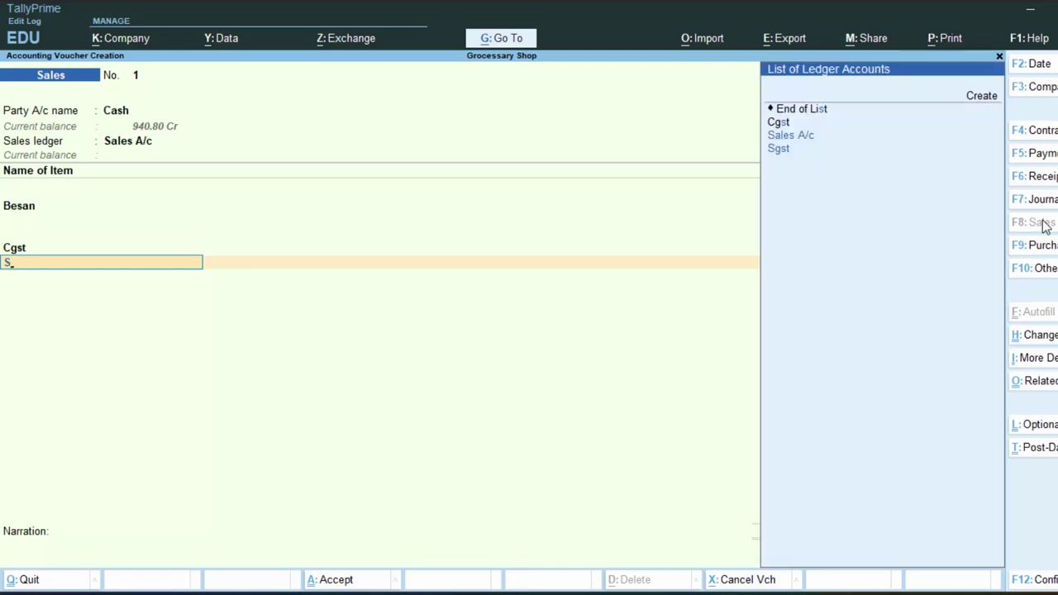
pyautogui.press('Down')
pyautogui.press('Return')
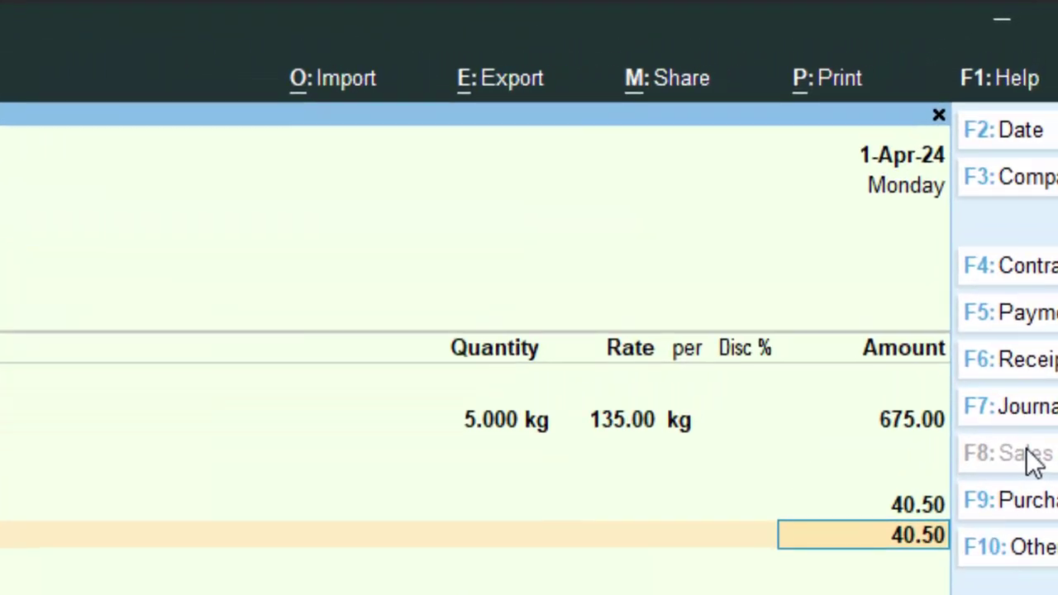
pyautogui.press('Return')
pyautogui.press('Return')
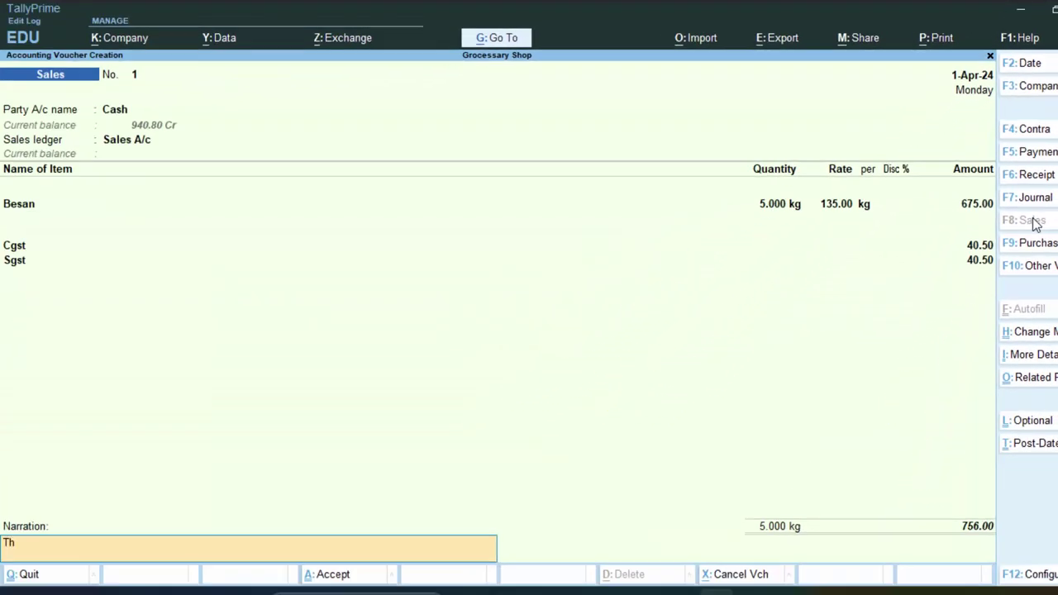
# - Add the narration "The Goods have been sold on Credit", save the sales voucher and leave voucher entry
pyautogui.write('The Goods')
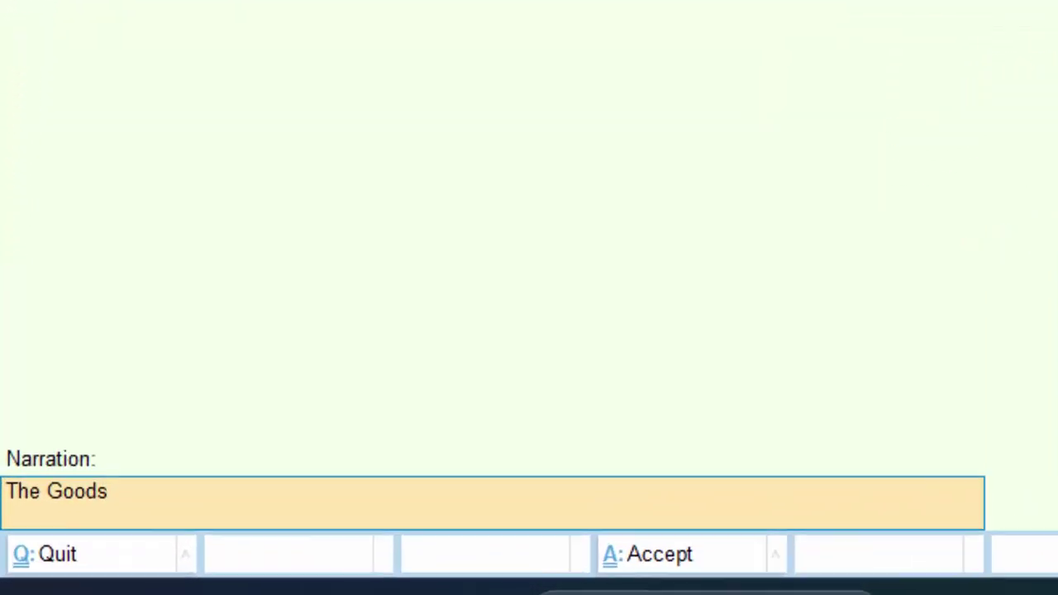
pyautogui.write(' have be')
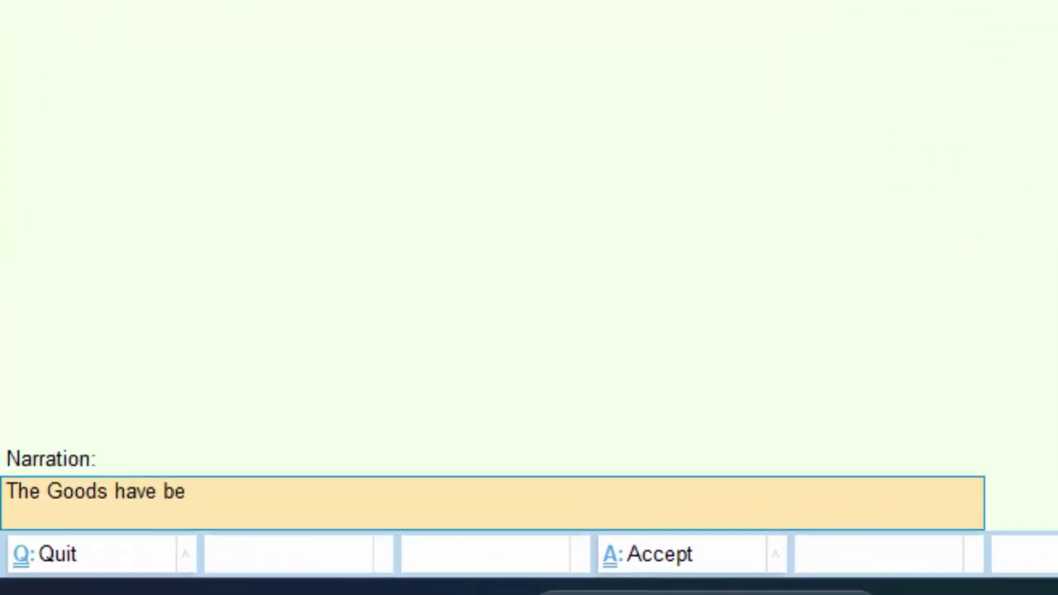
pyautogui.write('en sol')
pyautogui.write('d')
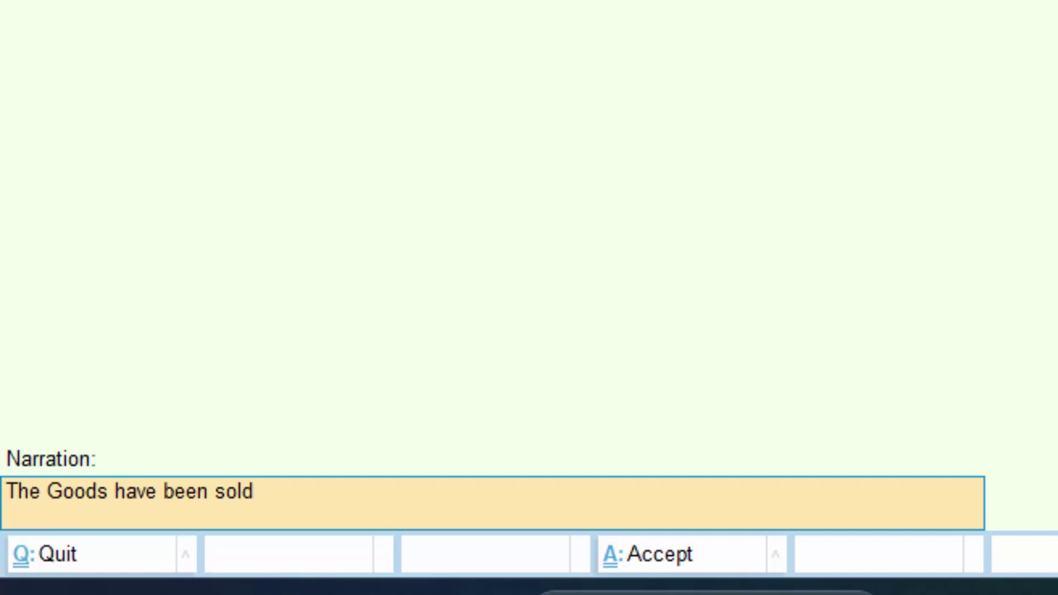
pyautogui.write(' on Credit')
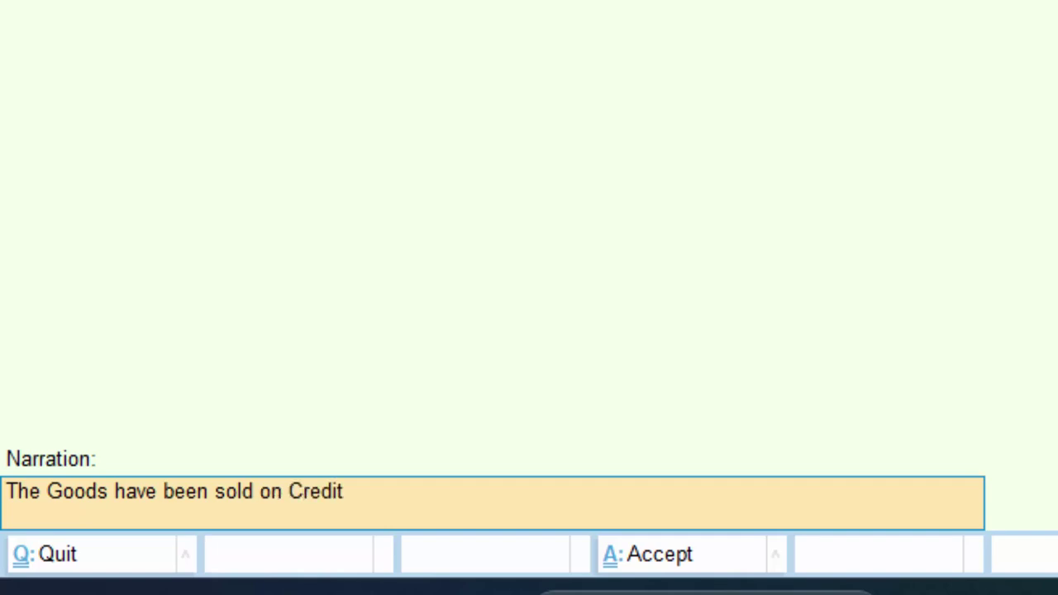
pyautogui.press('Return')
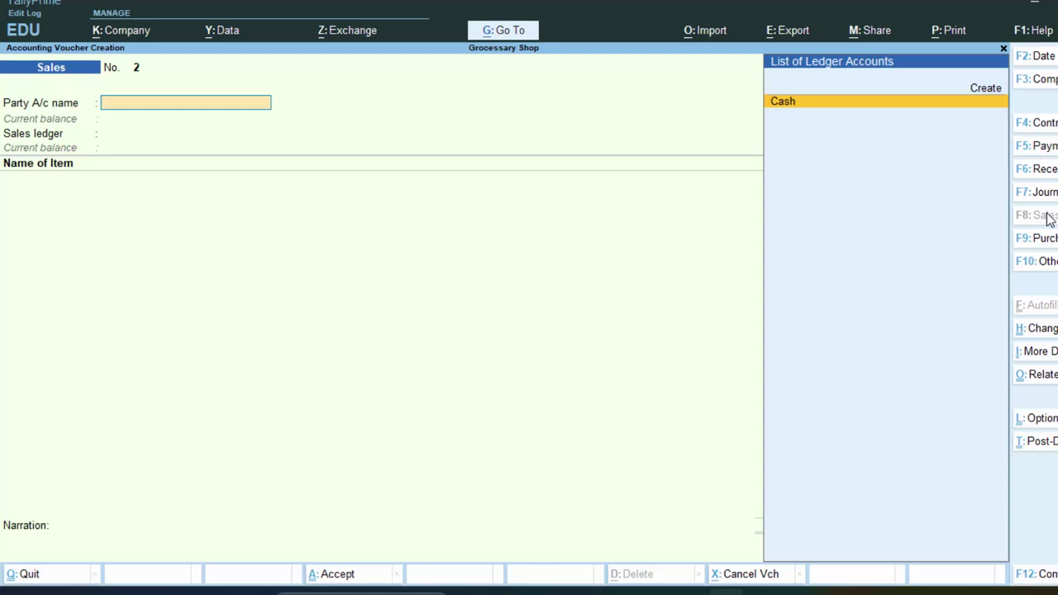
pyautogui.press('Escape')
pyautogui.press('Return')
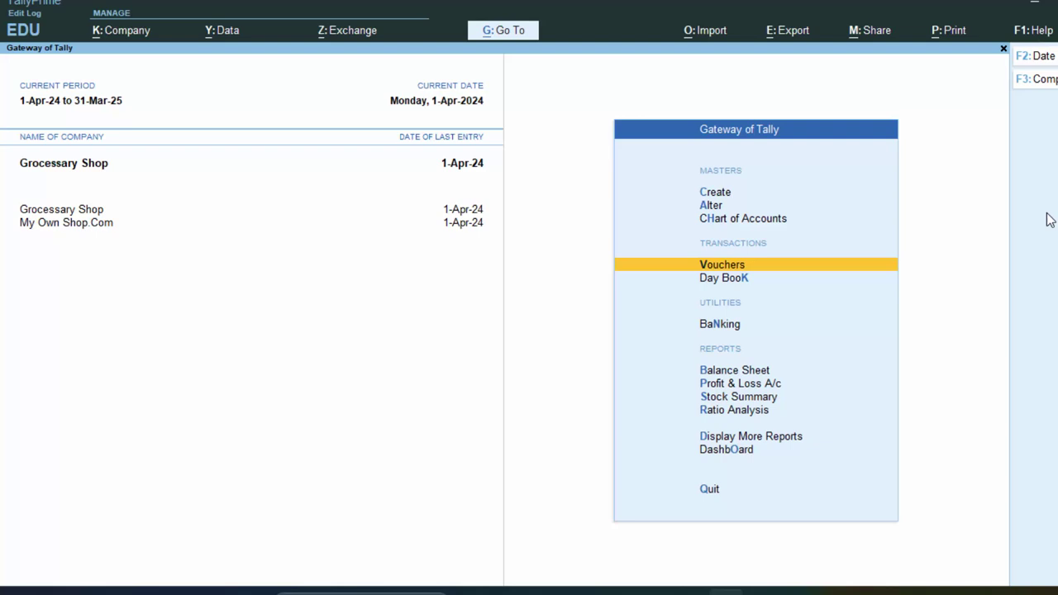
pyautogui.press('Up')
pyautogui.press('Up')
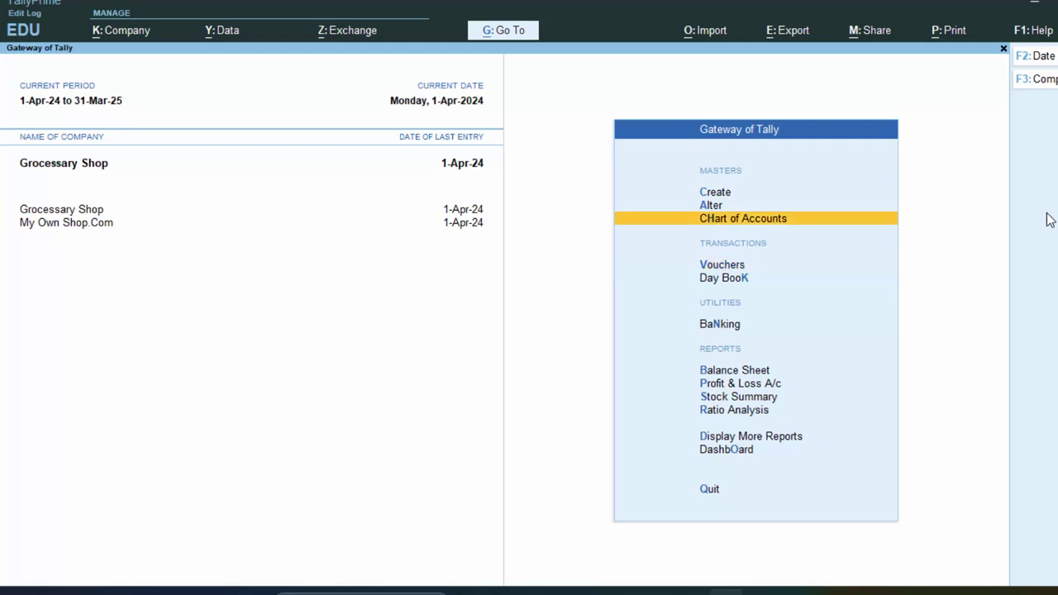
pyautogui.press('Return')
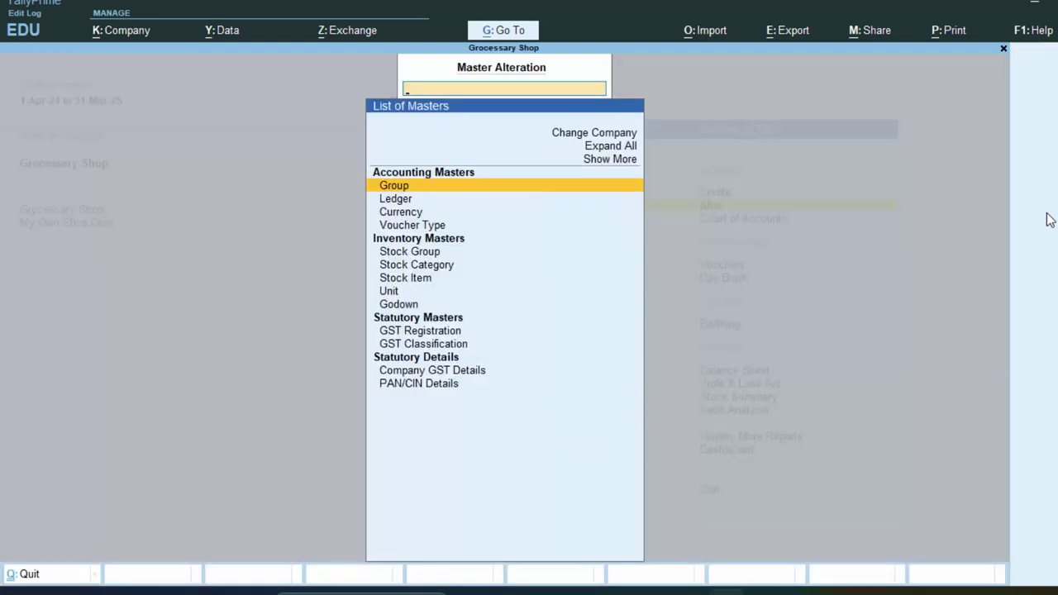
pyautogui.press('Escape')
# - Open the Day Book among the additional reports and check the narration of the purchase voucher
pyautogui.press('d')
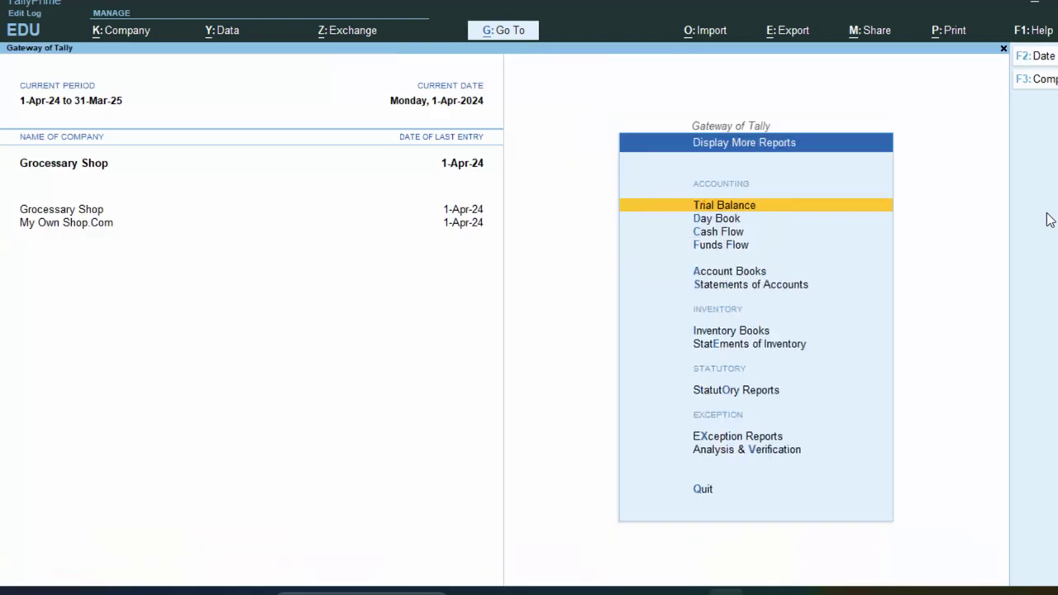
pyautogui.press('d')
pyautogui.press('Down')
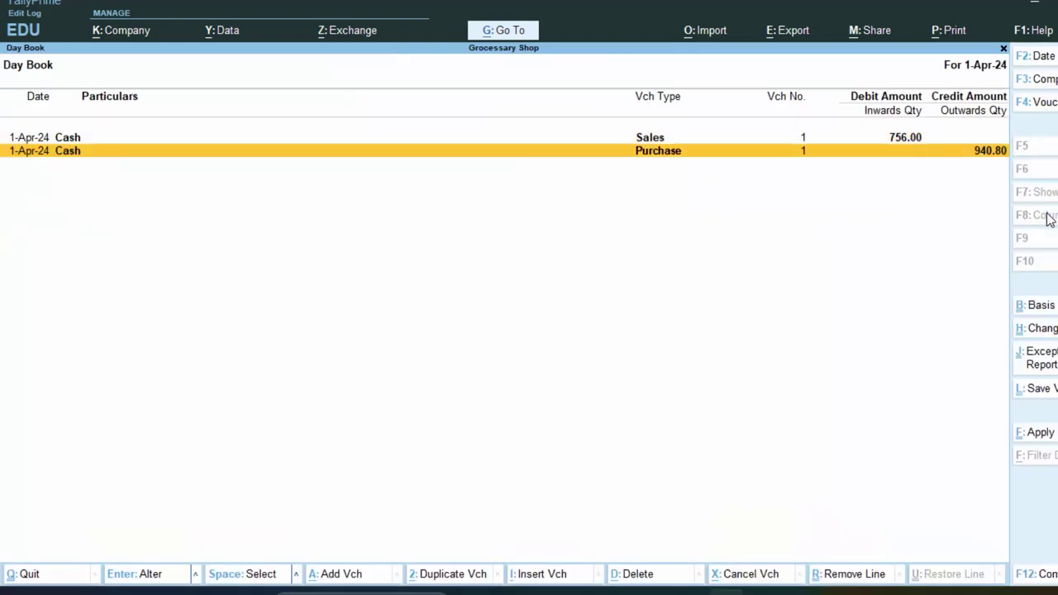
pyautogui.press('Return')
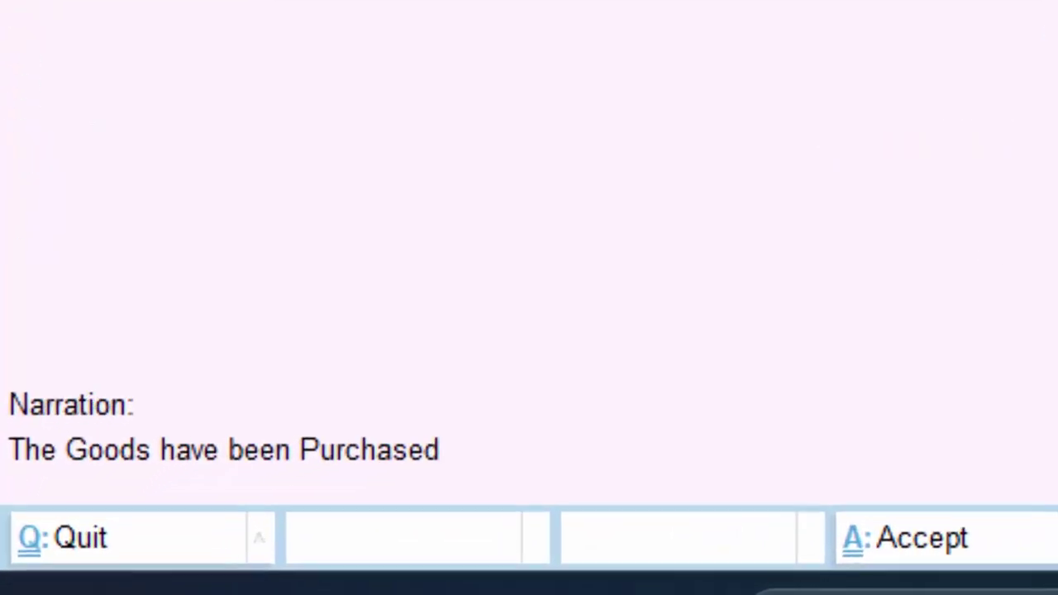
pyautogui.press('Escape')
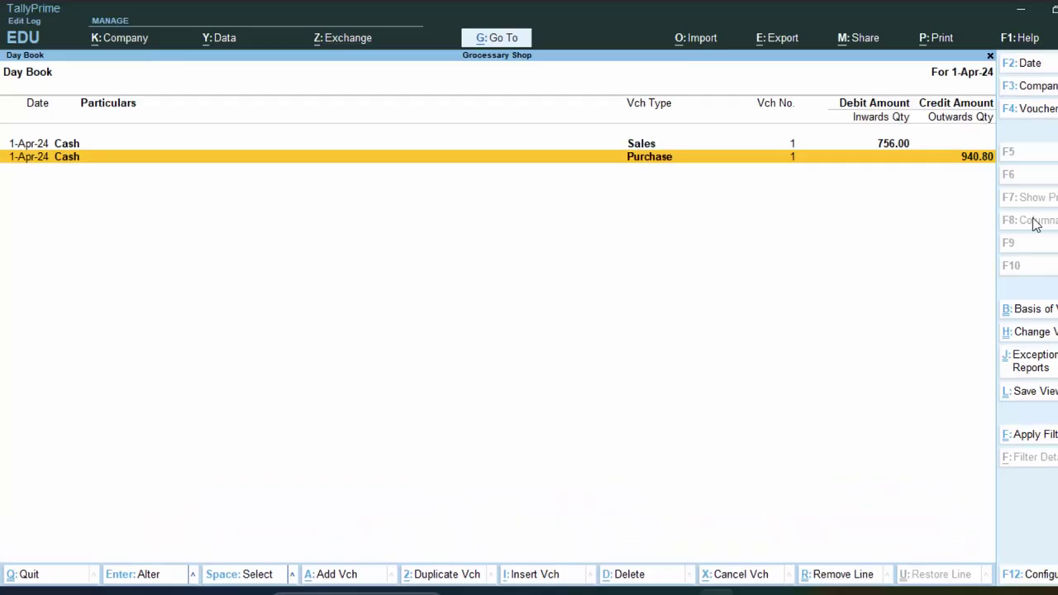
# - Open the sales voucher from the Day Book for alteration, keeping its date, Cash party account and blank dispatch details
pyautogui.press('Up')
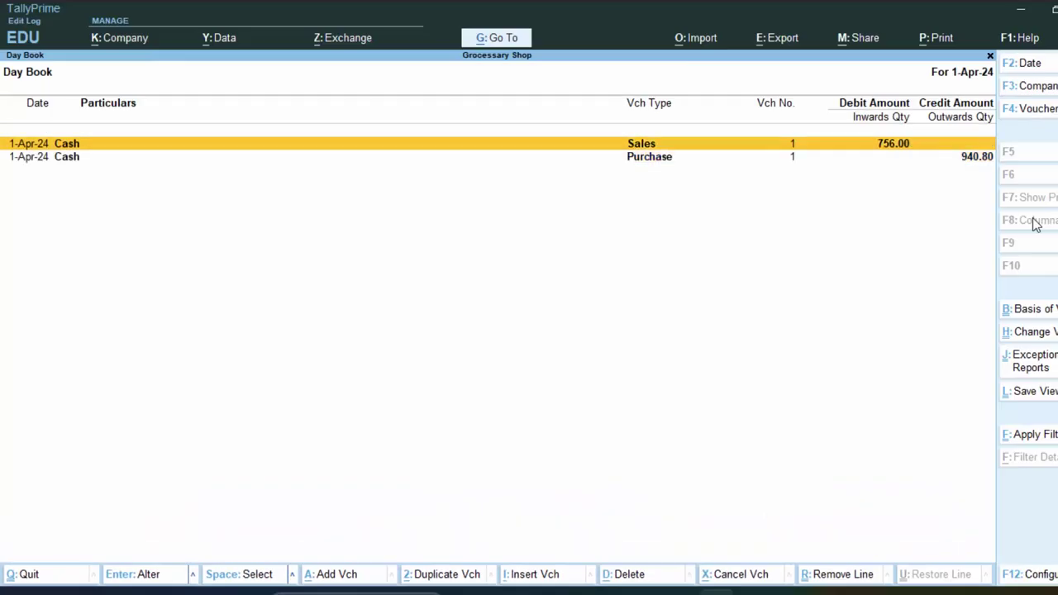
pyautogui.press('Return')
pyautogui.press('Return')
pyautogui.press('Return')
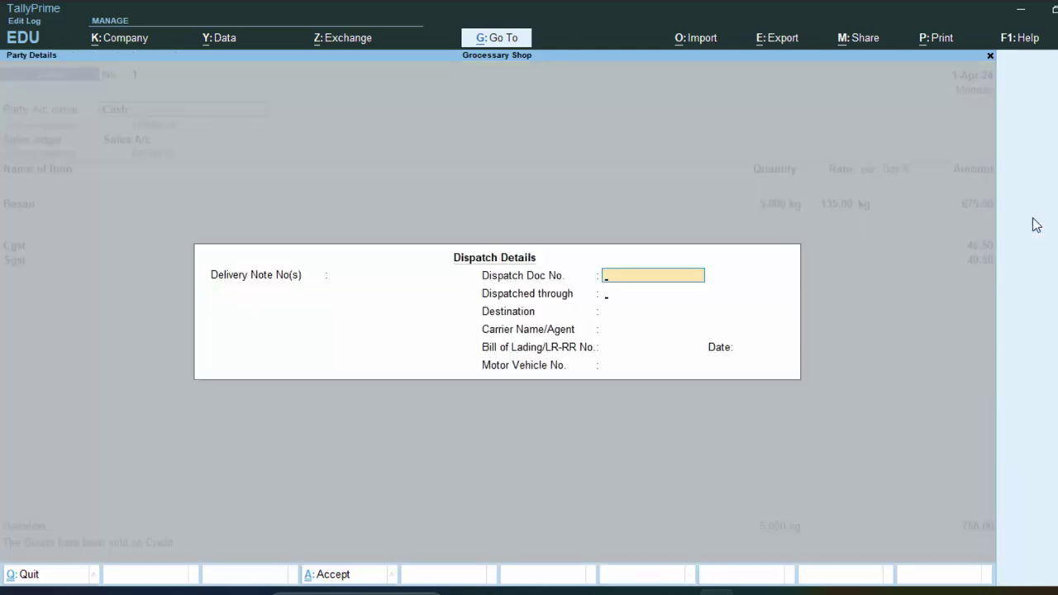
pyautogui.press('Return')
pyautogui.press('Return')
pyautogui.press('Return')
pyautogui.press('Return')
pyautogui.press('Return')
pyautogui.press('Return')
pyautogui.press('Return')
pyautogui.press('Return')
pyautogui.press('Return')
pyautogui.press('Return')
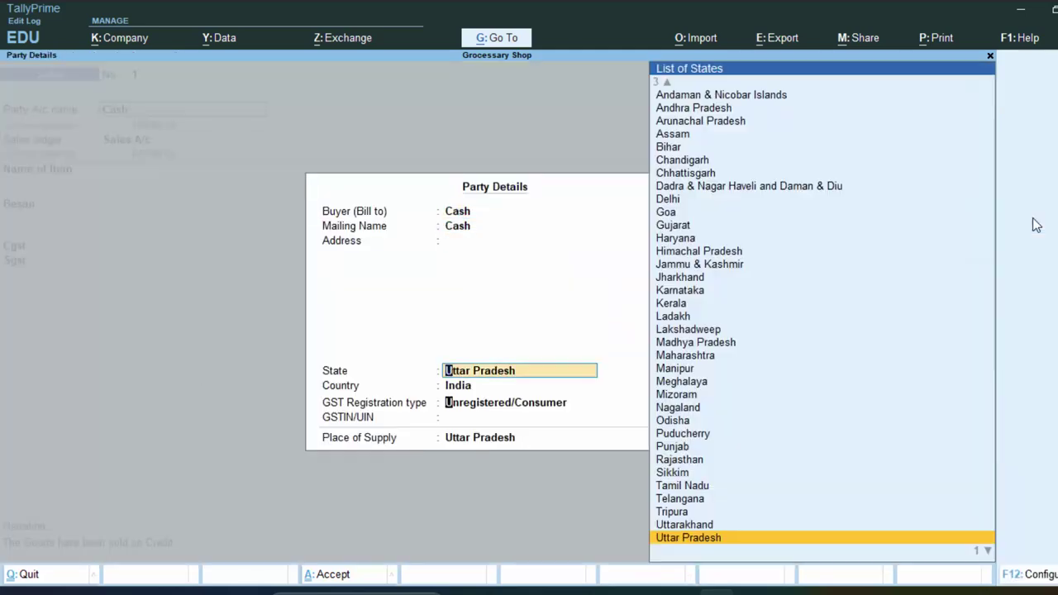
# - Keep the sales voucher's party details, Sales A/c ledger, Besan item and tax ledgers as they are, up to the narration
pyautogui.press('Return')
pyautogui.press('Return')
pyautogui.press('Return')
pyautogui.press('Return')
pyautogui.press('Return')
pyautogui.press('Return')
pyautogui.press('Return')
pyautogui.press('Return')
pyautogui.press('Return')
pyautogui.press('Return')
pyautogui.press('Return')
pyautogui.press('Return')
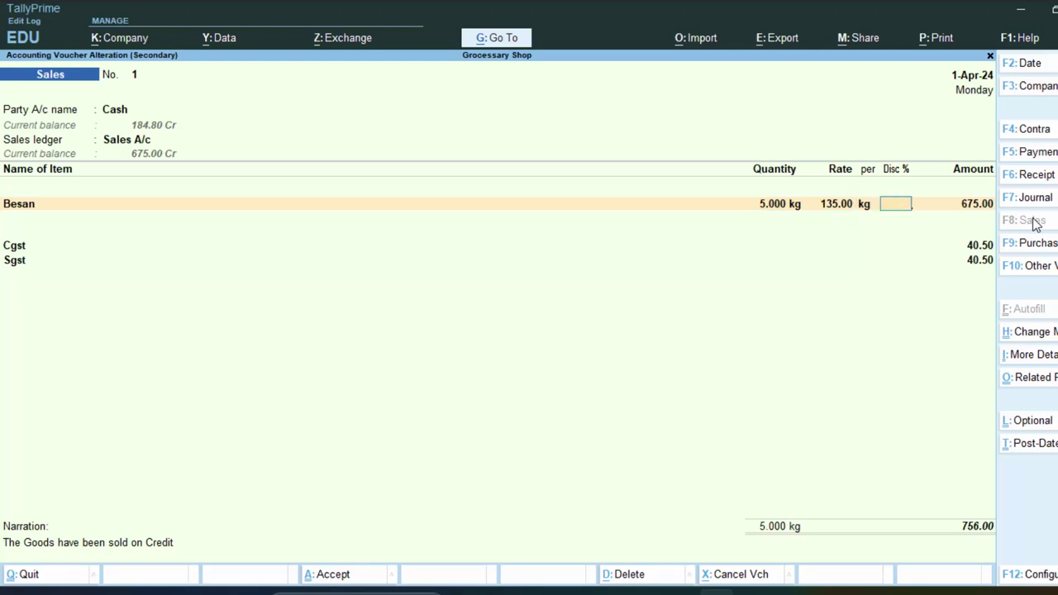
pyautogui.press('Return')
pyautogui.press('Return')
pyautogui.press('Return')
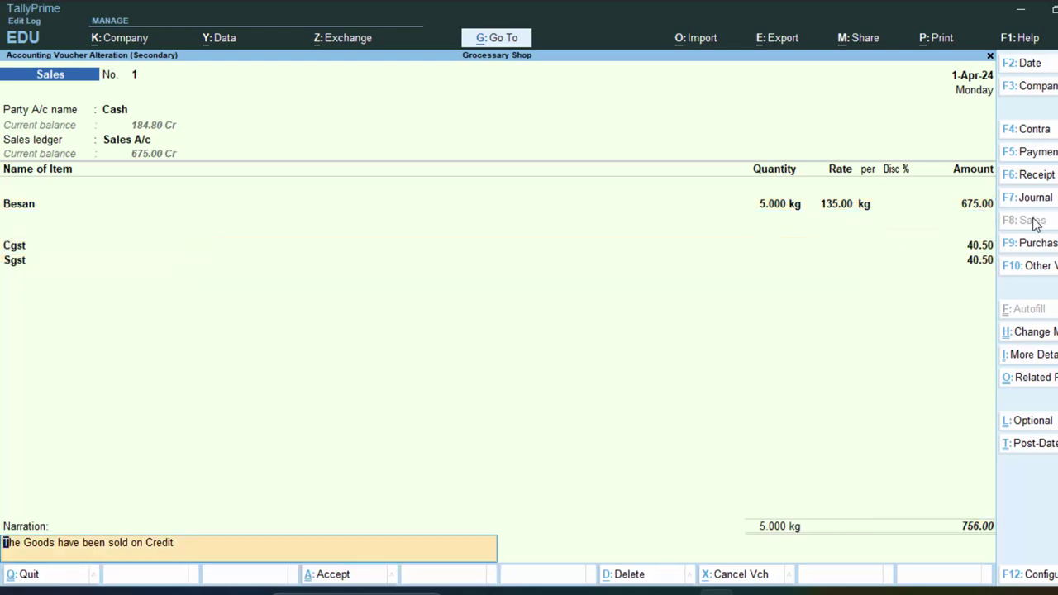
# - Replace the sales voucher's narration with "The Goods have been sold with Cash" and save the altered voucher
pyautogui.write('The Goods')
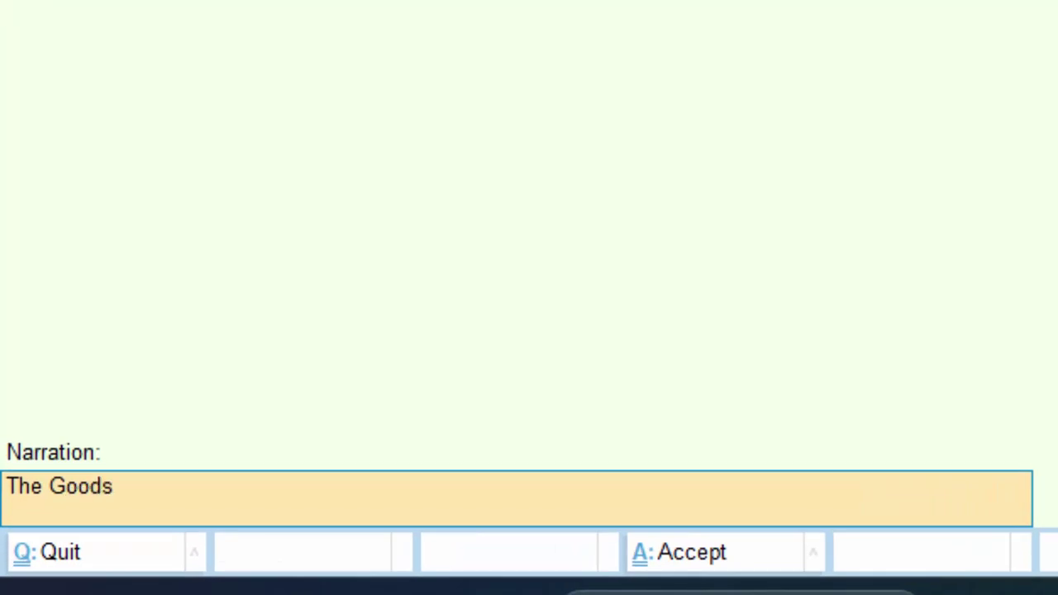
pyautogui.write(' have been')
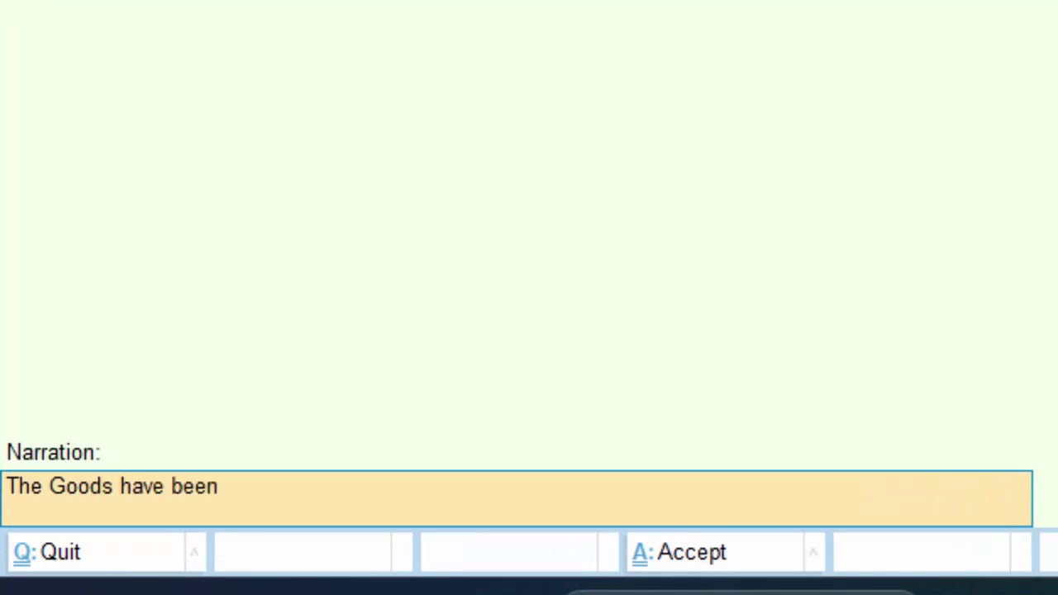
pyautogui.write(' sold with Cash')
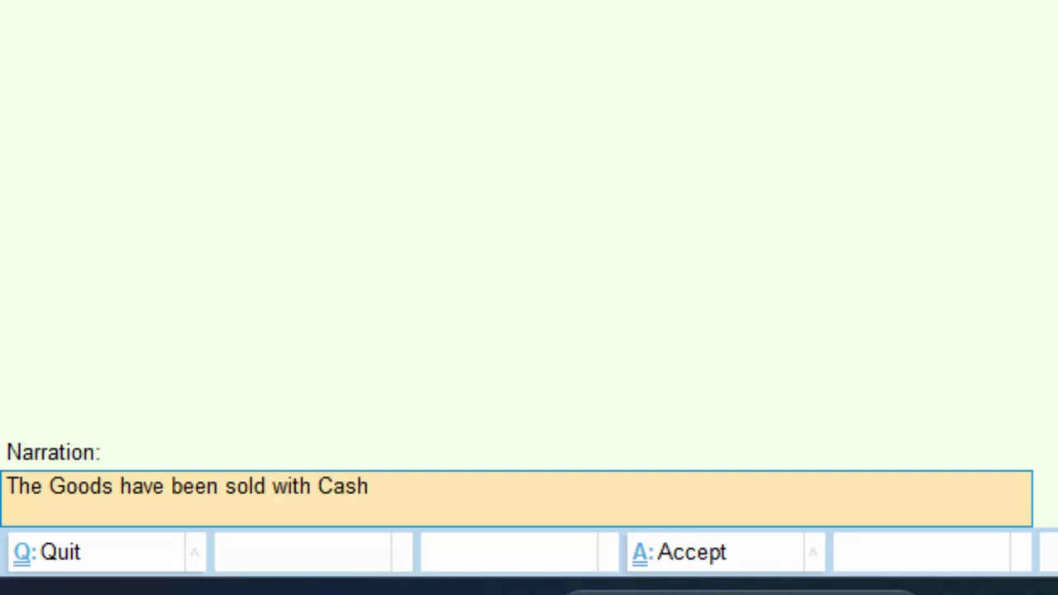
pyautogui.press('Return')
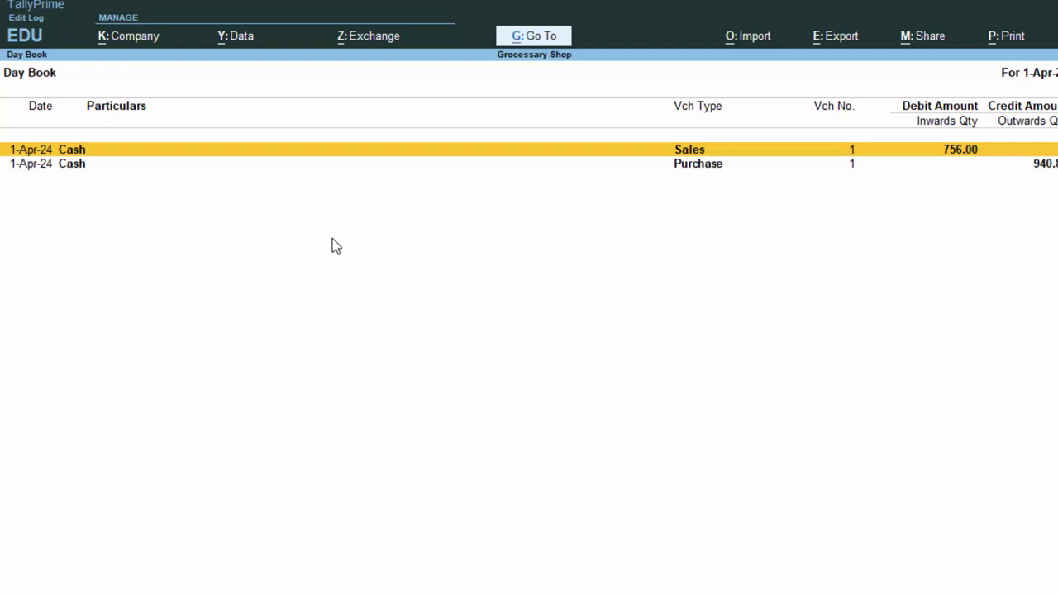
# - Return to the Gateway of Tally, reopen the Day Book from there and open the sales voucher
pyautogui.press('Escape')
pyautogui.press('Escape')
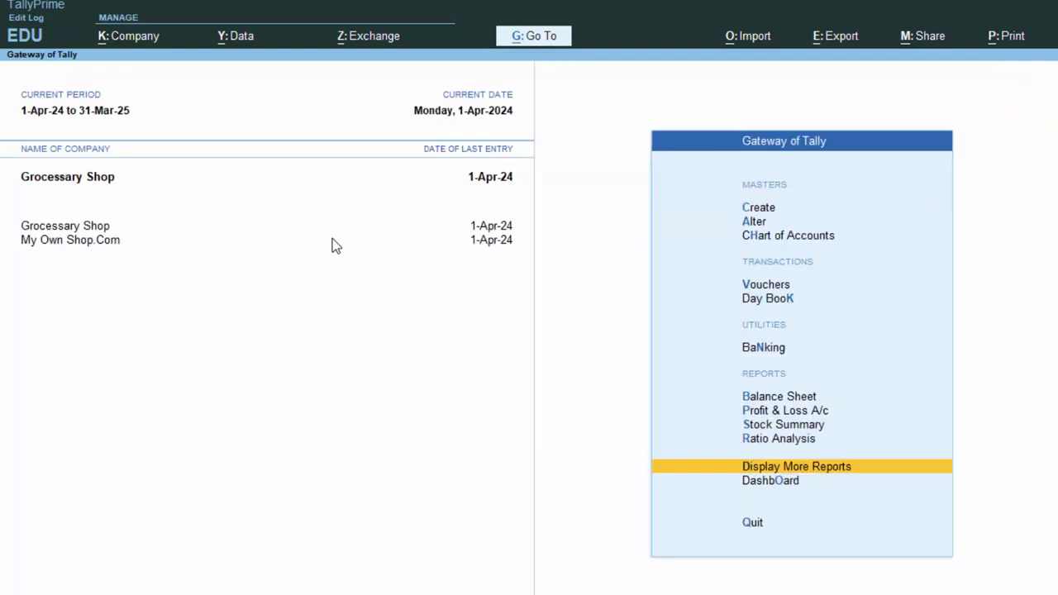
pyautogui.press('k')
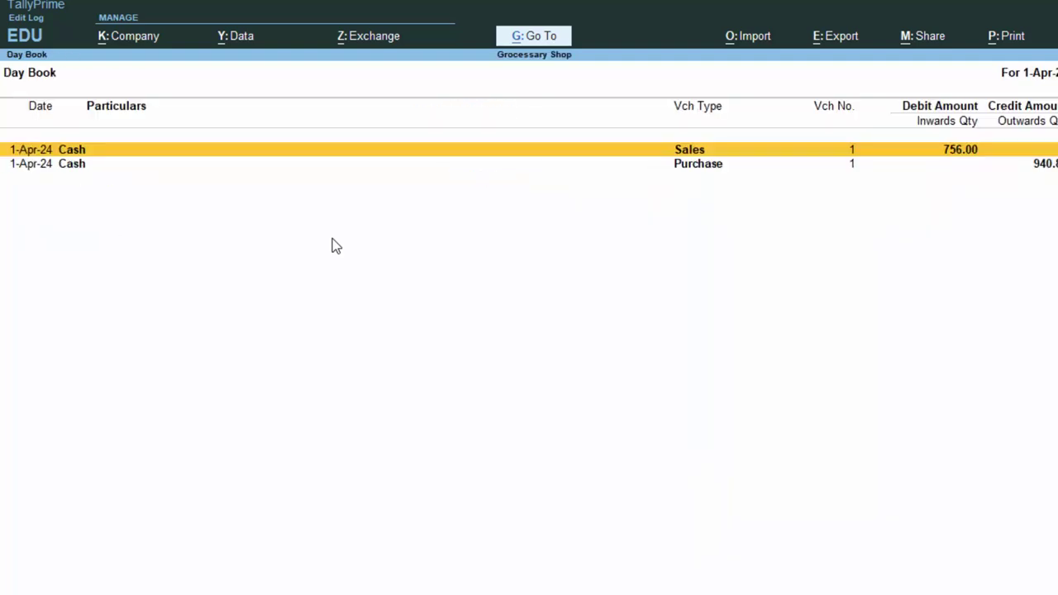
pyautogui.press('Return')
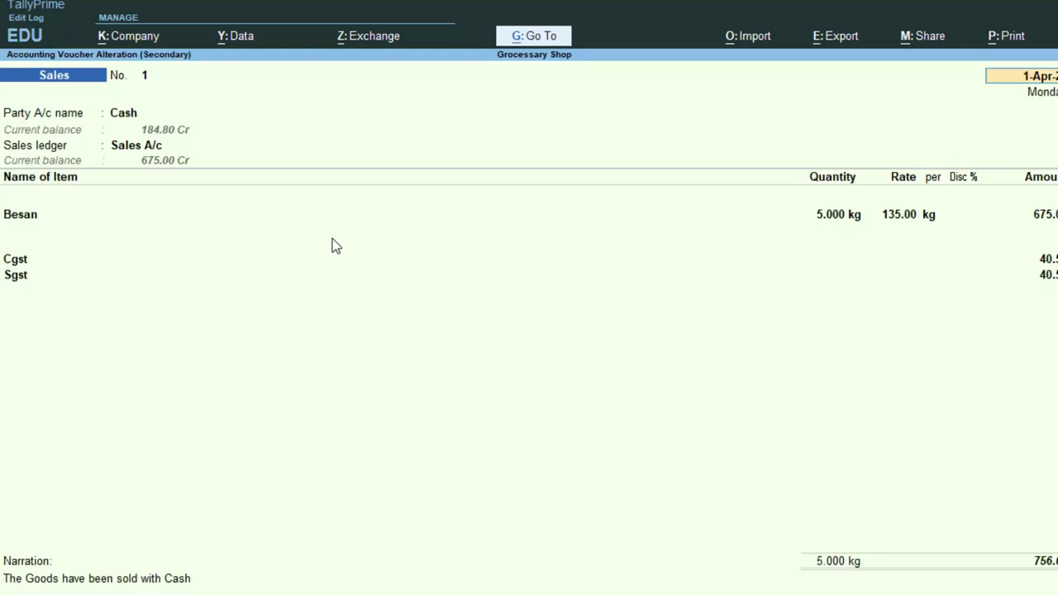
# - Preview the sales voucher's printed Tax Invoice at enlarged size and examine its item line, totals, CGST and SGST summary, and remarks
pyautogui.hotkey('alt', 'p')
pyautogui.press('Return')
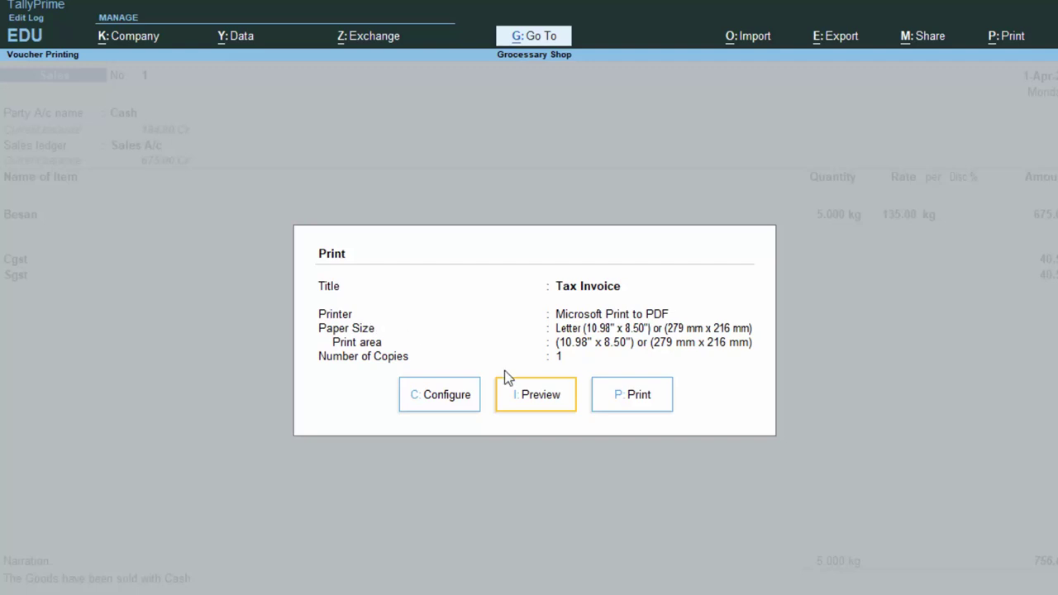
pyautogui.click(522, 403)
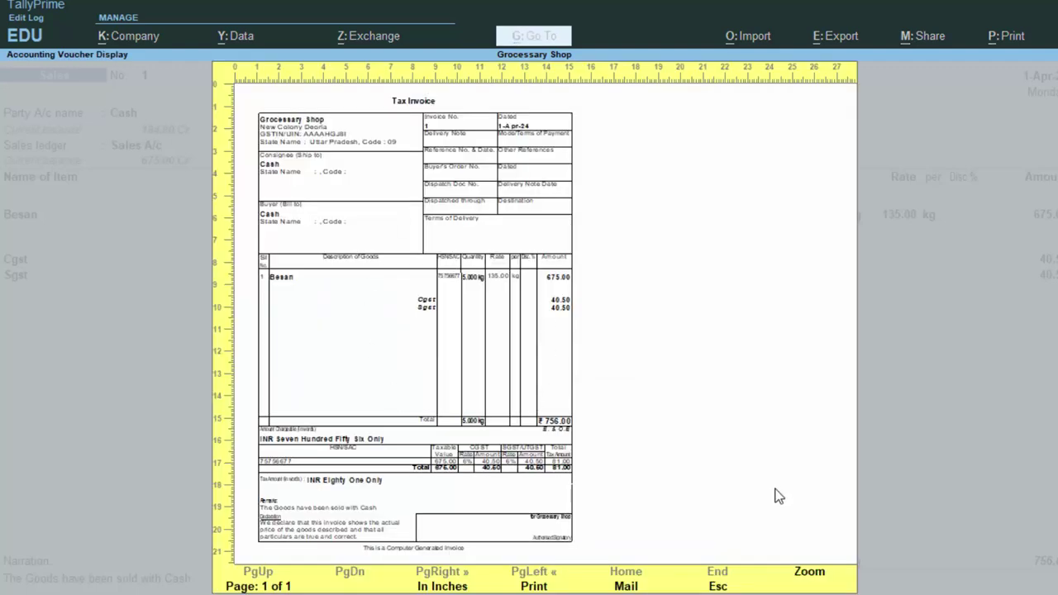
pyautogui.click(803, 568)
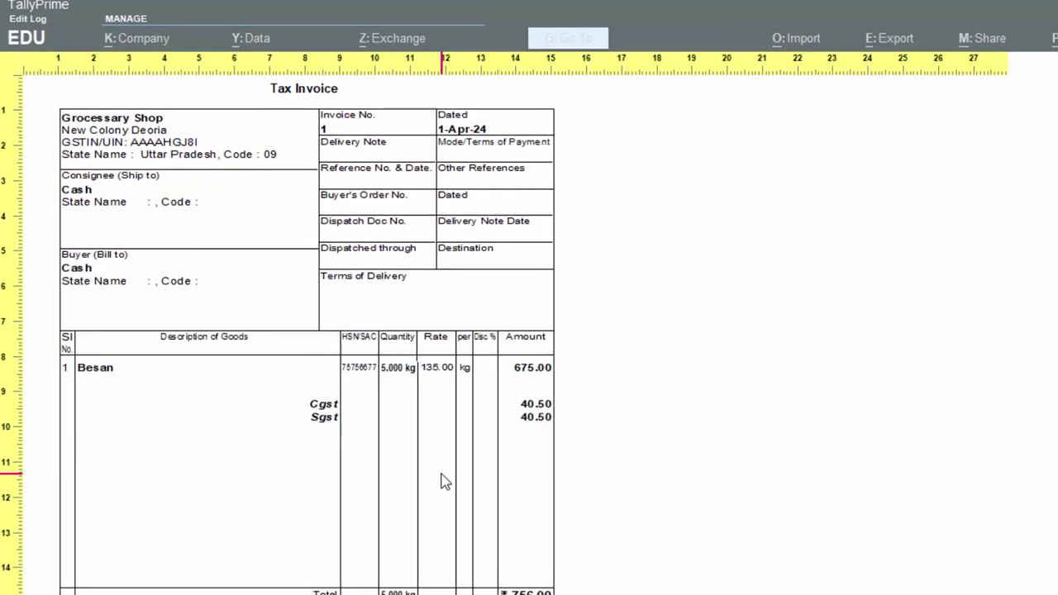
pyautogui.scroll(-2, 613, 466)
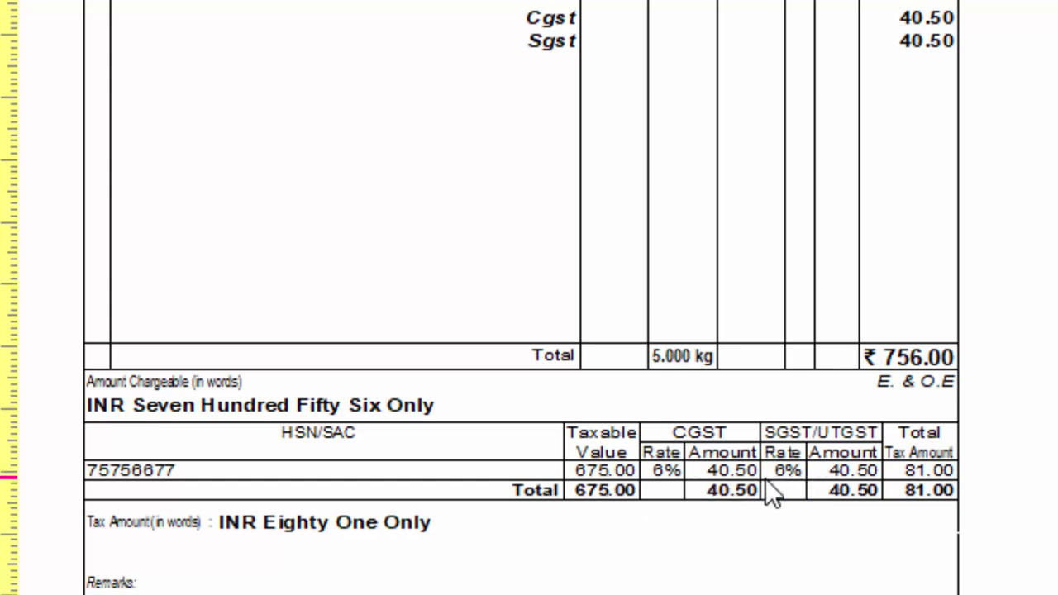
pyautogui.scroll(-2, 765, 495)
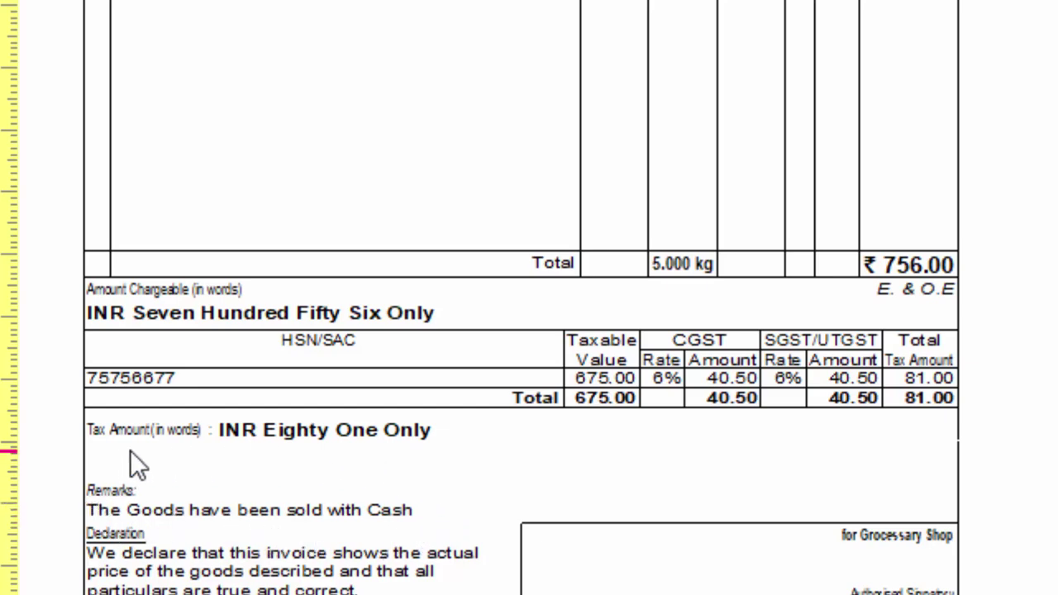
pyautogui.scroll(5, 529, 402)
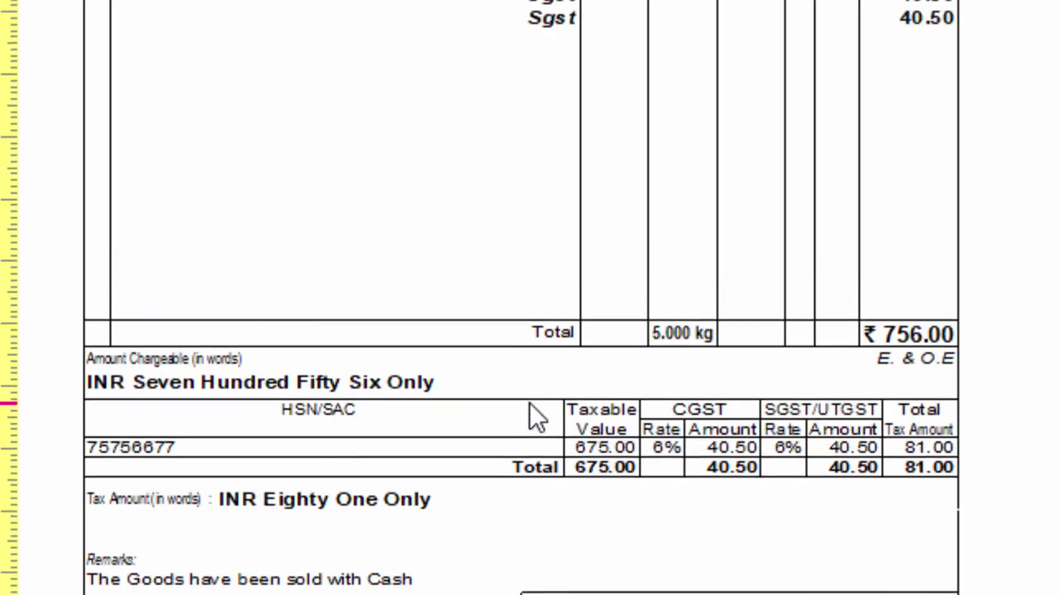